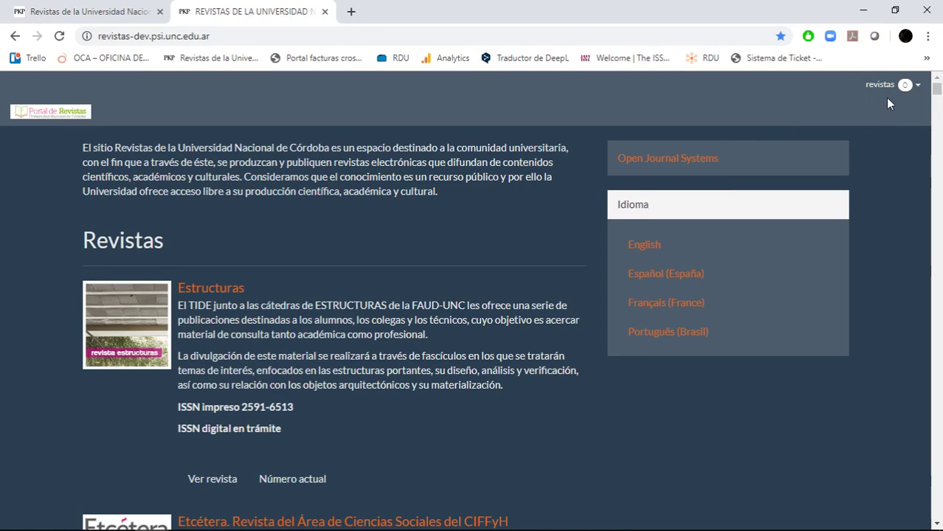
- Open the user profile on the development portal and switch to the AgriScientia journal's submissions dashboard
left_click(885, 94)
left_click(874, 112)
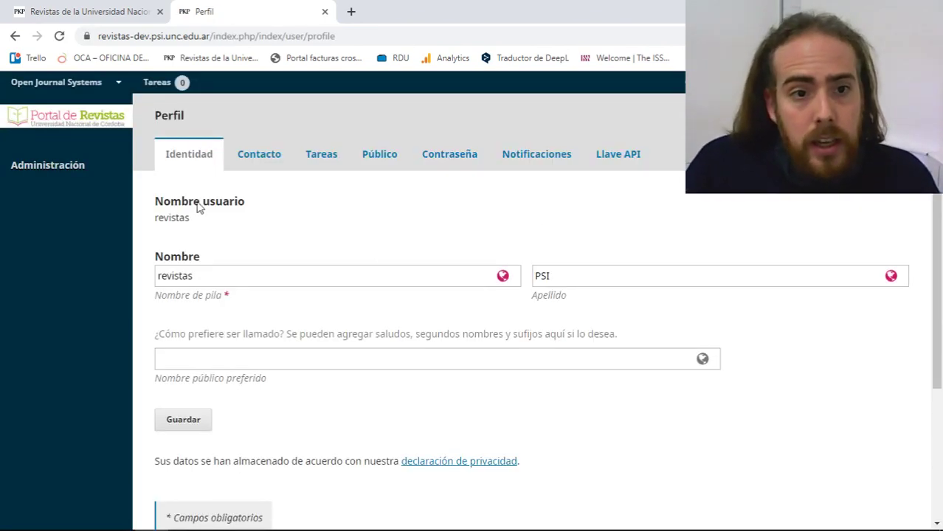
mouse_move(59, 82)
scroll(74, 214, "down", 2)
scroll(81, 309, "down", 3)
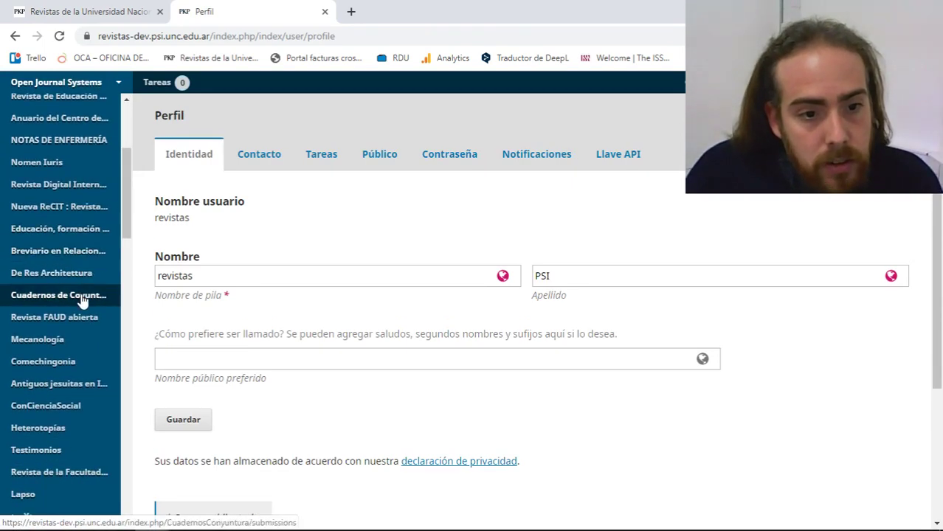
scroll(93, 377, "down", 2)
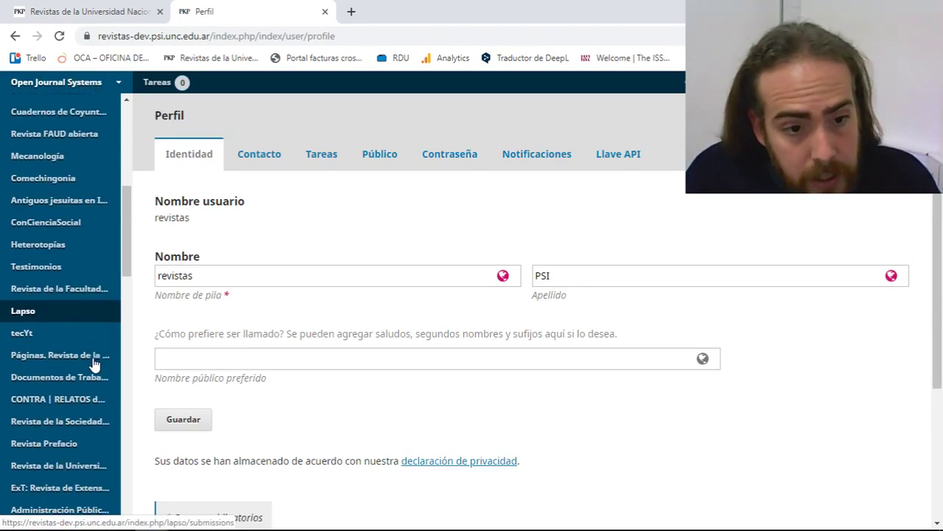
scroll(94, 362, "up", 3)
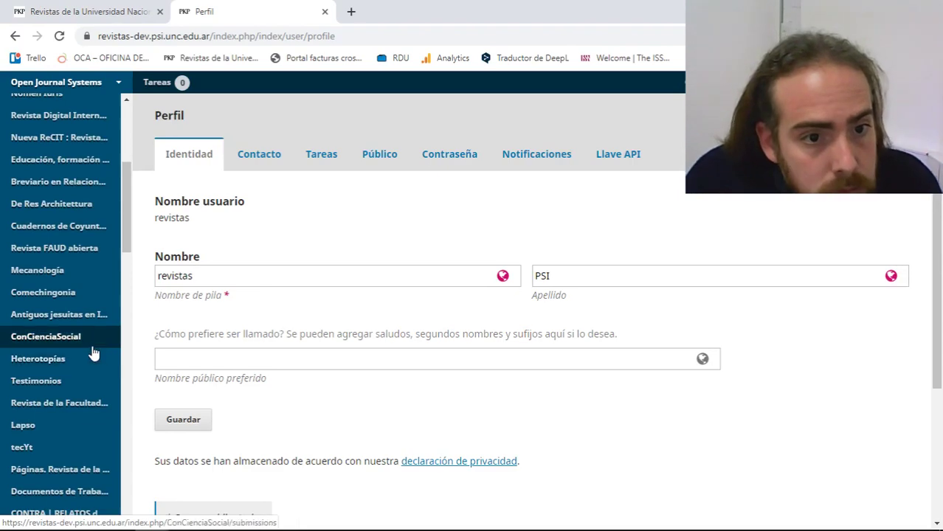
scroll(93, 354, "up", 3)
scroll(94, 346, "up", 3)
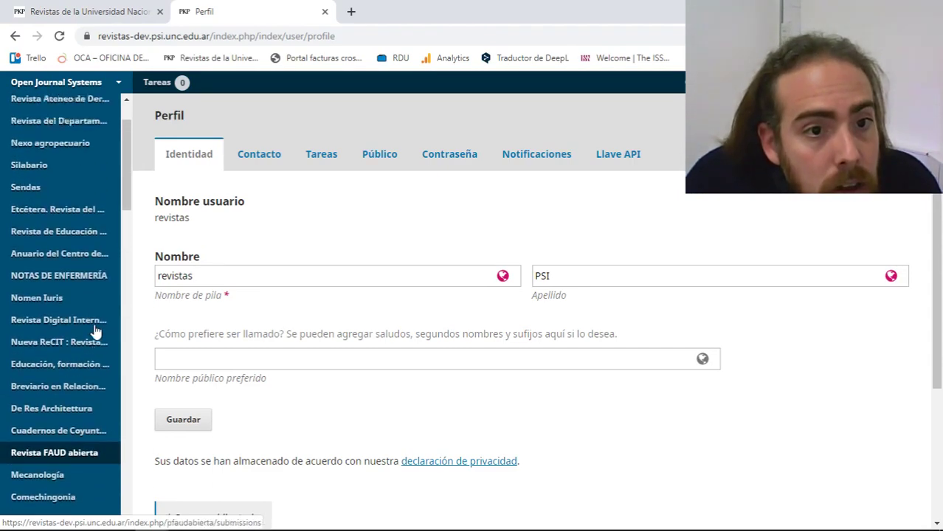
left_click_drag(130, 192, 127, 274)
left_click(42, 449)
- Switch to the public journals portal and try to log in
left_click(59, 10)
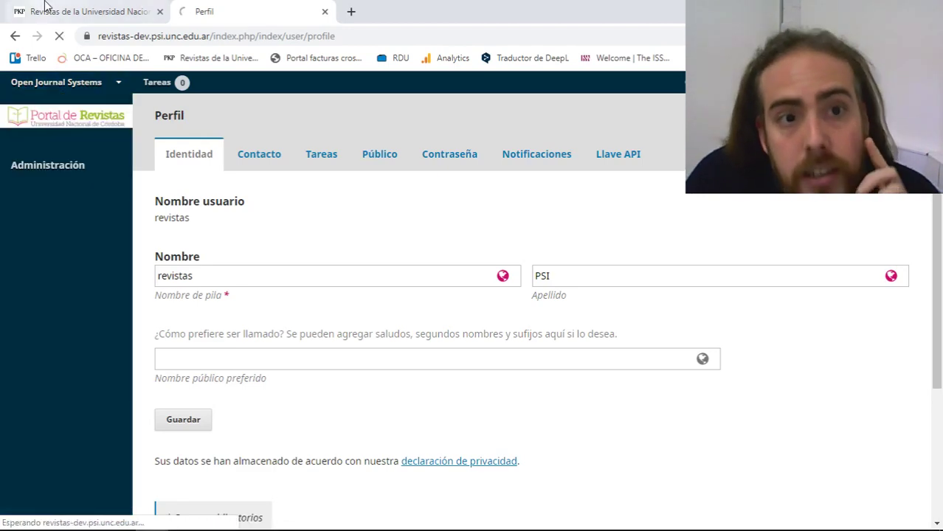
left_click(767, 332)
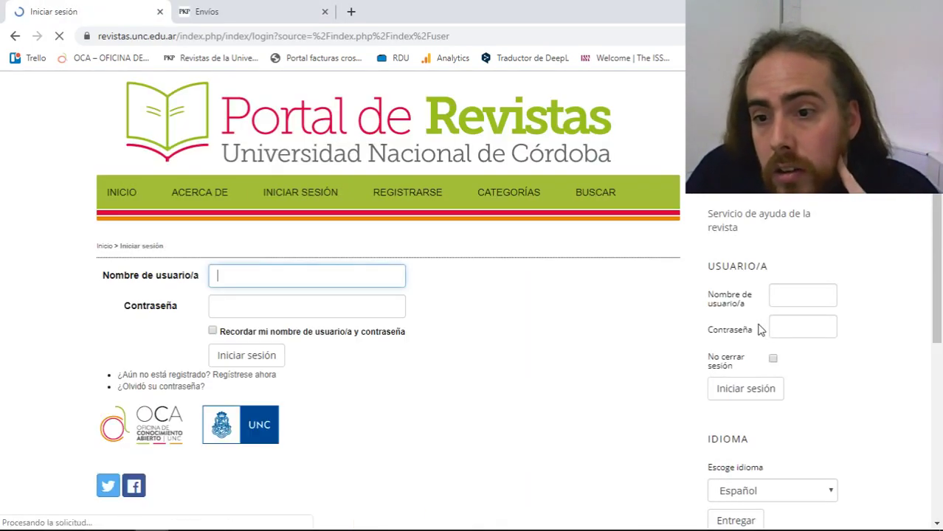
left_click(333, 276)
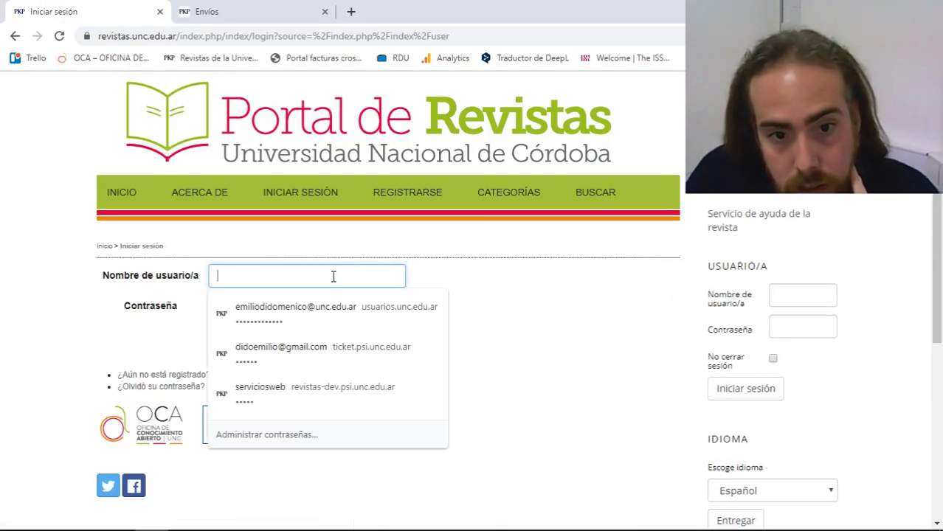
left_click(449, 270)
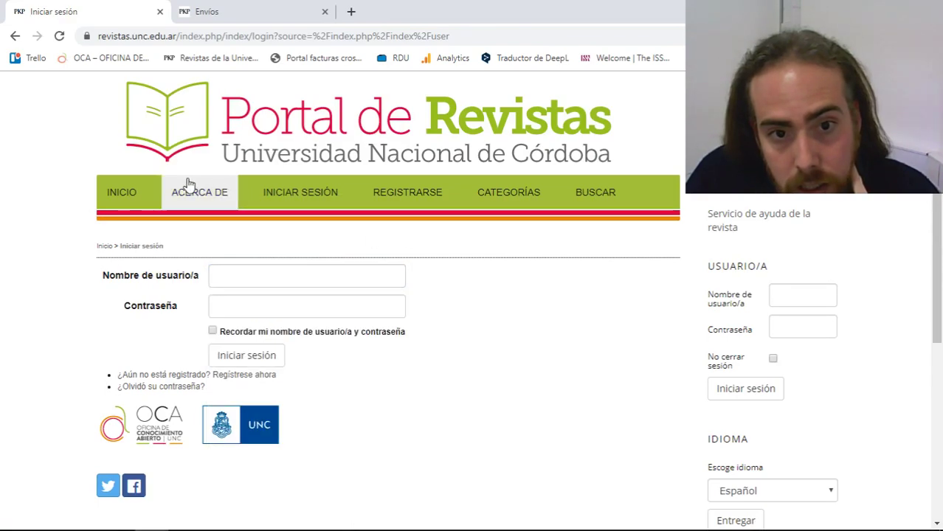
- Return to the public portal's home page, browse its journal listings and open the AgriScientia journal
left_click(130, 194)
scroll(458, 328, "down", 10)
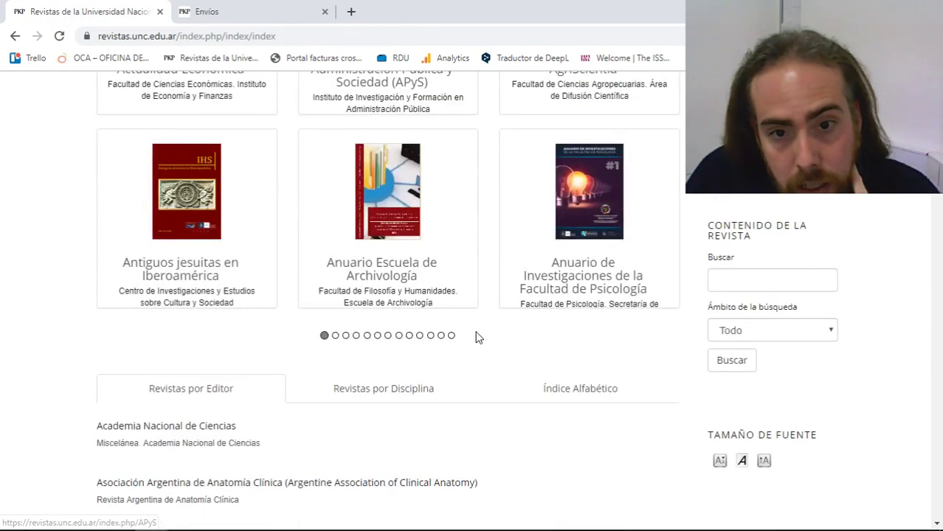
scroll(510, 352, "down", 5)
scroll(511, 351, "up", 5)
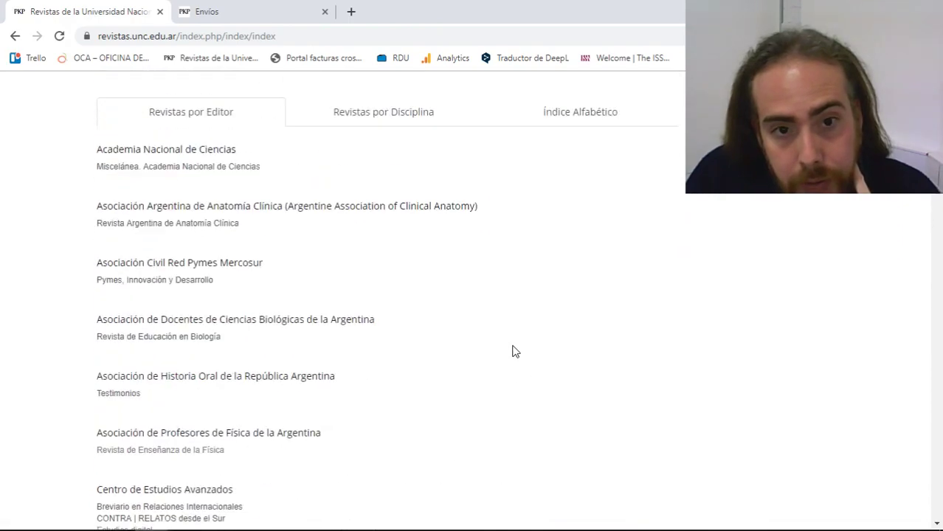
scroll(512, 354, "down", 10)
scroll(513, 353, "up", 15)
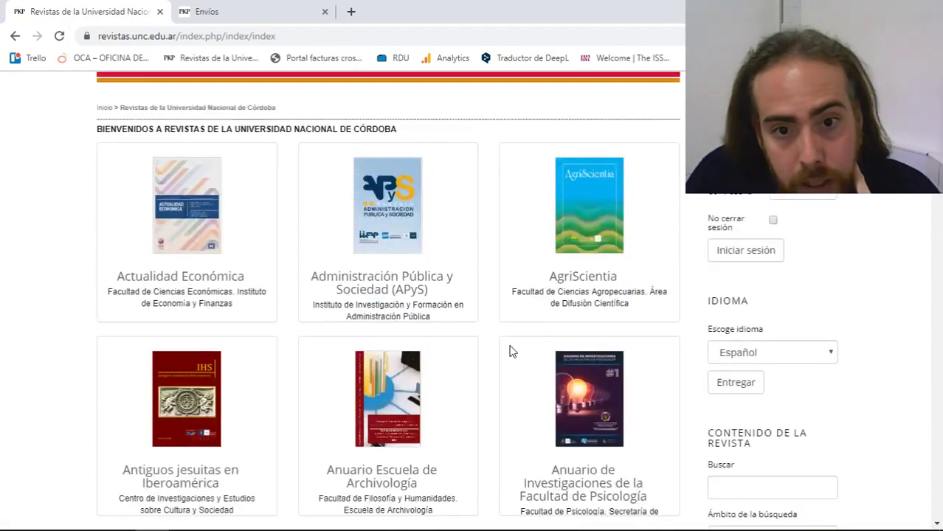
left_click(617, 180)
- Return to the AgriScientia dashboard and open the QuickSubmit module (Módulo QuickSubmit) from the import/export tools
key("ctrl+Tab")
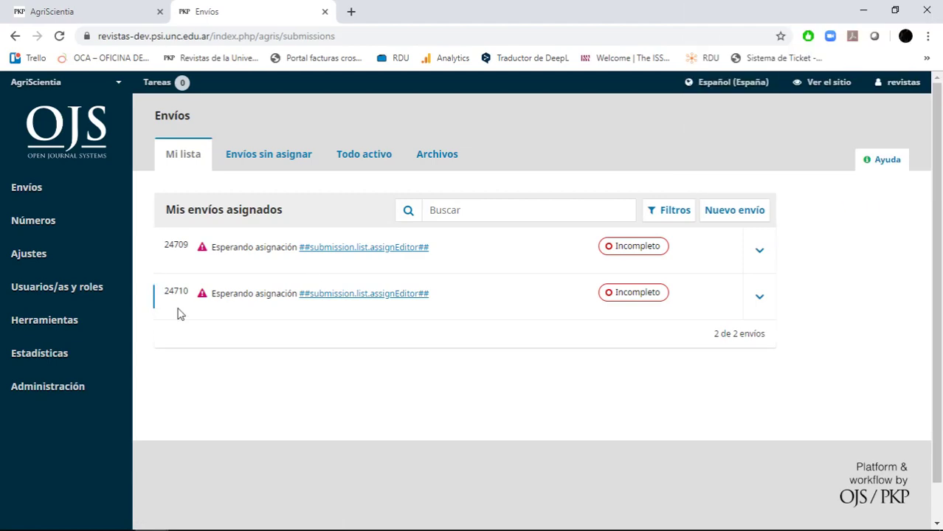
mouse_move(105, 313)
mouse_move(110, 287)
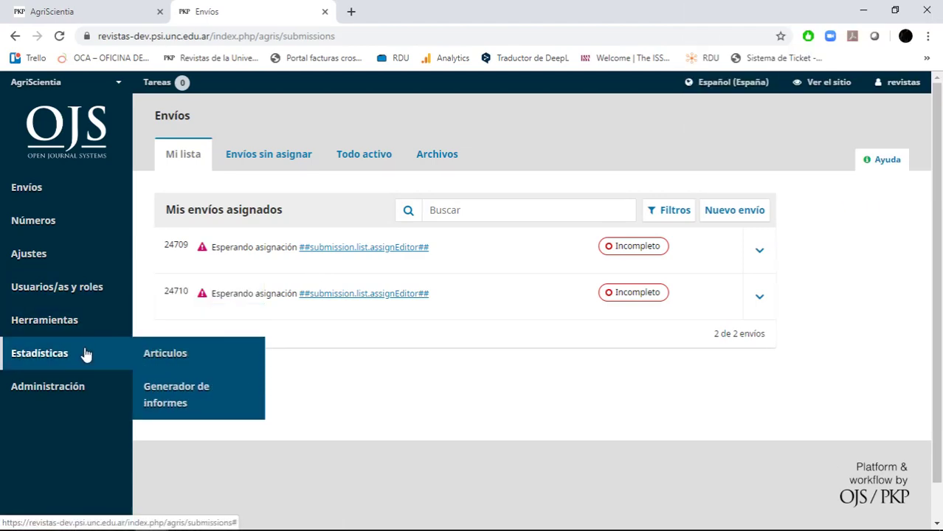
mouse_move(89, 335)
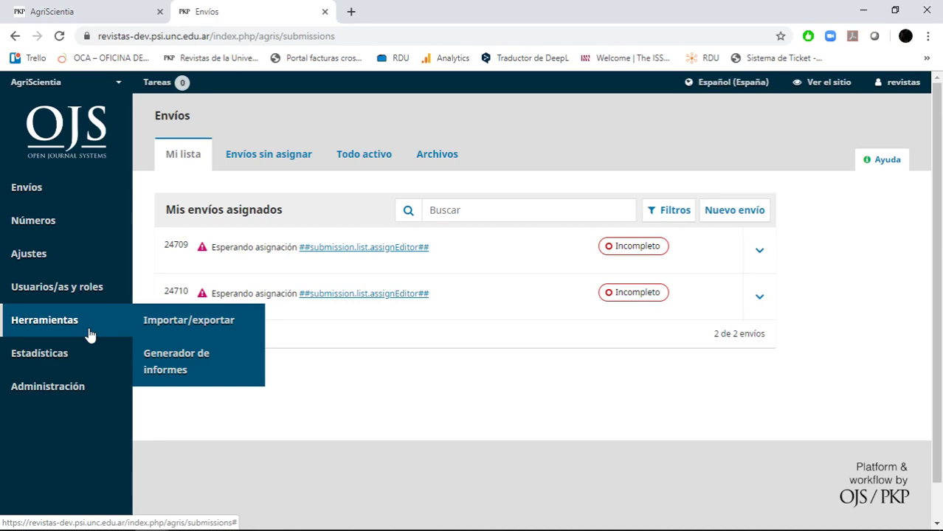
left_click(151, 331)
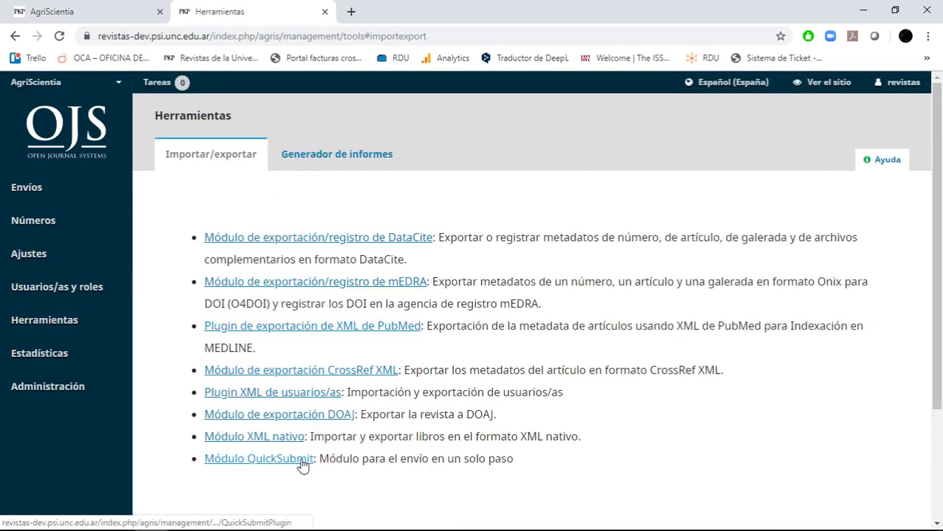
left_click_drag(402, 458, 295, 476)
left_click(258, 473)
left_click(260, 466)
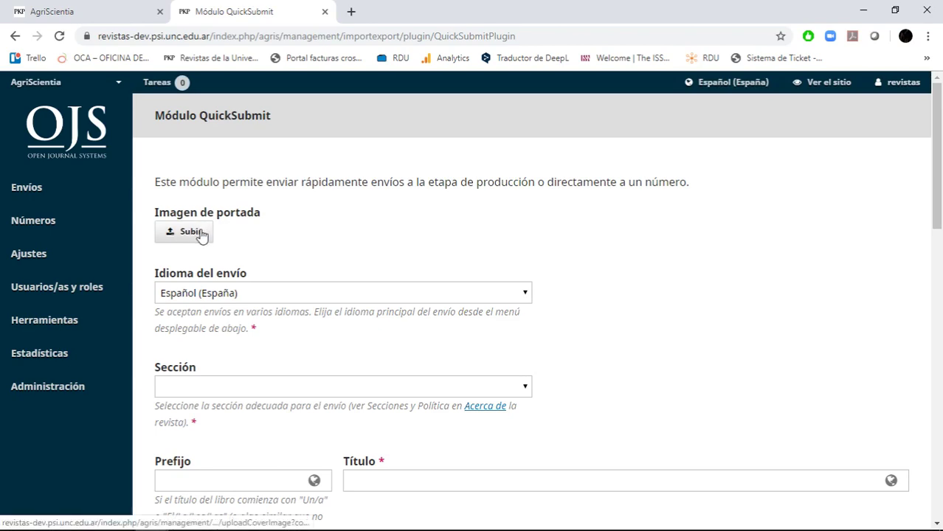
- Examine the QuickSubmit form's fields, from the cover image through title, abstract, contributors, galleys and publication status
left_click_drag(257, 212, 185, 212)
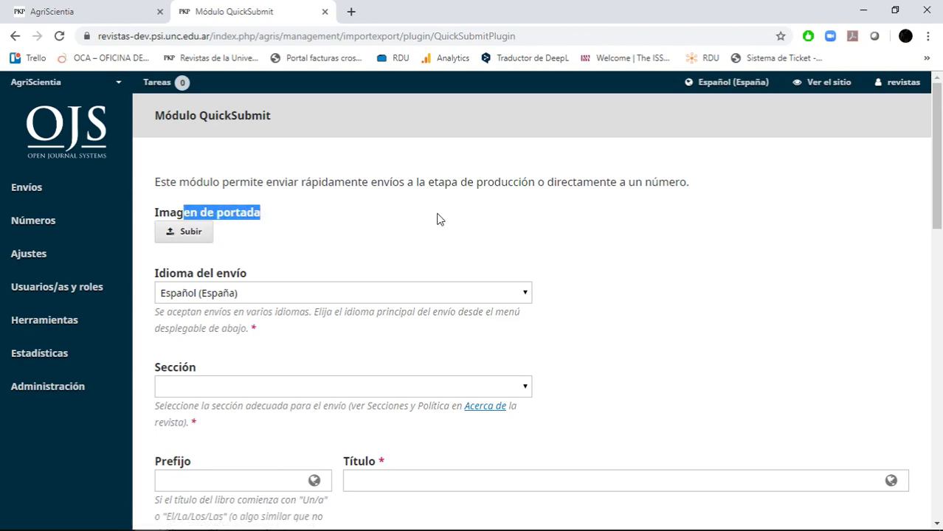
left_click(446, 243)
scroll(441, 319, "down", 4)
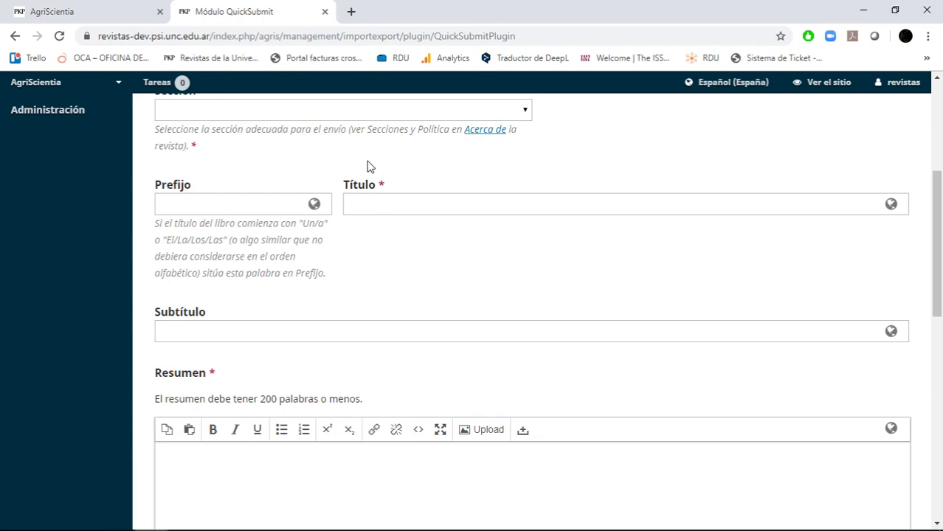
scroll(374, 299, "down", 3)
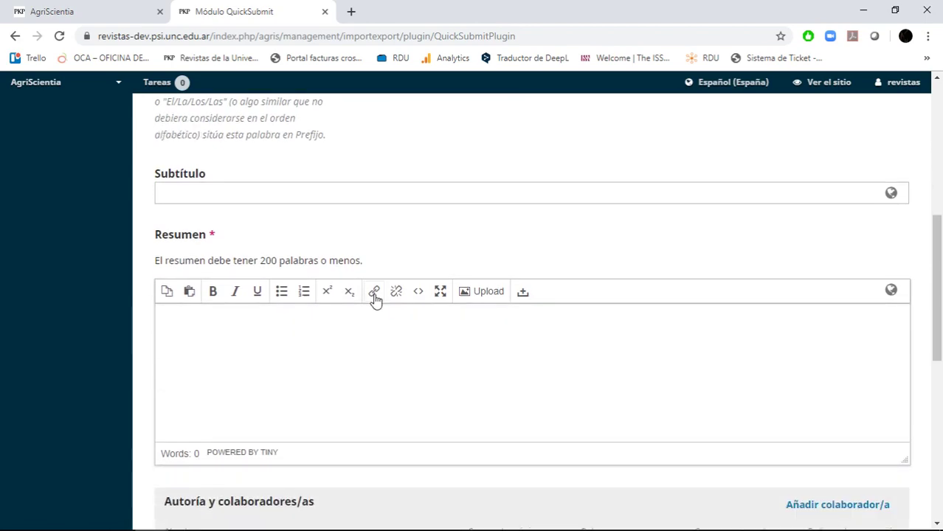
scroll(376, 300, "down", 3)
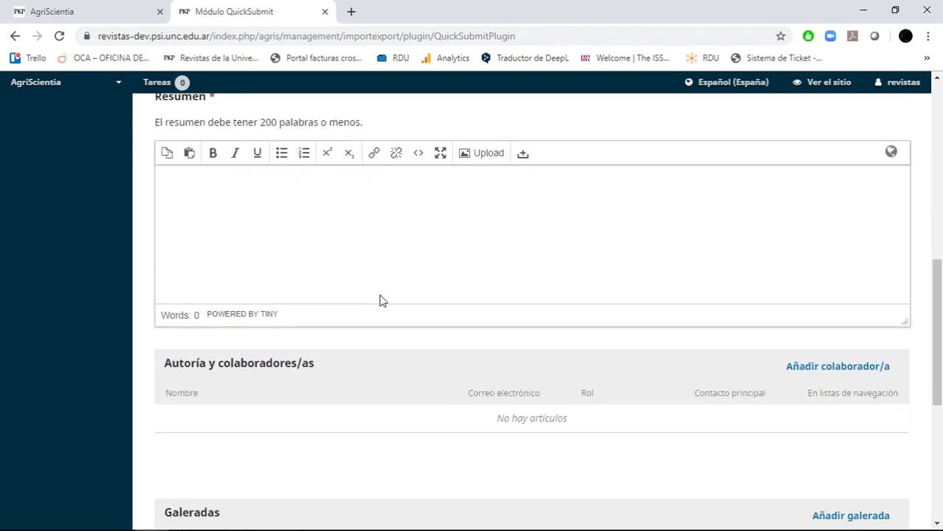
scroll(380, 300, "down", 3)
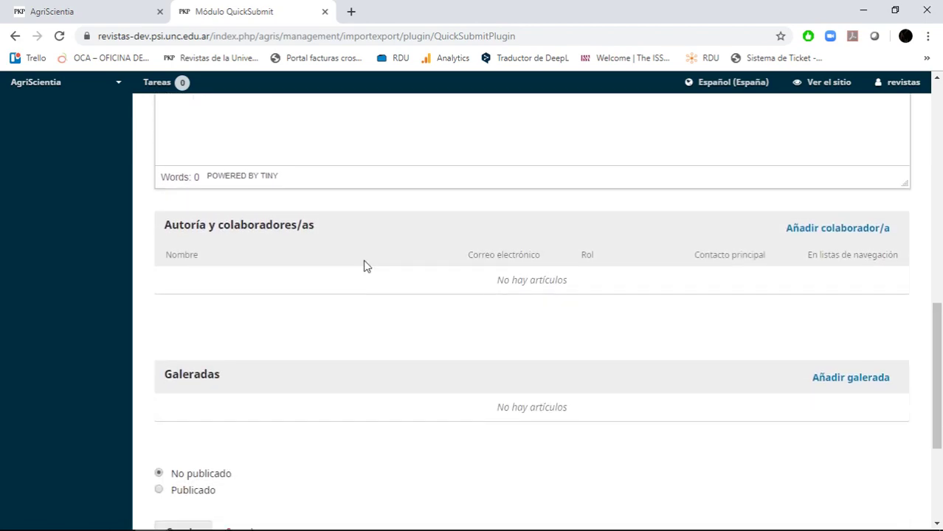
- Open the form for adding a contributor and examine its name, contact, country, affiliation, biography and role fields
left_click(860, 242)
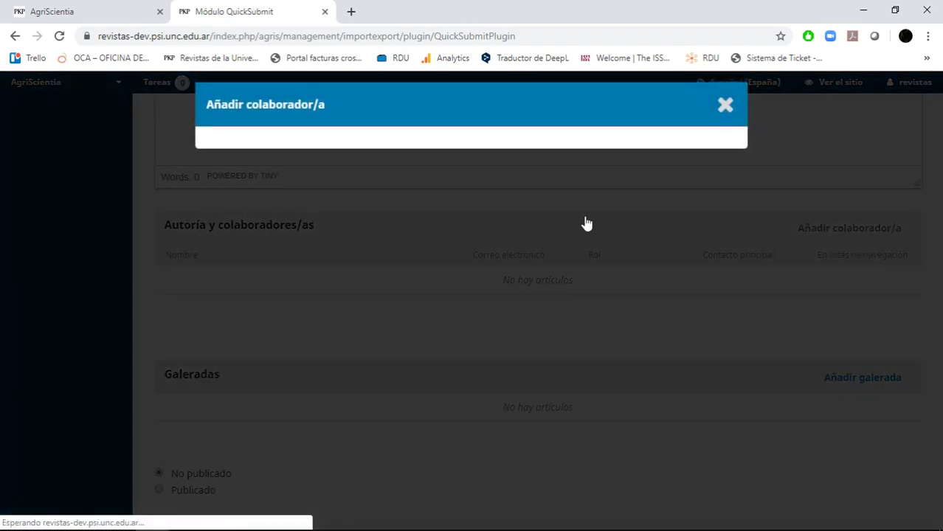
scroll(668, 276, "down", 5)
scroll(660, 278, "down", 3)
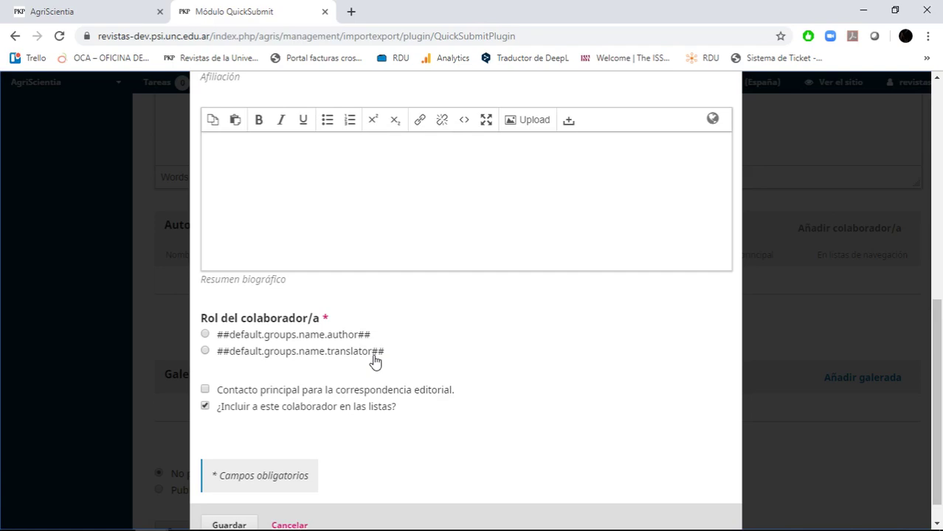
scroll(366, 347, "up", 5)
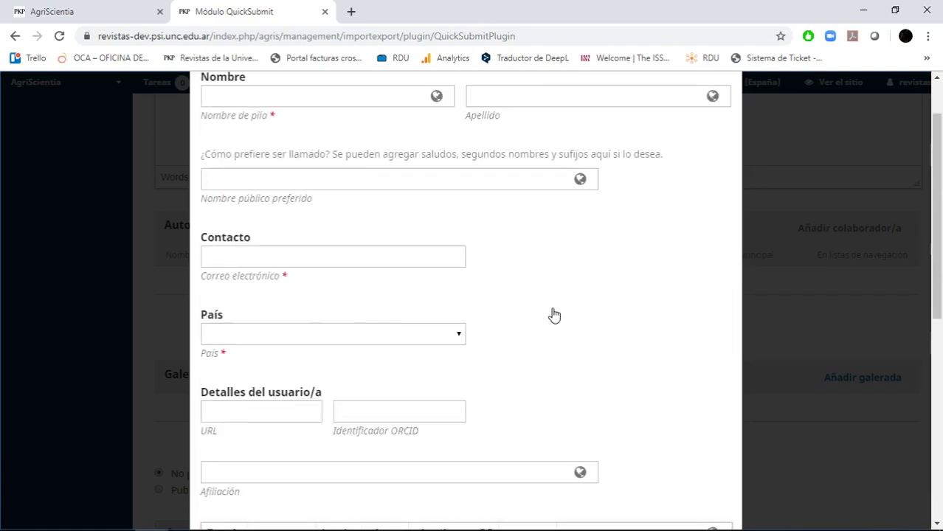
scroll(561, 309, "up", 1)
scroll(667, 295, "down", 5)
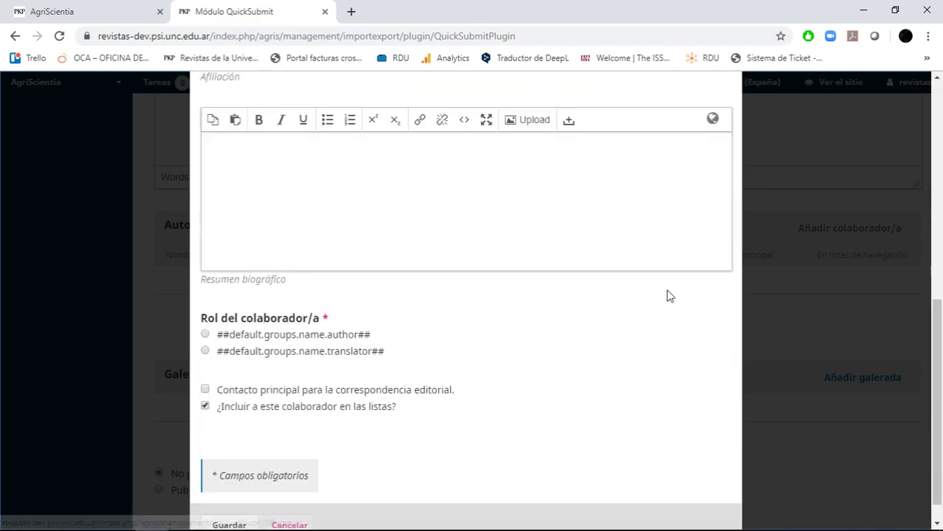
scroll(443, 354, "up", 4)
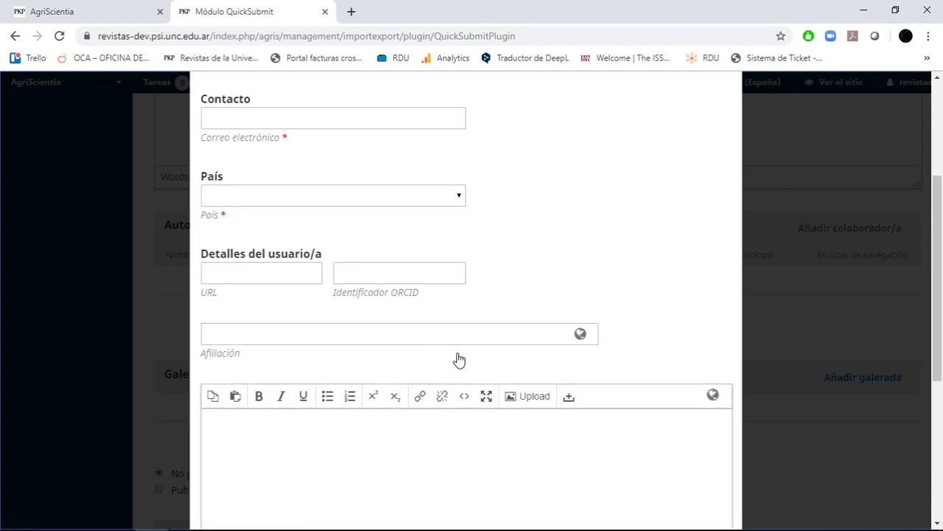
scroll(458, 357, "down", 4)
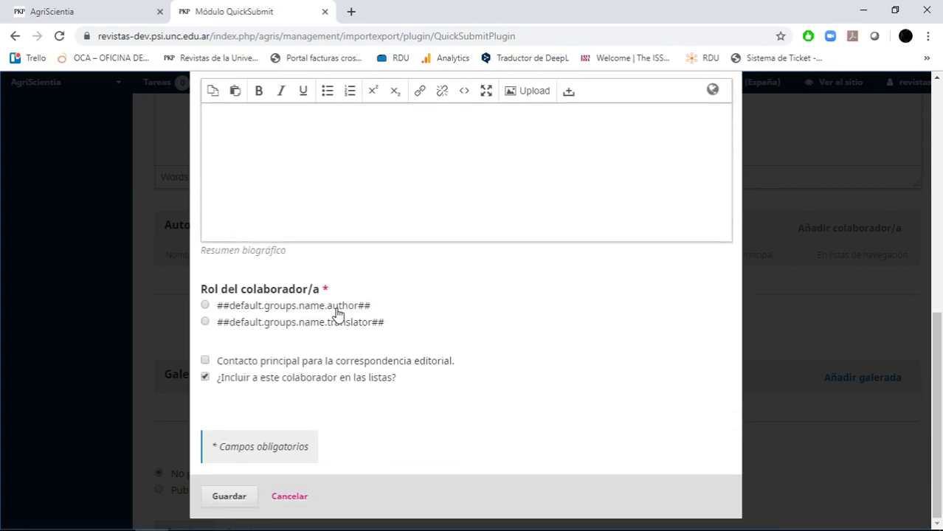
scroll(369, 332, "up", 5)
scroll(483, 347, "down", 5)
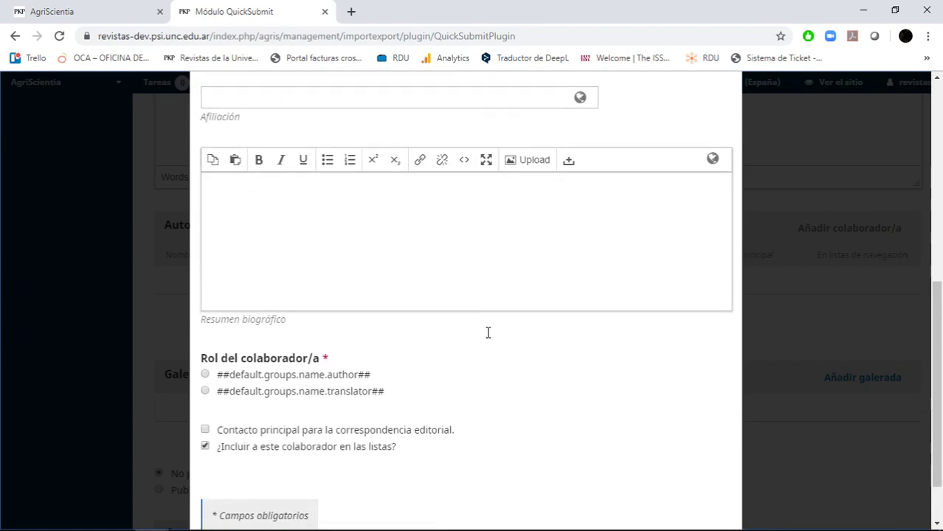
scroll(489, 333, "up", 5)
scroll(484, 337, "up", 2)
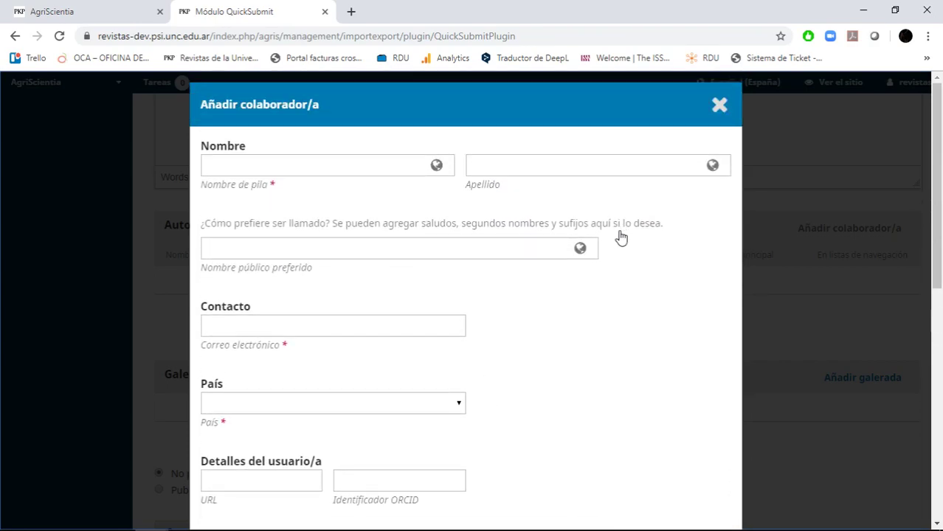
scroll(622, 237, "down", 3)
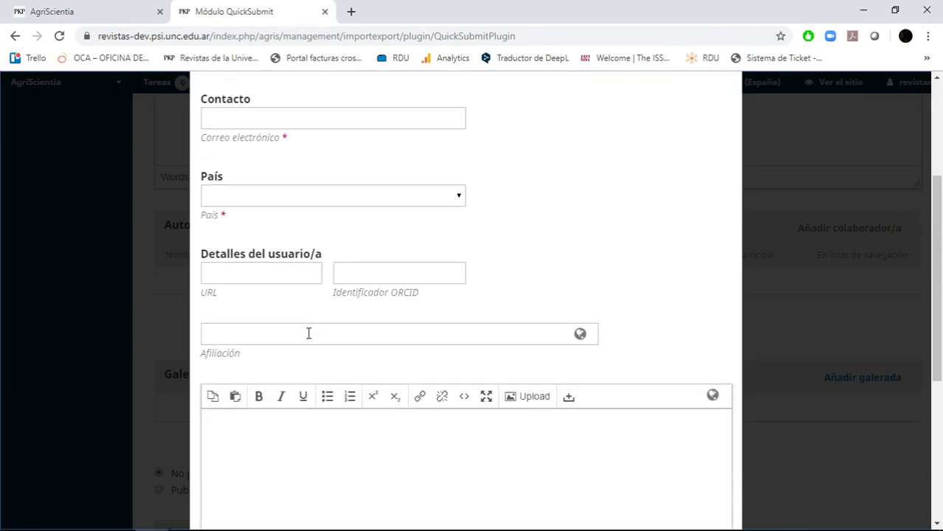
left_click(488, 333)
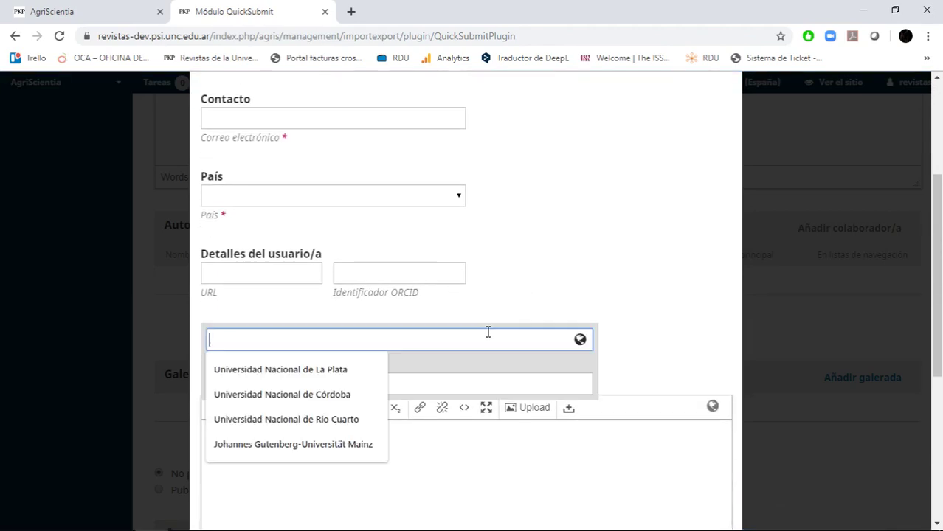
left_click(568, 273)
scroll(569, 274, "up", 1)
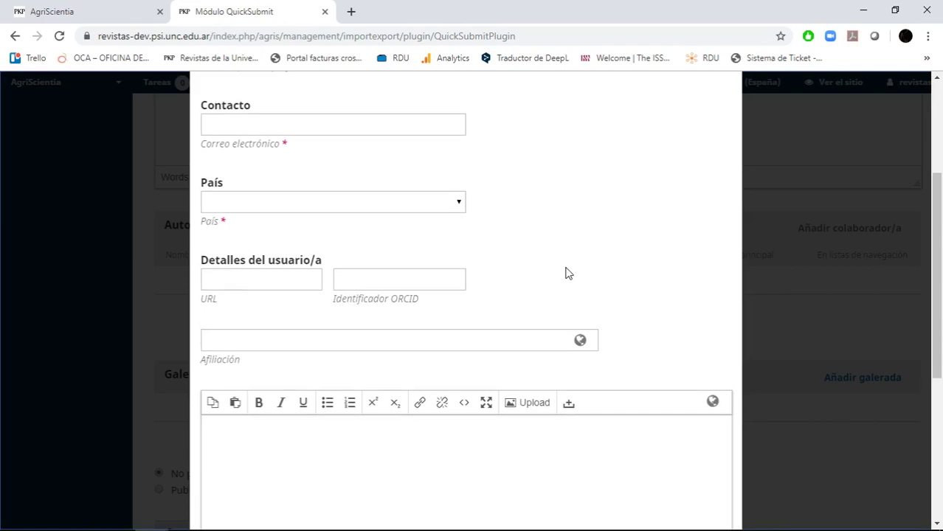
scroll(569, 273, "up", 2)
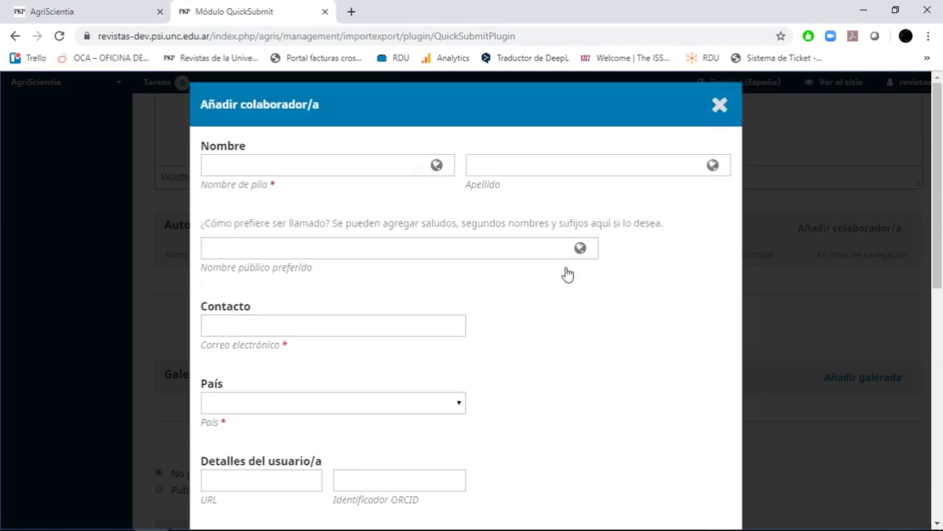
scroll(597, 255, "down", 7)
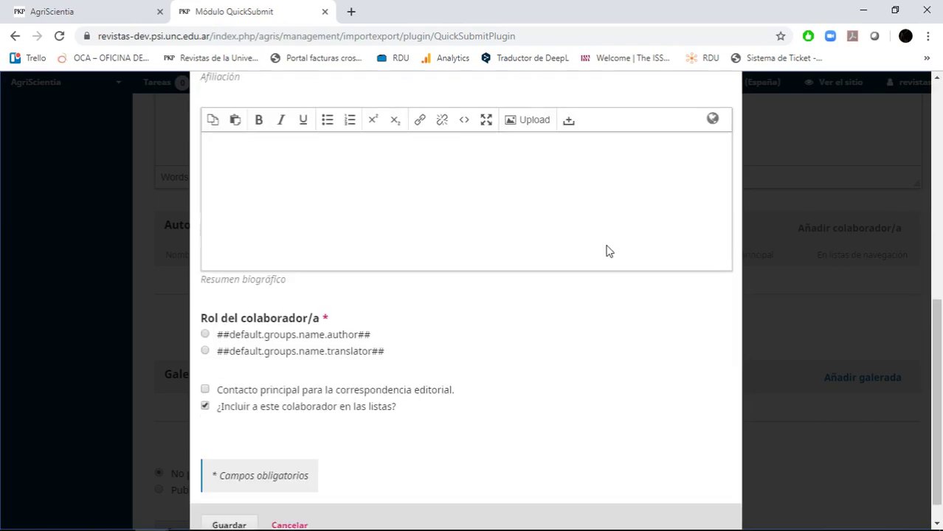
- Close the contributor form without saving and review the contributor, galley and publication status sections of the QuickSubmit form
scroll(607, 251, "up", 8)
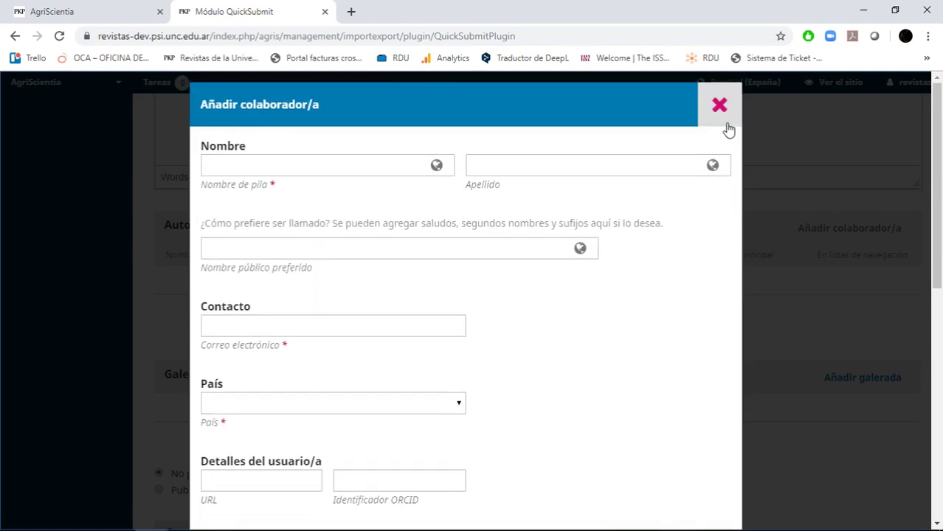
left_click(727, 121)
scroll(710, 276, "down", 2)
scroll(709, 288, "up", 3)
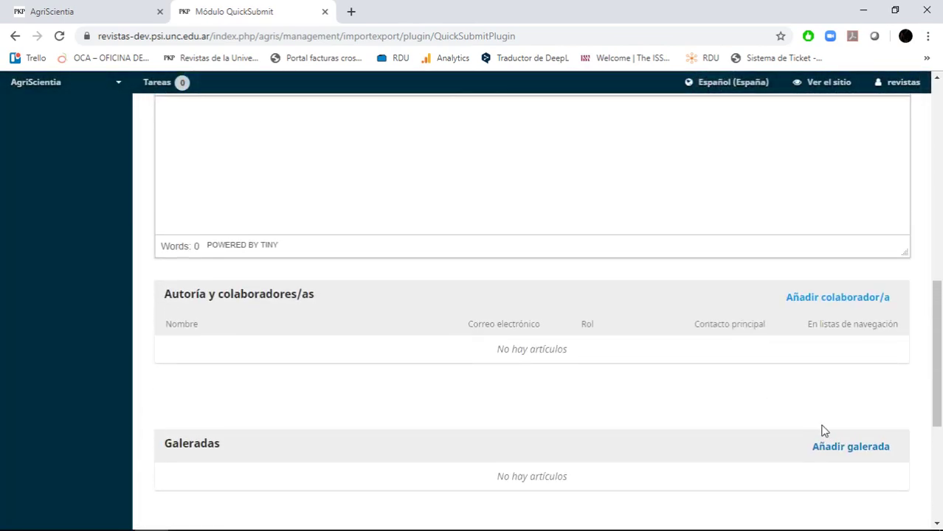
scroll(842, 430, "down", 4)
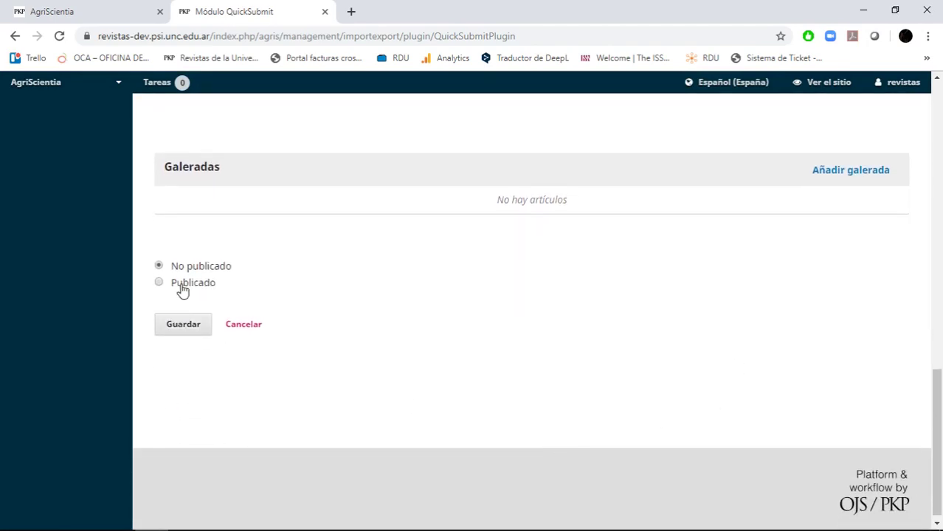
scroll(254, 263, "up", 2)
scroll(878, 318, "up", 4)
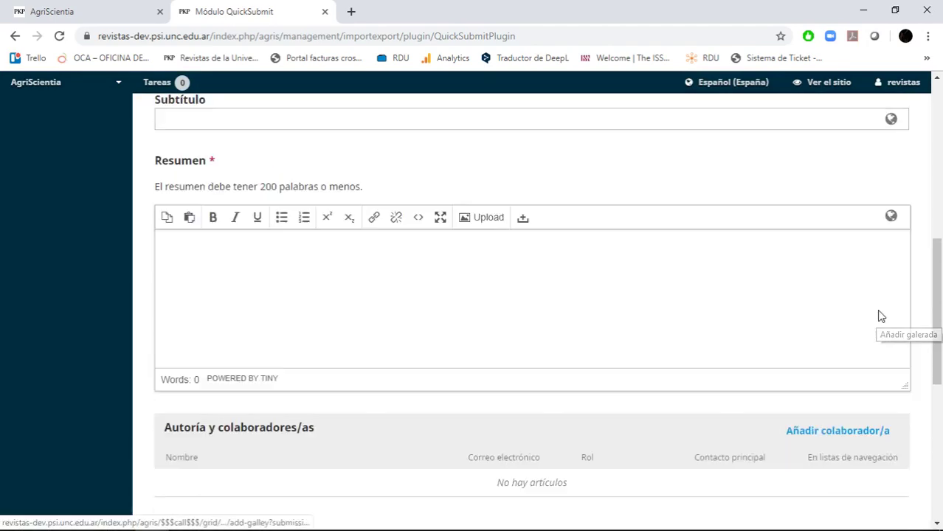
scroll(880, 313, "up", 5)
scroll(874, 312, "down", 10)
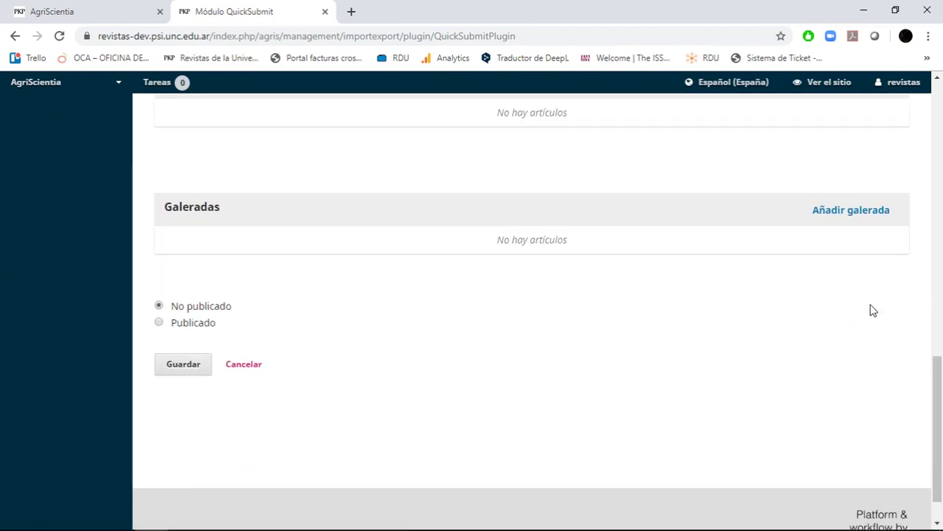
scroll(873, 311, "up", 2)
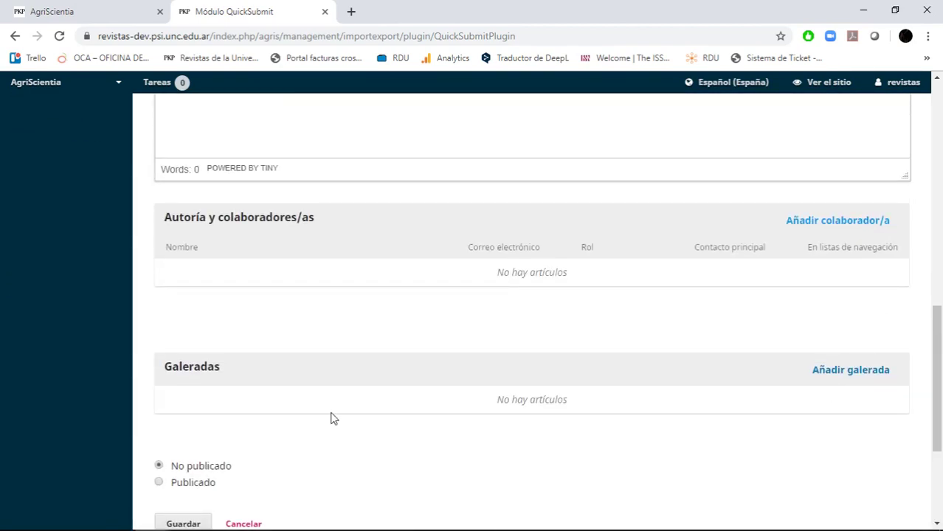
- Open the form for creating a new galley, examine its label, language and web page options, and cancel it
left_click_drag(191, 366, 826, 354)
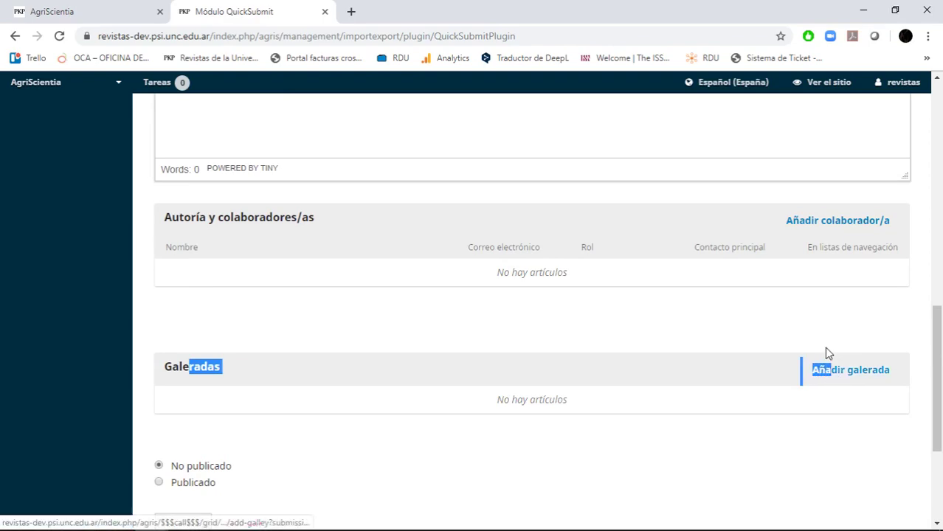
left_click(837, 365)
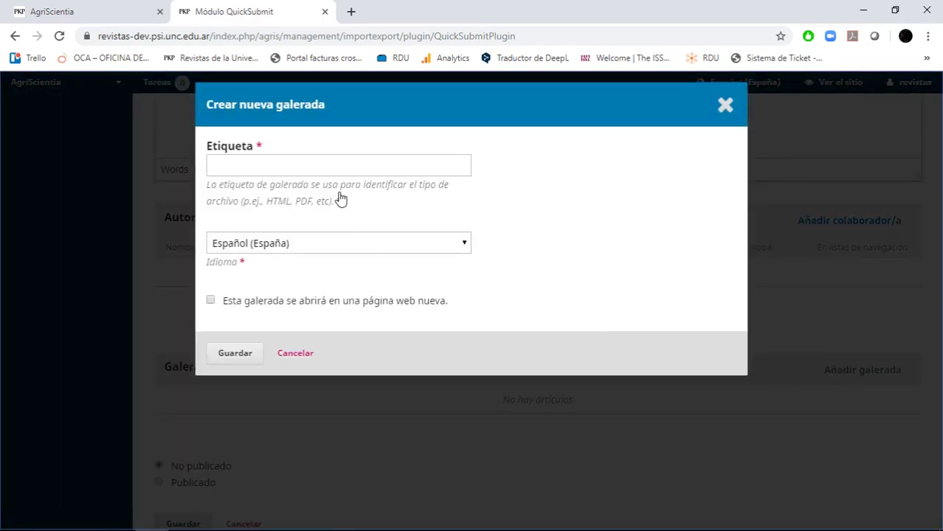
left_click(322, 166)
left_click(578, 170)
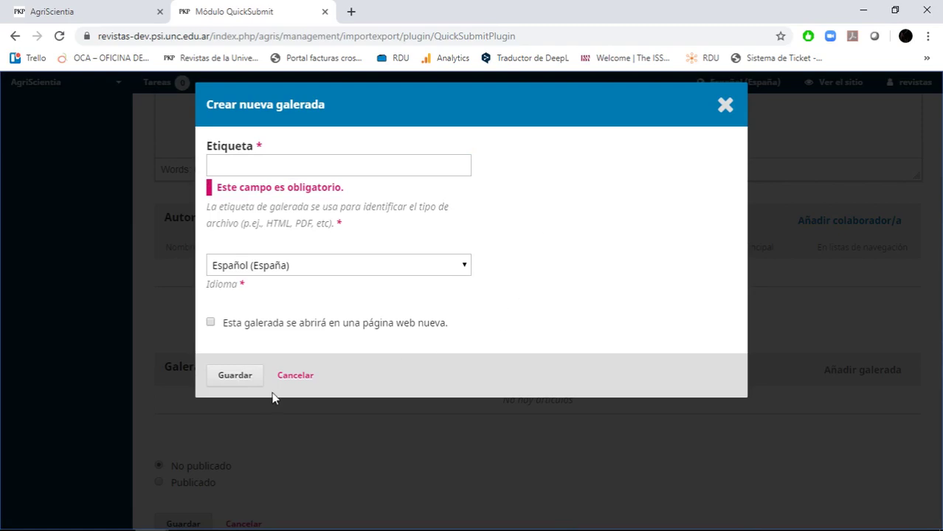
left_click(294, 376)
- Review the whole QuickSubmit form once more, from the cover image down to the publication status
scroll(371, 381, "up", 10)
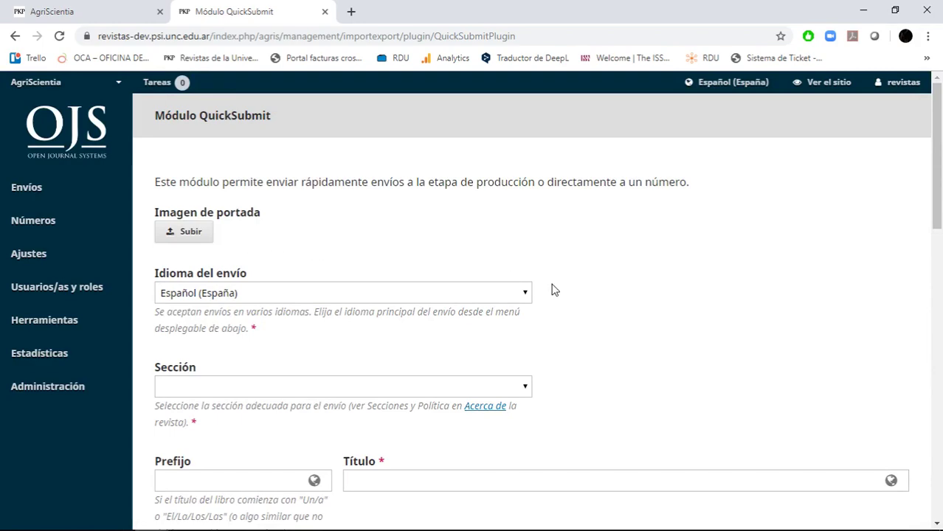
scroll(572, 289, "down", 15)
scroll(789, 312, "up", 2)
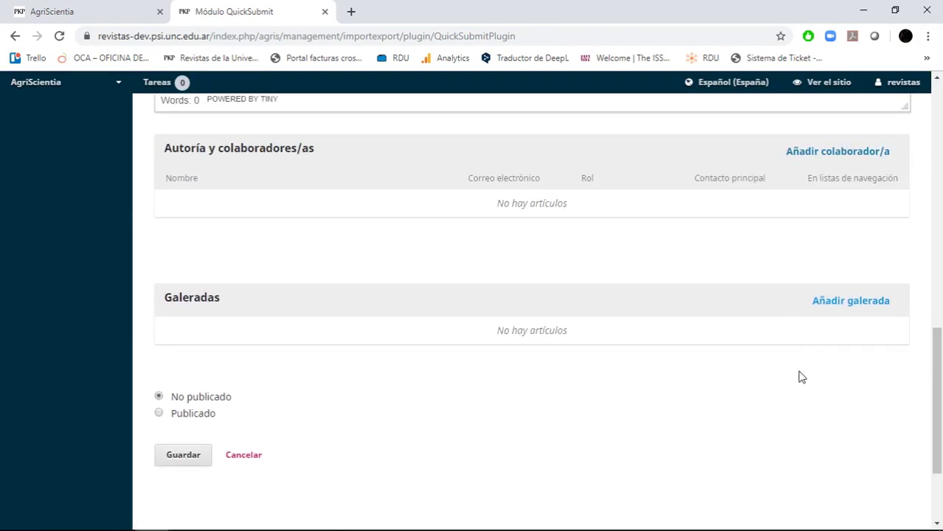
scroll(792, 390, "down", 3)
scroll(786, 392, "up", 15)
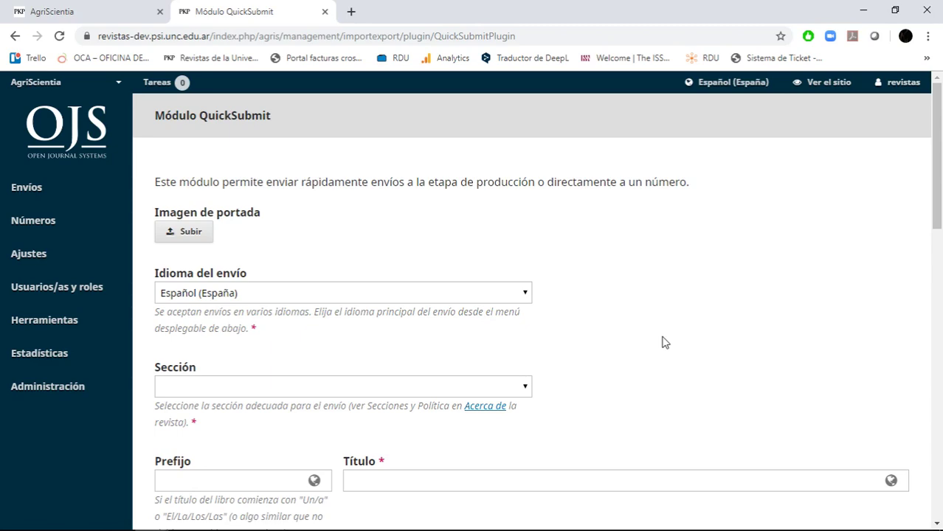
- Open the submission settings (Envío) in the journal's workflow configuration (Flujo de trabajo)
mouse_move(87, 247)
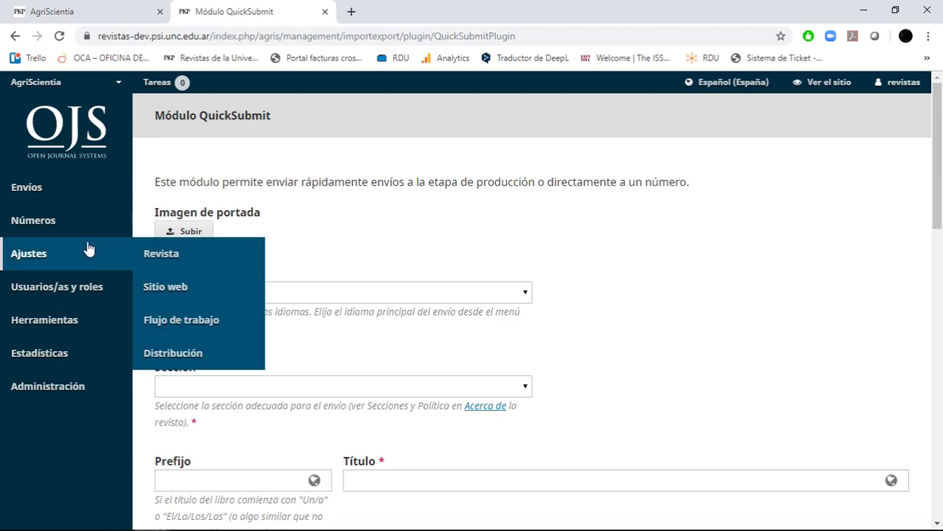
left_click(189, 321)
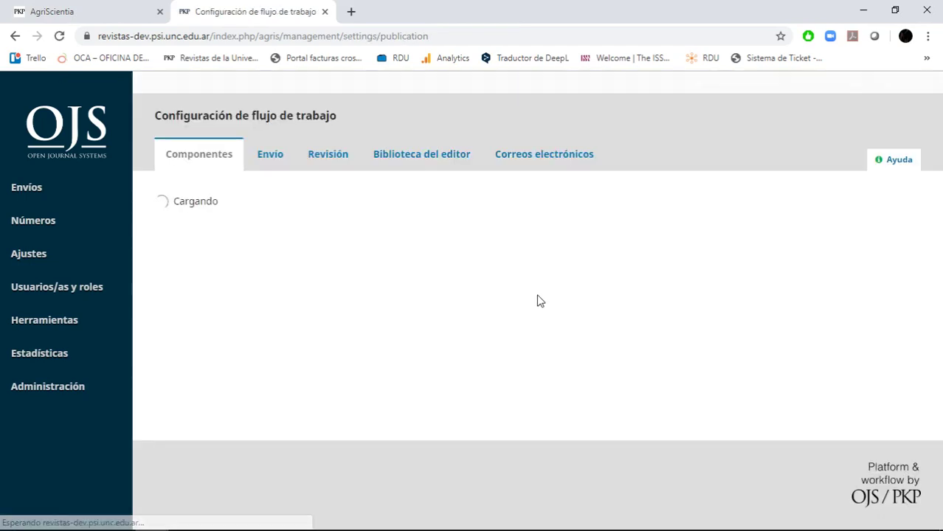
scroll(343, 222, "down", 2)
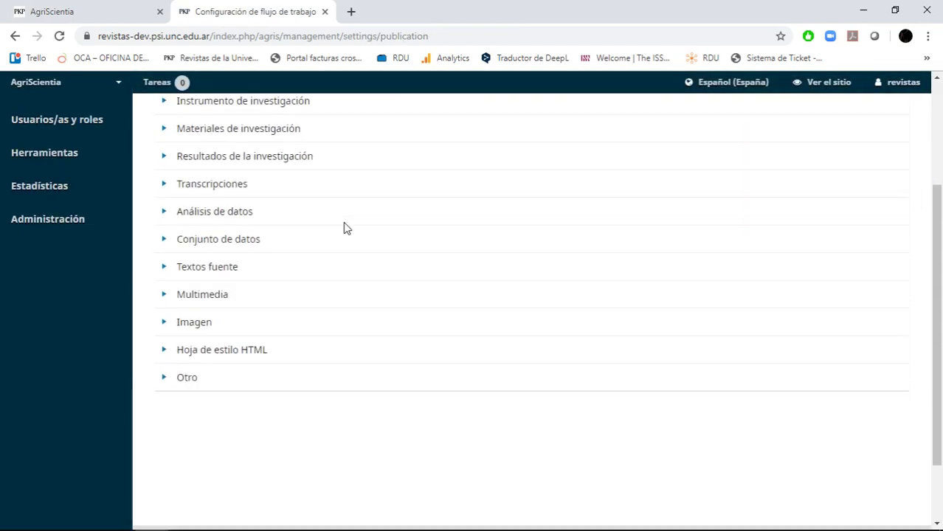
scroll(343, 222, "up", 2)
left_click(275, 163)
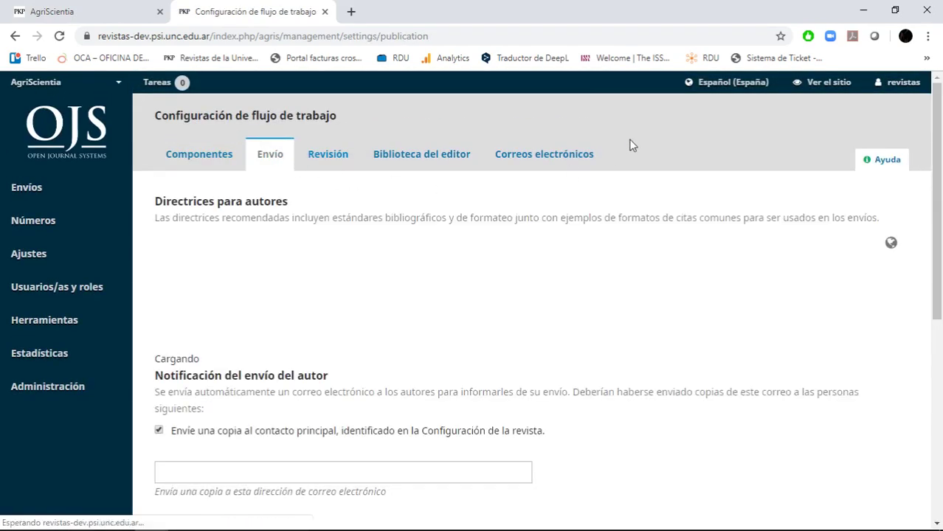
- Examine the submission settings, from the author guidelines and preparation checklist through author notification to the submission metadata table
scroll(438, 199, "down", 1)
scroll(437, 199, "down", 10)
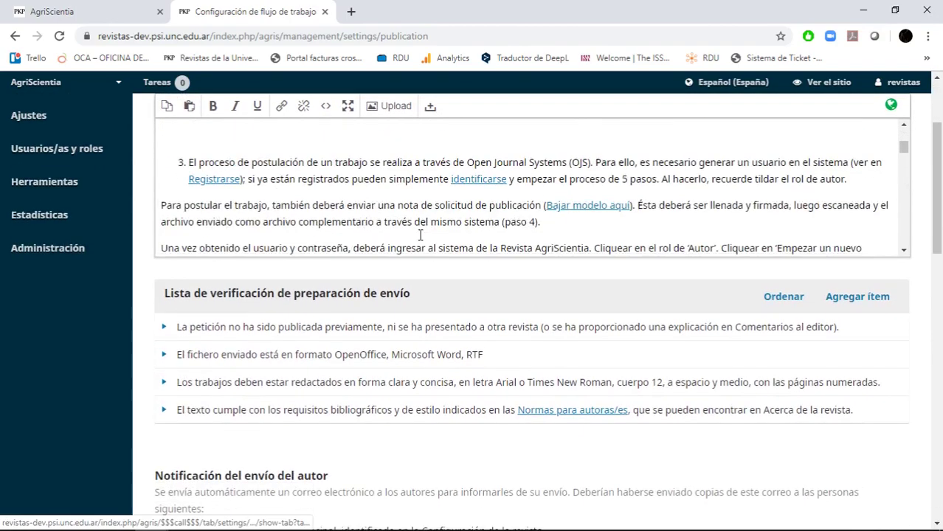
scroll(412, 322, "up", 4)
scroll(413, 325, "up", 7)
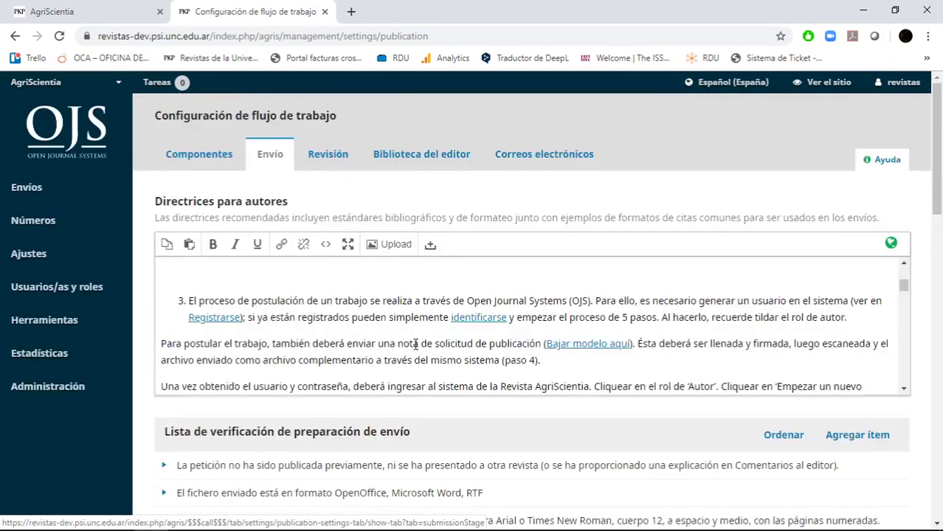
mouse_move(63, 261)
scroll(366, 223, "down", 4)
scroll(353, 274, "up", 4)
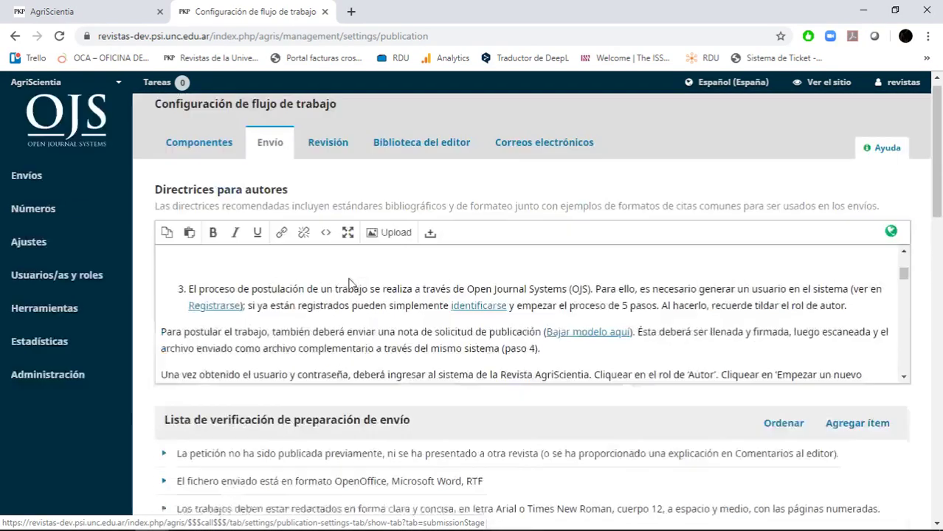
scroll(336, 306, "up", 2)
scroll(337, 307, "up", 2)
scroll(445, 279, "down", 3)
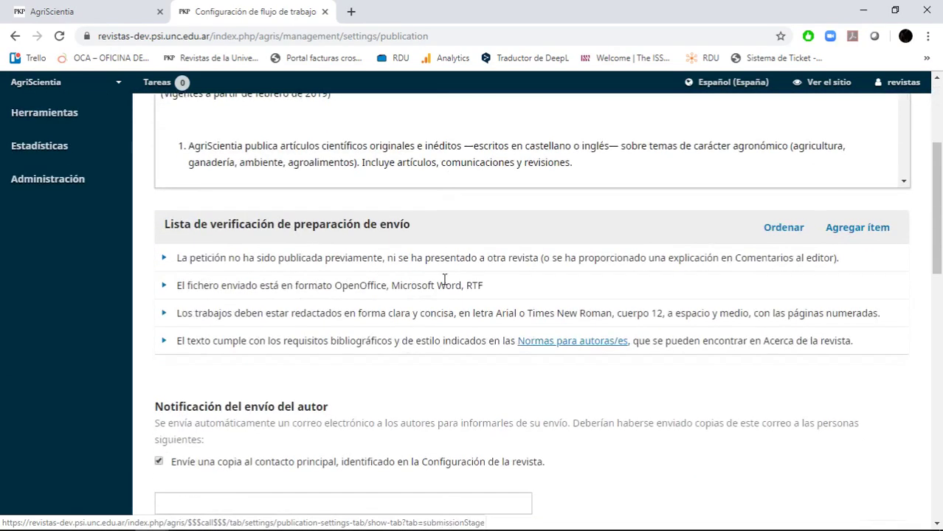
scroll(430, 306, "down", 3)
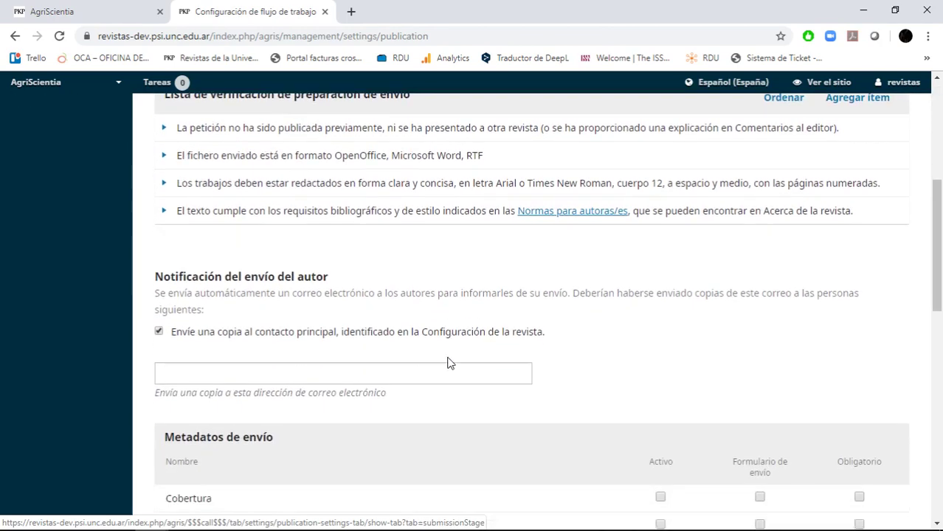
scroll(338, 284, "down", 3)
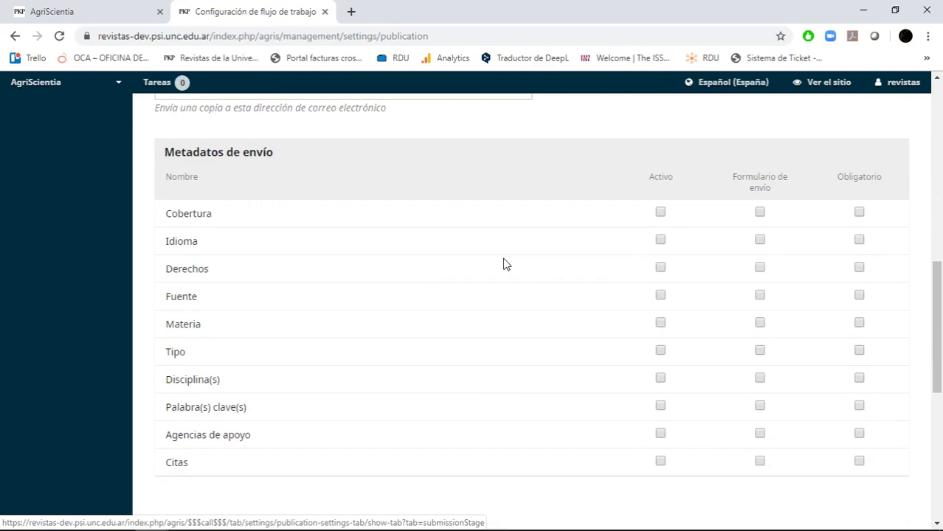
- Set the keywords metadata (Palabra(s) clave(s)) as active, included in the submission form and obligatory
scroll(507, 269, "down", 2)
scroll(535, 325, "up", 2)
left_click(660, 406)
left_click(760, 406)
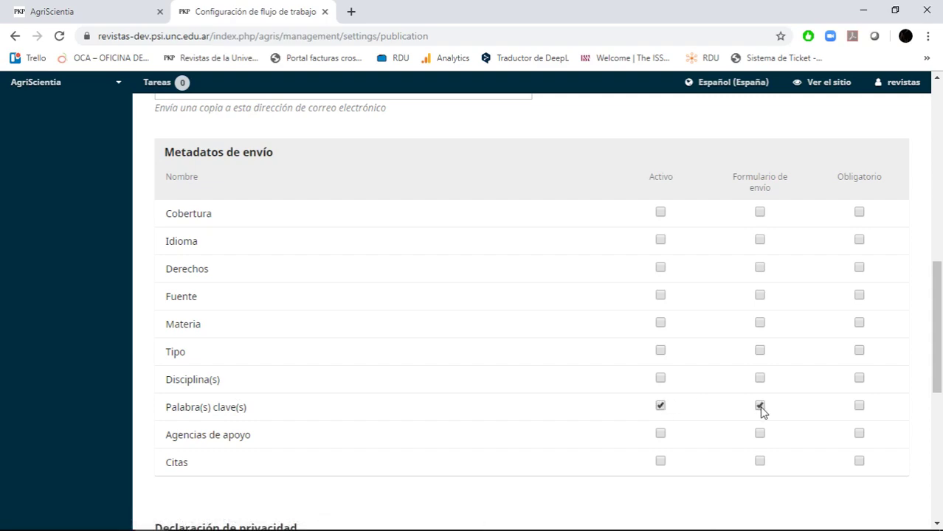
left_click(860, 406)
- Examine the Activo and Formulario de envío columns and the Derechos and Idioma rows of the submission metadata table
double_click(665, 177)
left_click_drag(732, 176, 783, 192)
left_click(784, 193)
double_click(757, 189)
left_click(675, 190)
left_click_drag(189, 268, 459, 277)
left_click(789, 143)
left_click_drag(891, 270, 181, 269)
left_click(529, 137)
left_click_drag(157, 267, 212, 273)
left_click(179, 235)
left_click_drag(179, 235, 219, 242)
- Make the Idioma and Citas metadata obligatory and save the submission settings
left_click(859, 239)
left_click(406, 178)
left_click(858, 461)
scroll(487, 393, "down", 5)
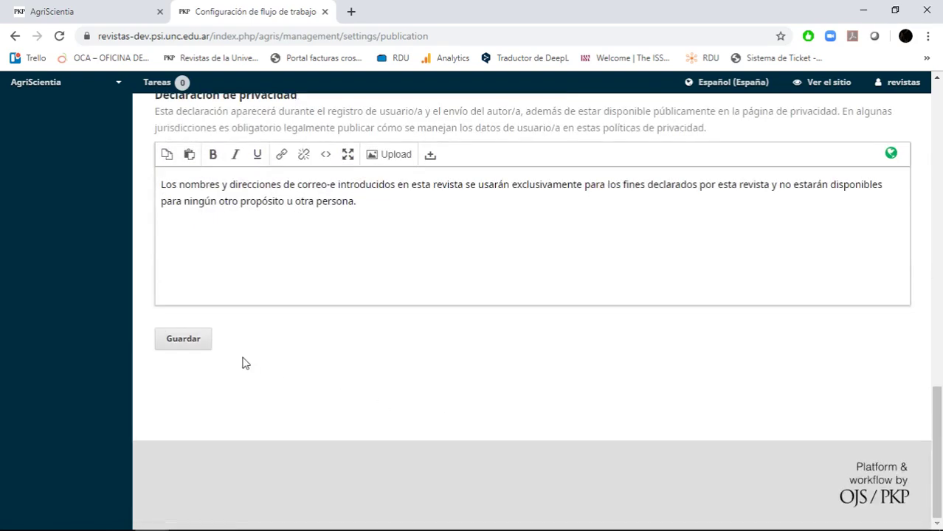
left_click(205, 344)
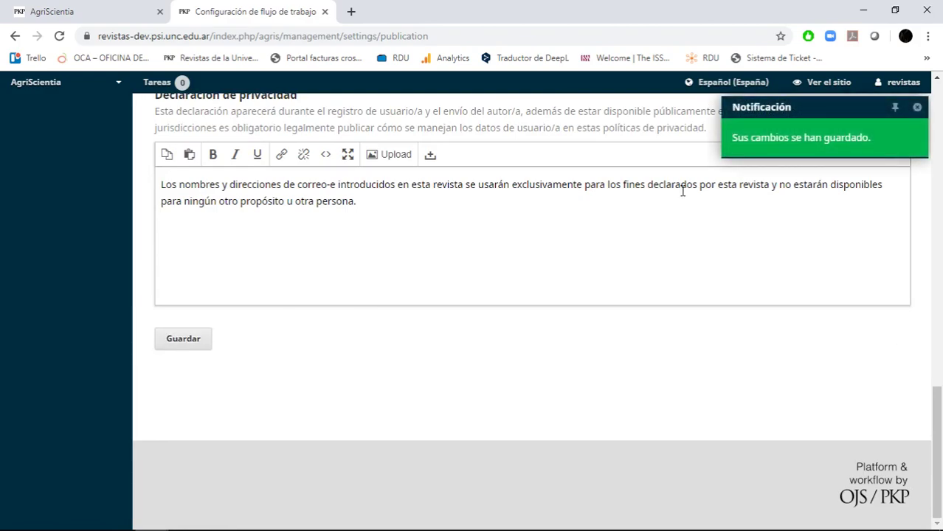
- Reopen the QuickSubmit module (Módulo QuickSubmit) from the import/export tools
scroll(395, 289, "up", 15)
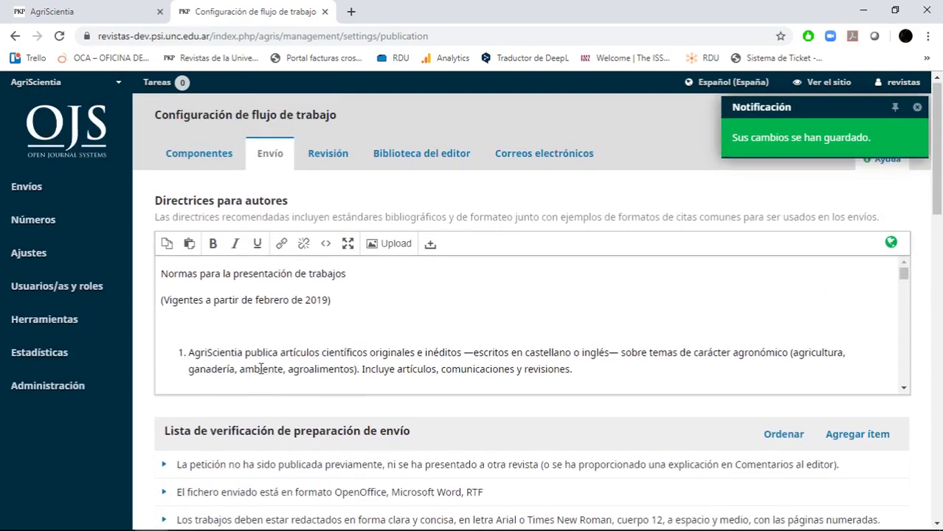
mouse_move(66, 333)
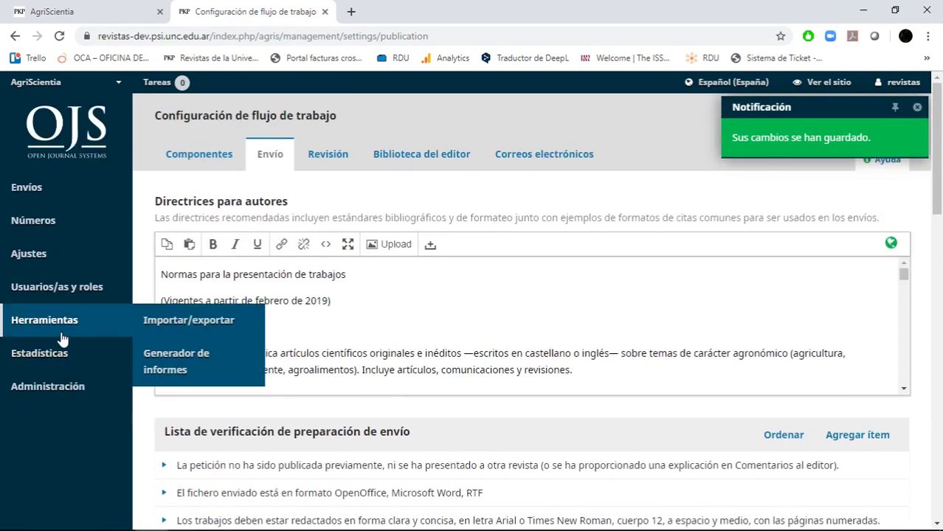
left_click(191, 332)
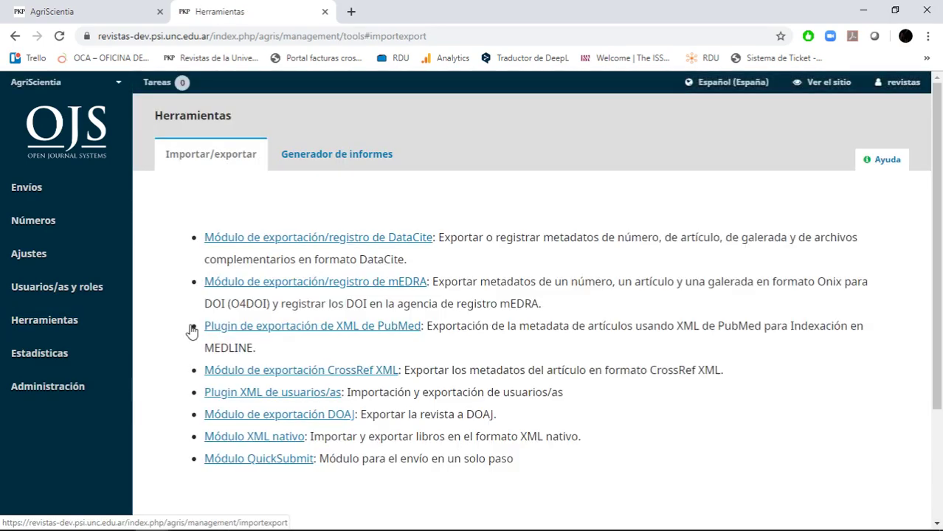
left_click(306, 459)
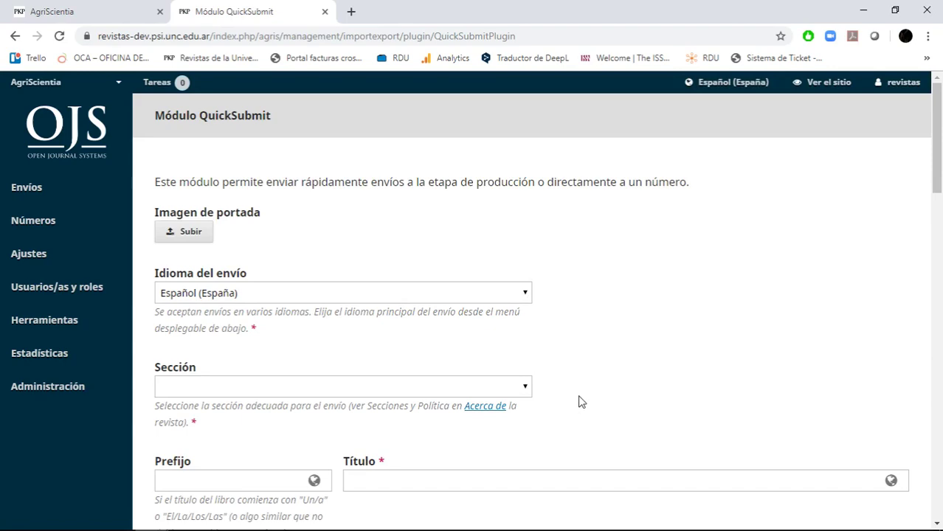
- Examine the submission metadata fields for languages, keywords and citations in the QuickSubmit form, including the abstract's English version
scroll(613, 310, "down", 3)
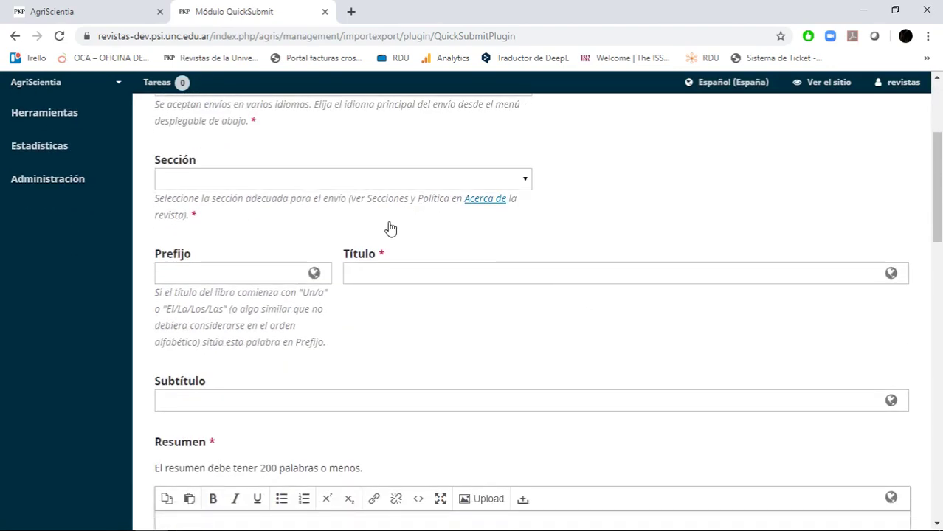
scroll(385, 273, "up", 1)
scroll(360, 276, "down", 2)
scroll(392, 265, "down", 8)
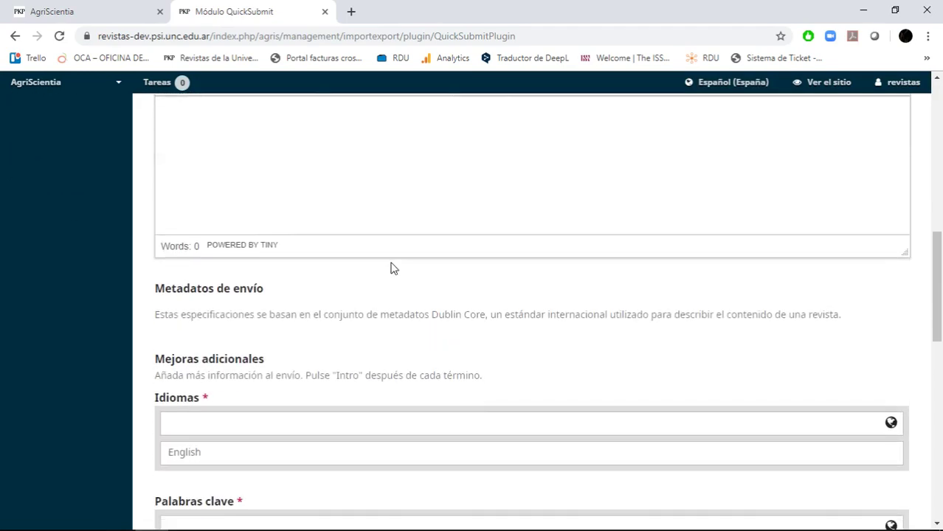
scroll(378, 295, "down", 2)
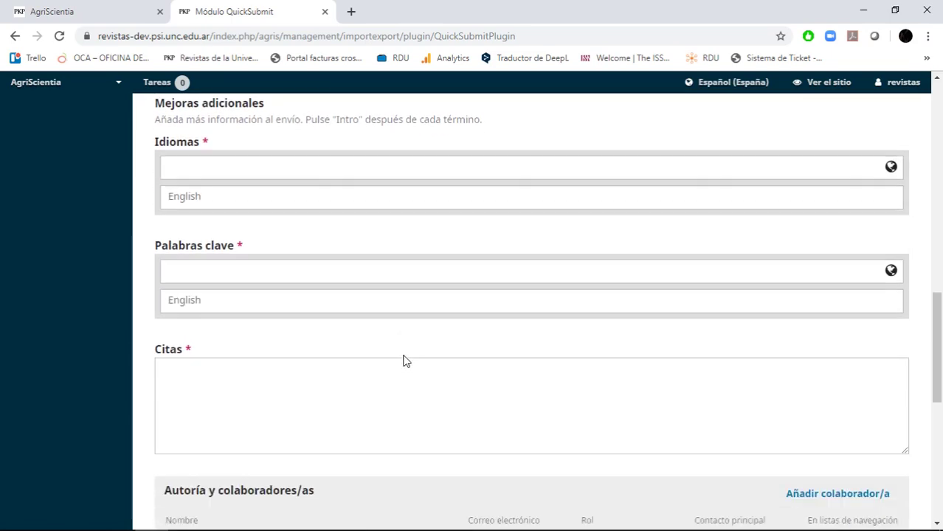
scroll(289, 274, "up", 6)
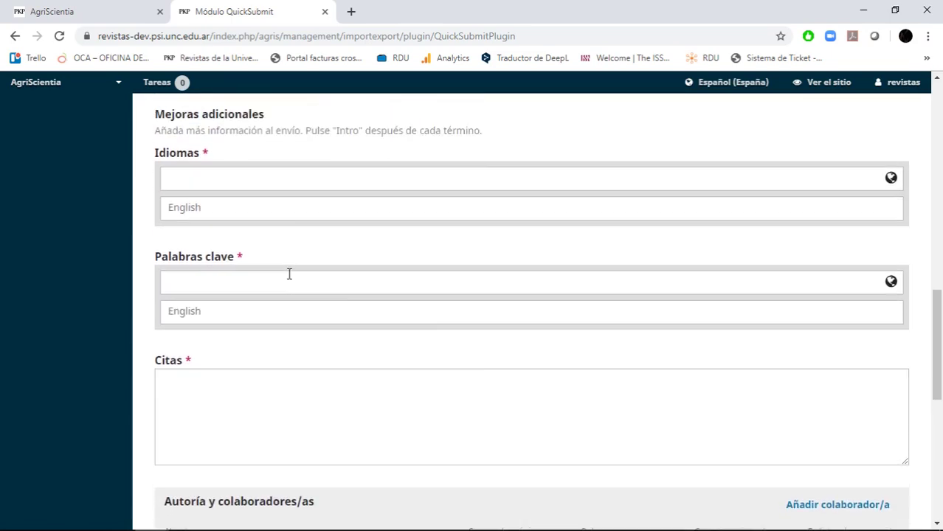
left_click(306, 354)
scroll(305, 354, "down", 3)
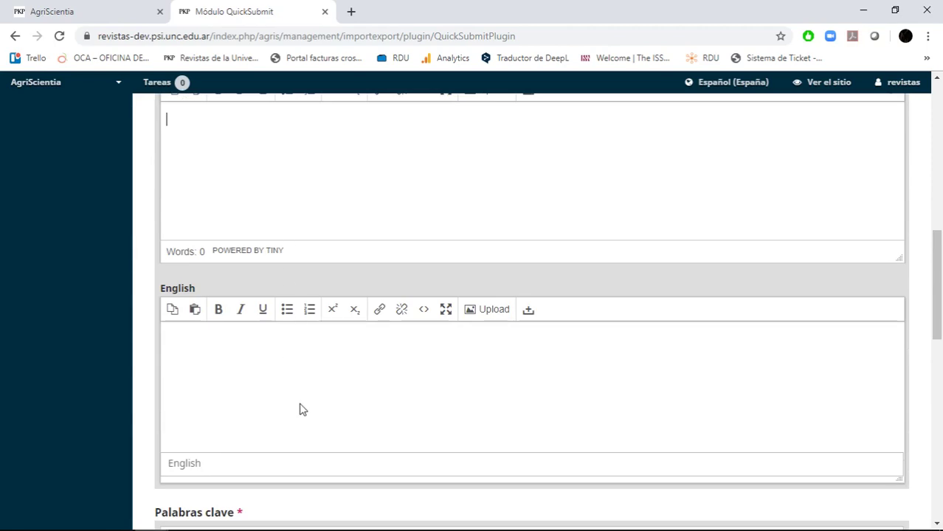
scroll(415, 440, "down", 6)
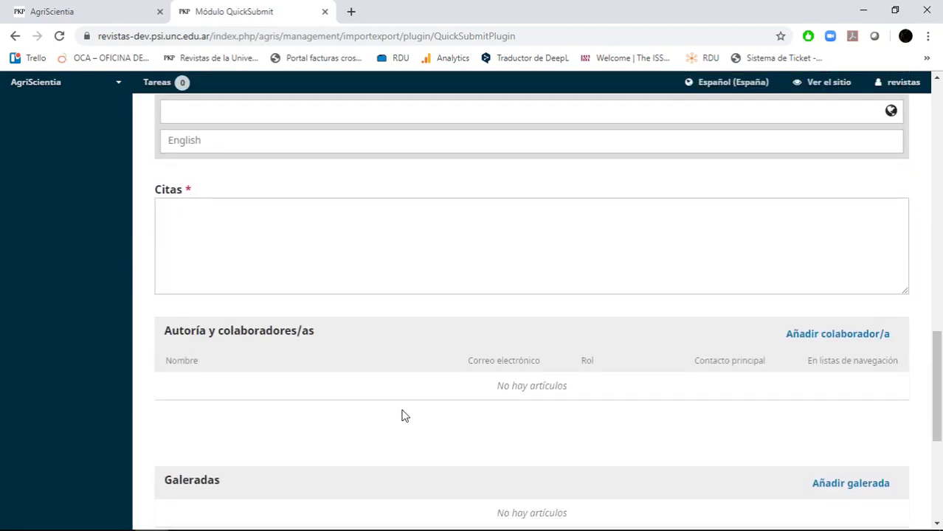
- Open the public AgriScientia site in a new tab and open the article on arbuscular mycorrhizal fungi from the current issue
scroll(414, 435, "down", 3)
scroll(421, 436, "up", 4)
left_click(339, 311)
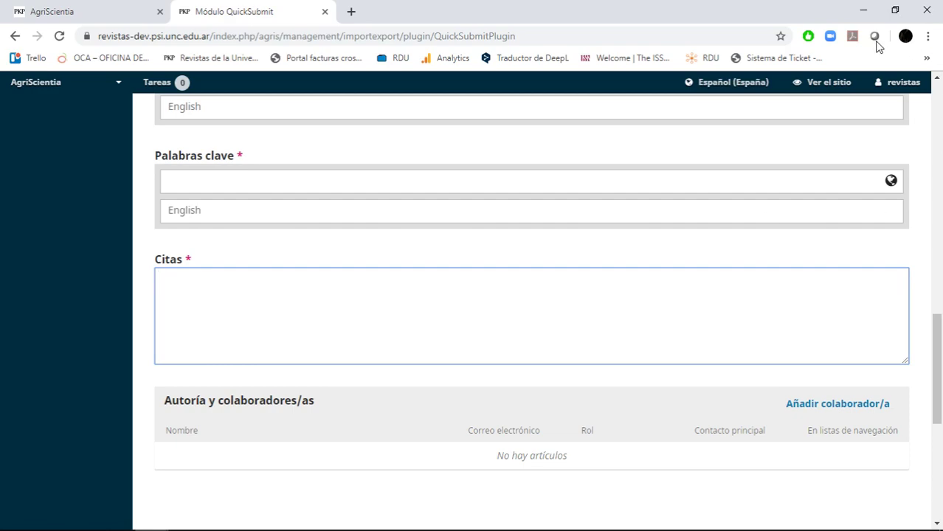
left_click(840, 82, "ctrl")
left_click(425, 9)
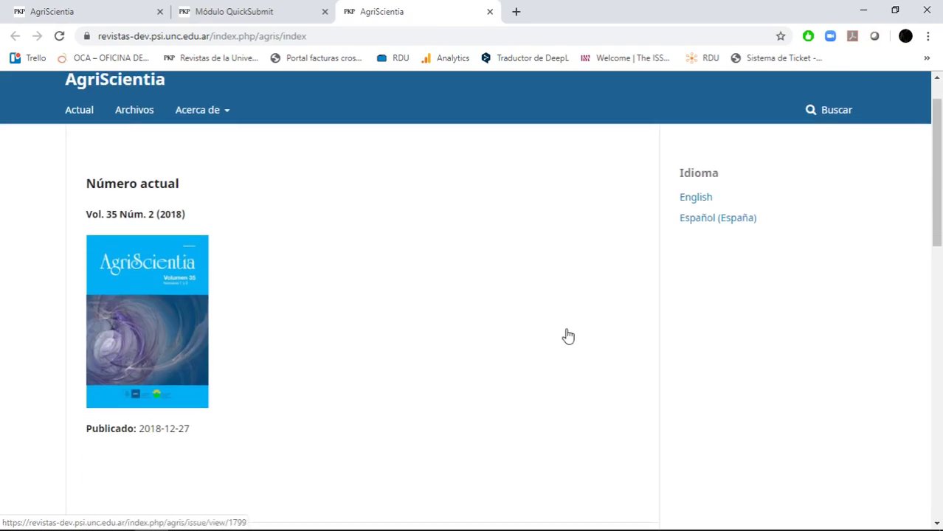
scroll(443, 317, "down", 5)
left_click(336, 350)
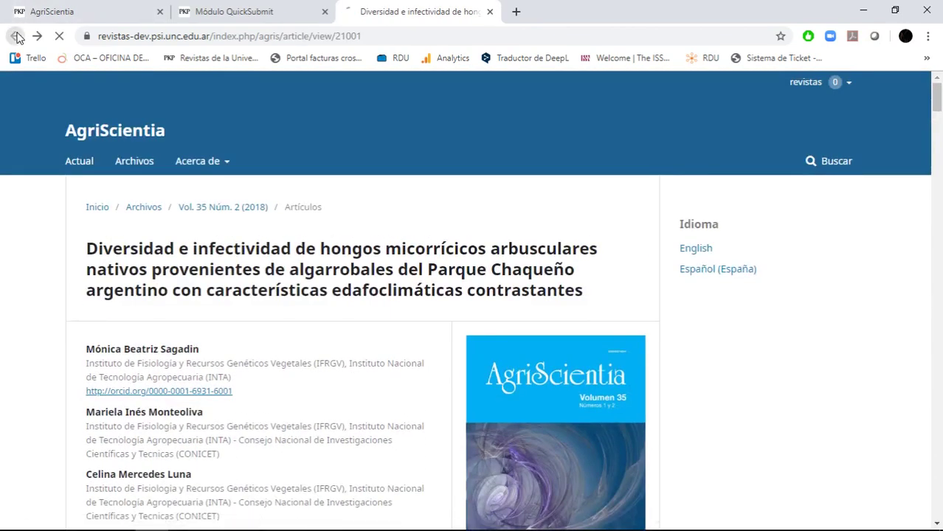
left_click(16, 37)
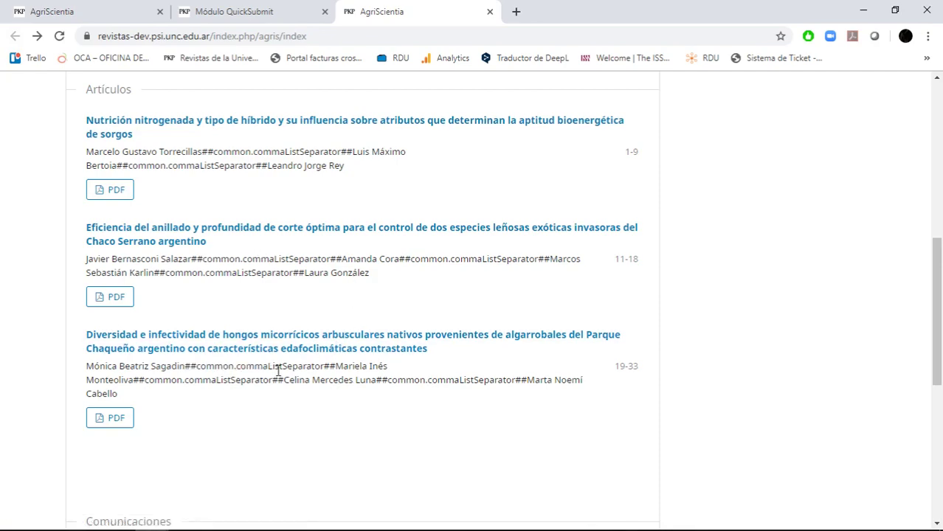
left_click_drag(278, 373, 320, 367)
left_click(340, 338)
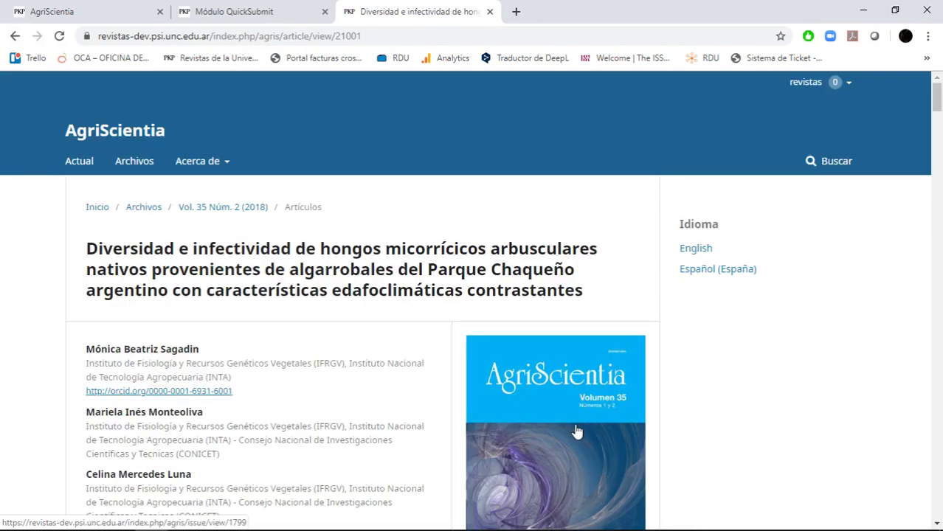
- Examine the published article's authors, DOI, keywords, abstract and supplementary file links
scroll(578, 432, "down", 5)
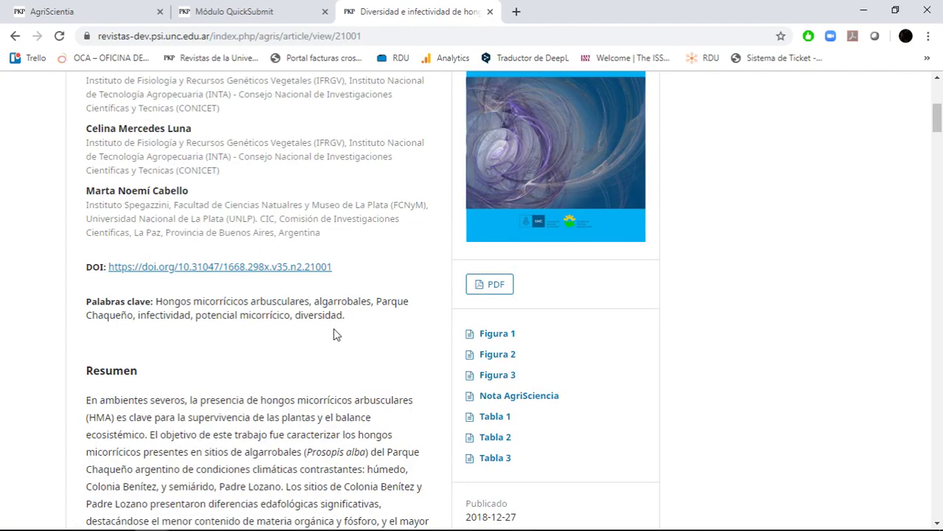
scroll(331, 332, "down", 5)
scroll(496, 345, "up", 2)
scroll(496, 345, "up", 2)
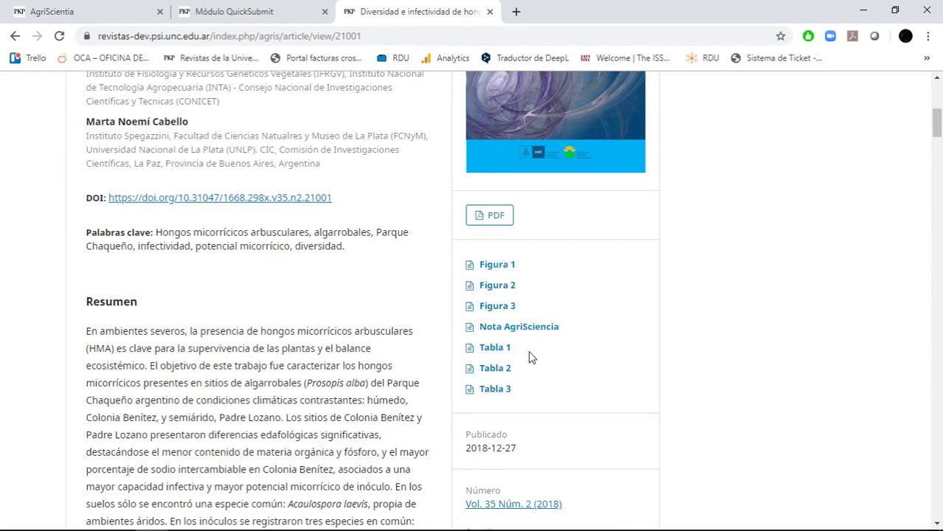
scroll(529, 357, "down", 5)
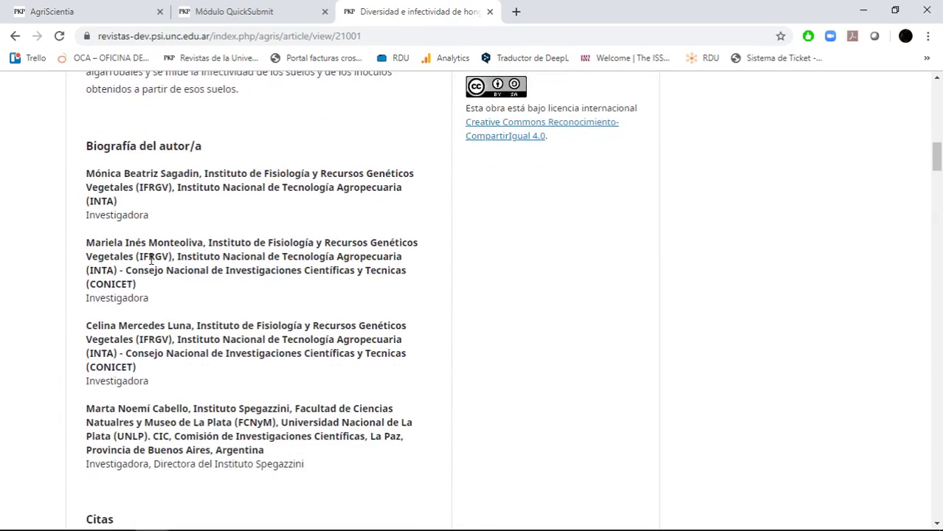
- Examine the author biographies and the Citas list on the published article page, from its first reference onward
left_click_drag(151, 299, 152, 324)
scroll(145, 280, "down", 4)
scroll(158, 310, "up", 1)
scroll(158, 311, "down", 1)
left_click(157, 330)
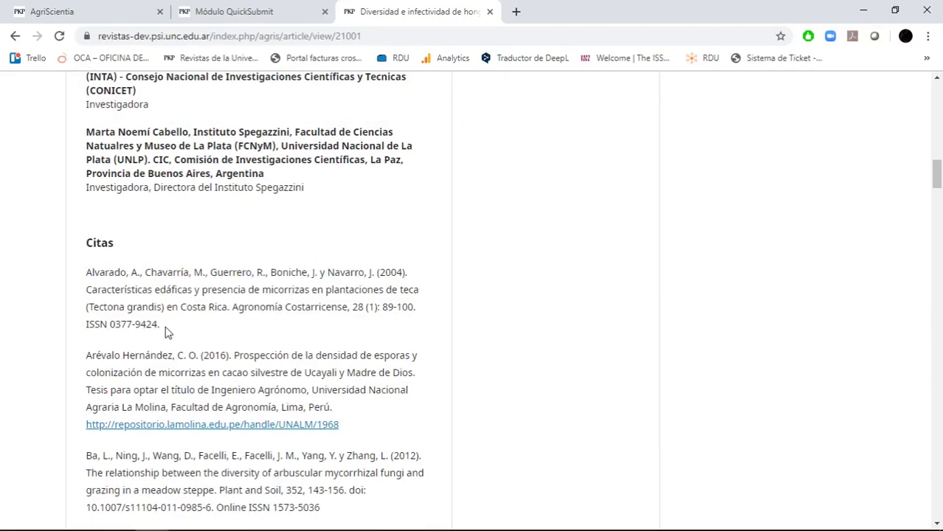
scroll(314, 354, "down", 5)
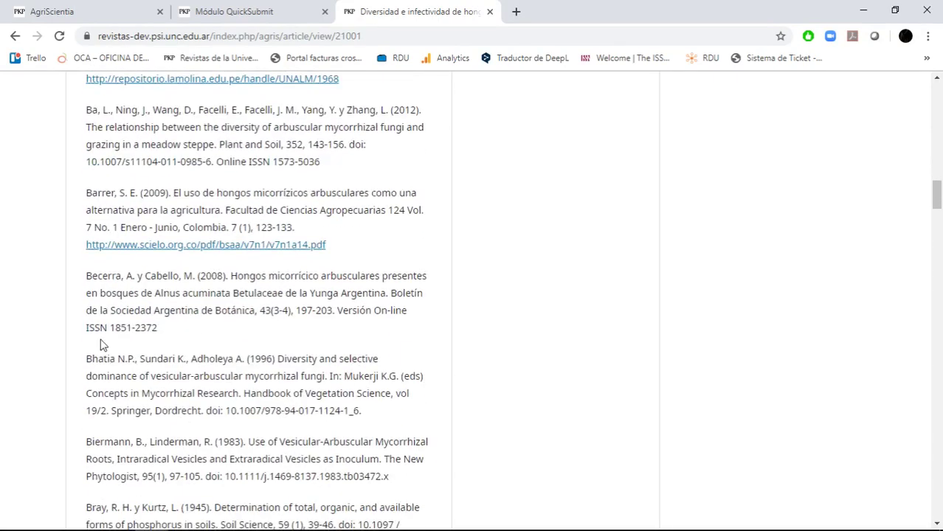
scroll(127, 357, "down", 10)
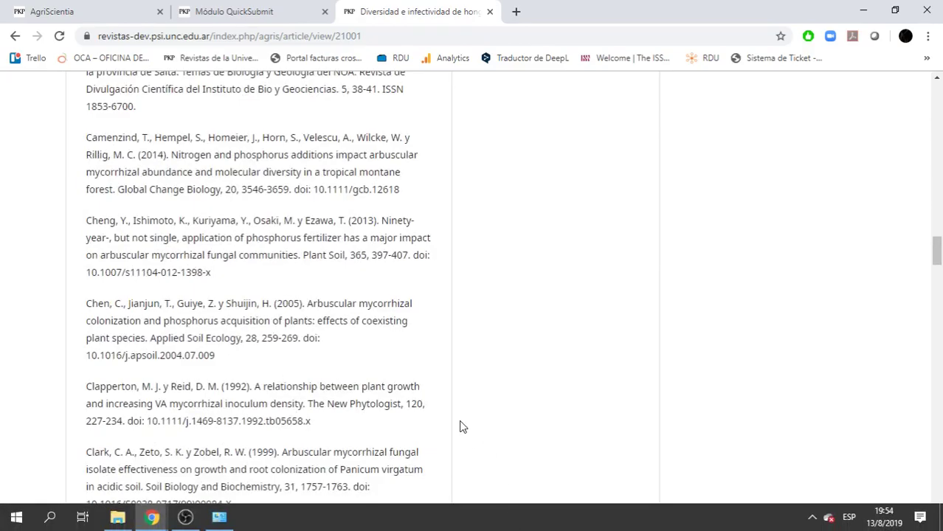
scroll(459, 425, "down", 5)
scroll(476, 367, "down", 5)
left_click_drag(936, 302, 937, 137)
left_click_drag(579, 448, 470, 340)
left_click(539, 357)
scroll(539, 355, "up", 10)
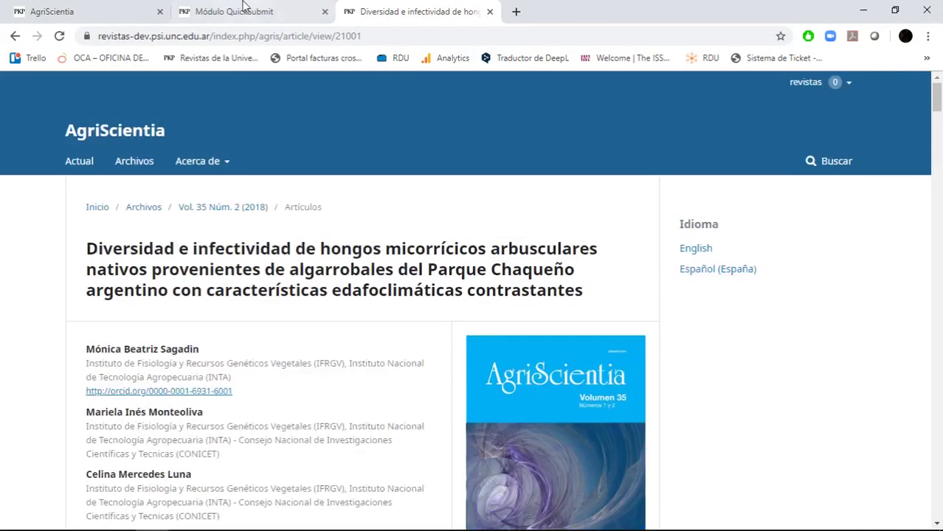
- Return to the QuickSubmit form and review it through the galleys and the publication status options
left_click(247, 11)
scroll(354, 296, "up", 2)
scroll(351, 335, "up", 2)
scroll(360, 341, "down", 10)
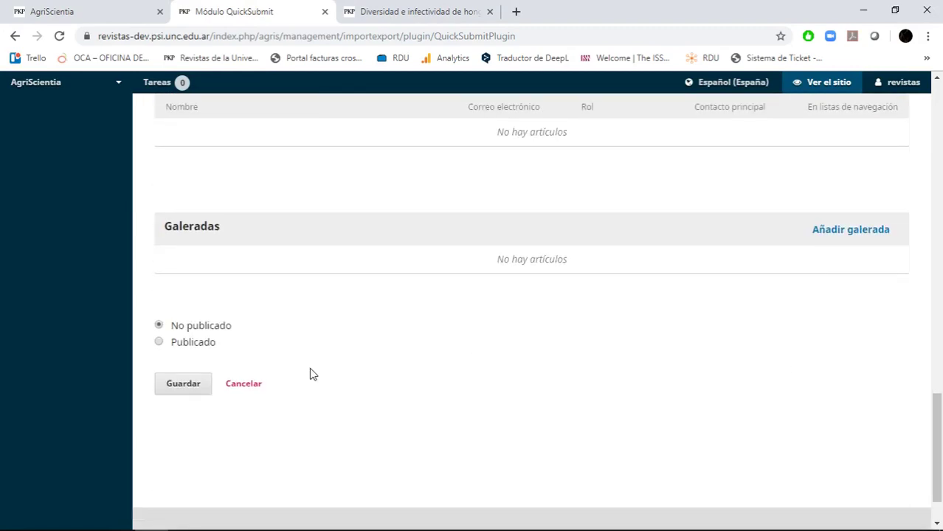
scroll(310, 374, "up", 15)
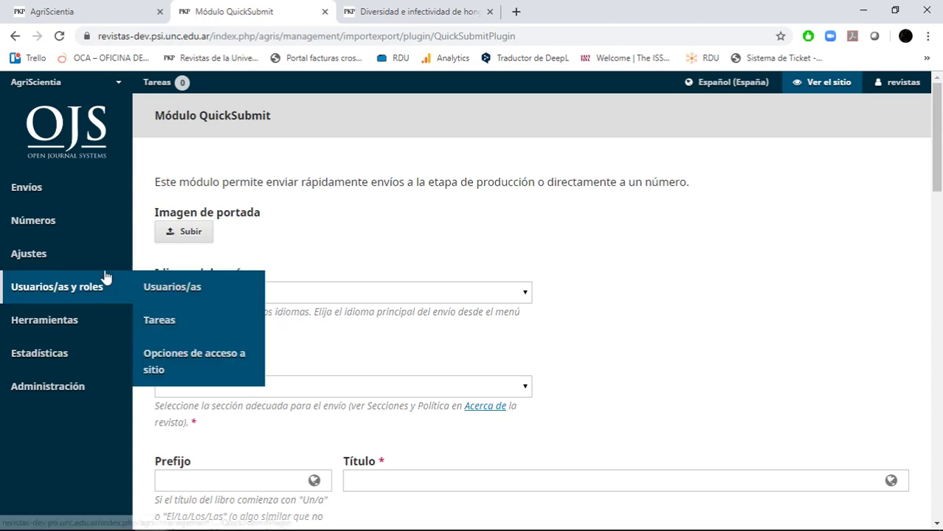
- Open the journal settings (Configuración de la revista) and activate the Spanish Equipo editorial field for editing
mouse_move(111, 254)
left_click(159, 256)
left_click(524, 154)
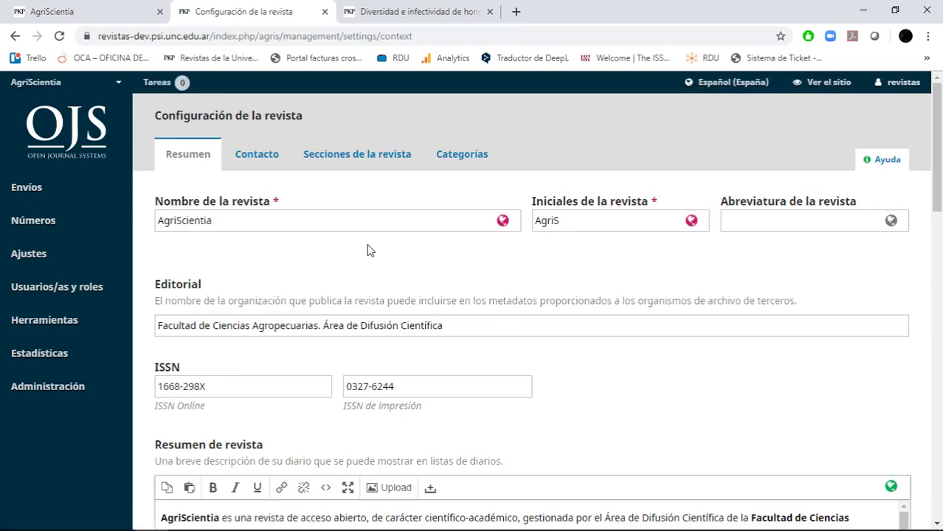
mouse_move(96, 267)
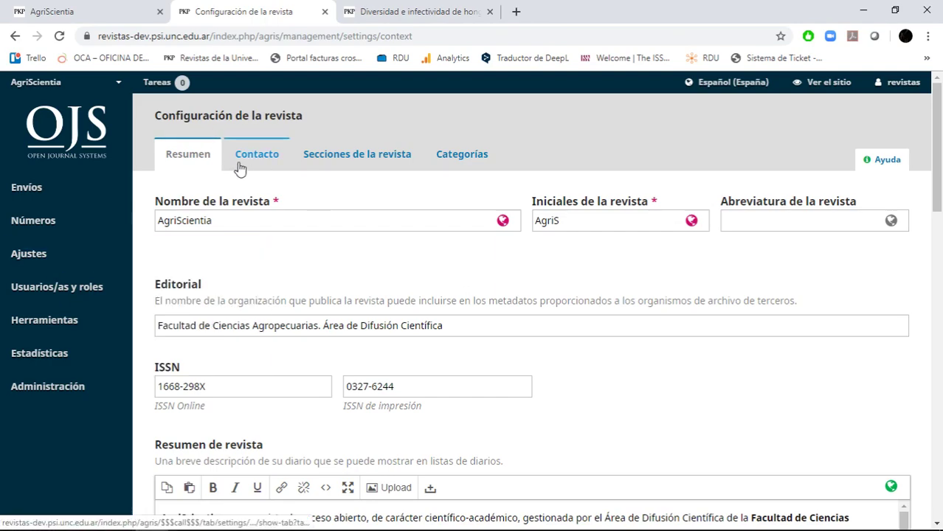
scroll(502, 256, "down", 1)
scroll(501, 256, "down", 8)
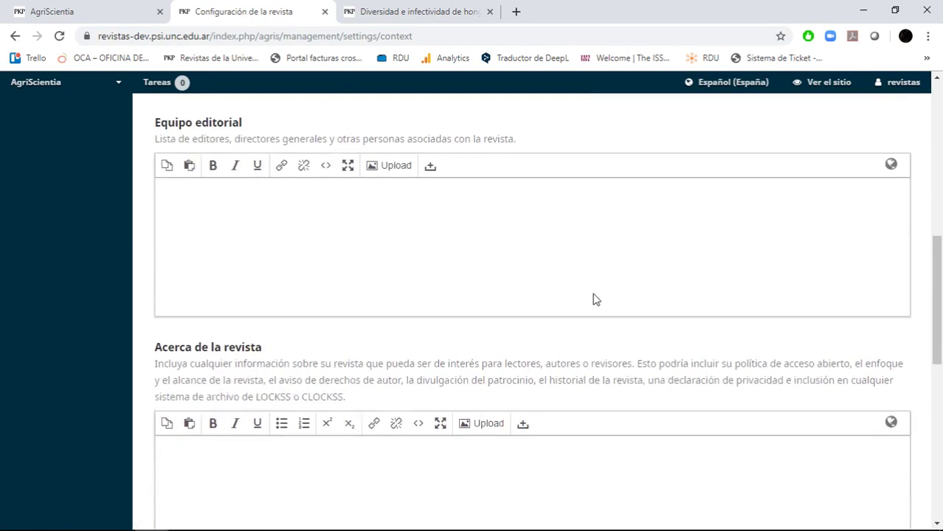
scroll(596, 295, "up", 3)
left_click(452, 343)
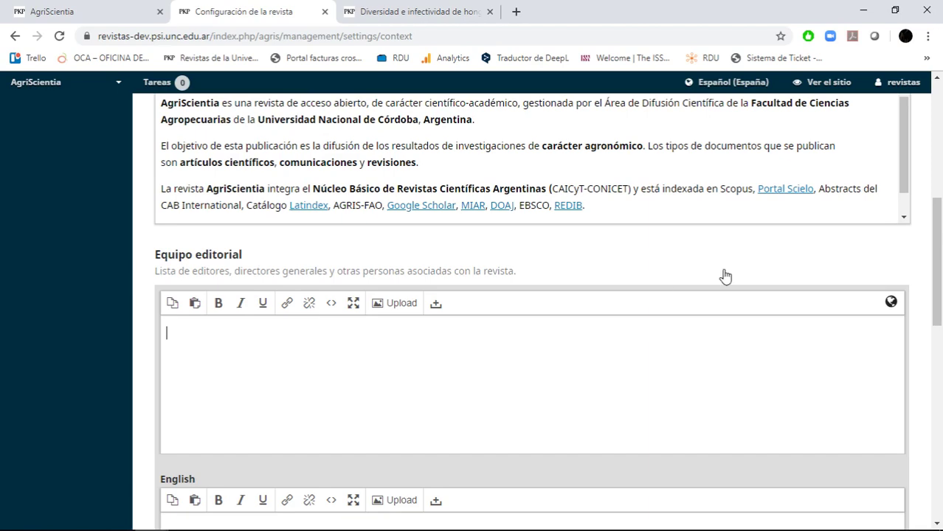
scroll(724, 276, "up", 6)
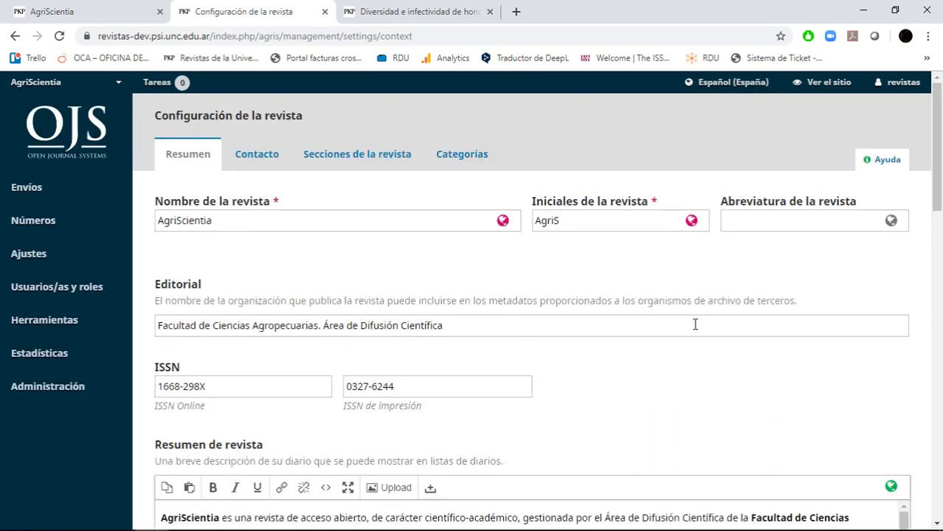
scroll(384, 277, "down", 7)
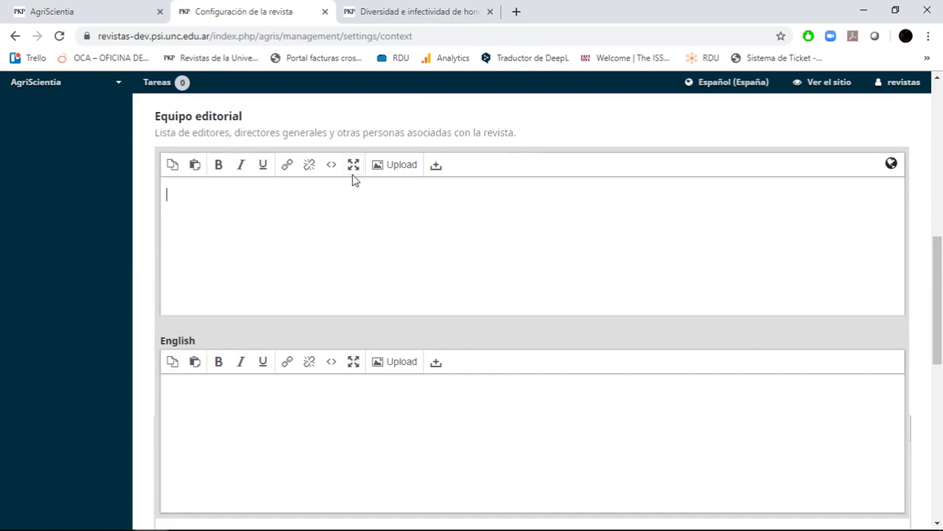
- Open the Equipo editorial page on the live AgriScientia site through its Acerca de page
key("ctrl+1")
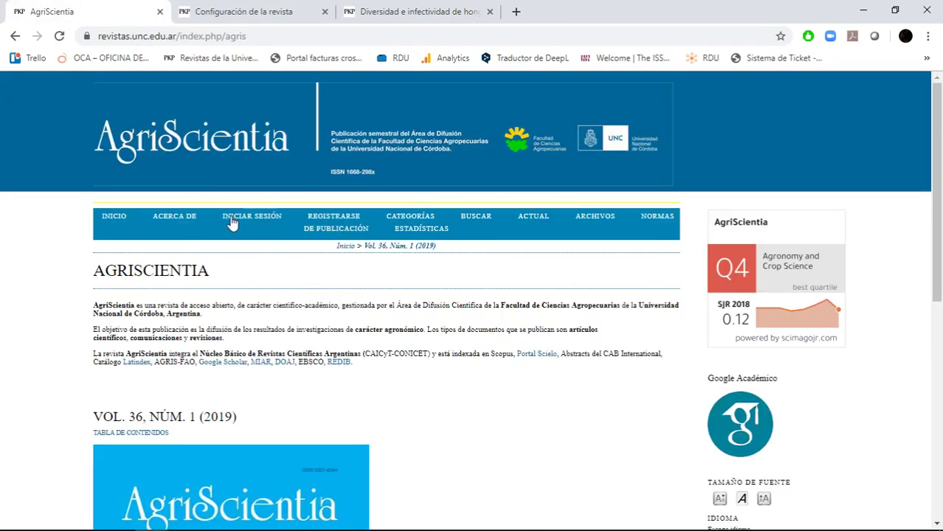
middle_click(190, 218)
left_click(269, 9)
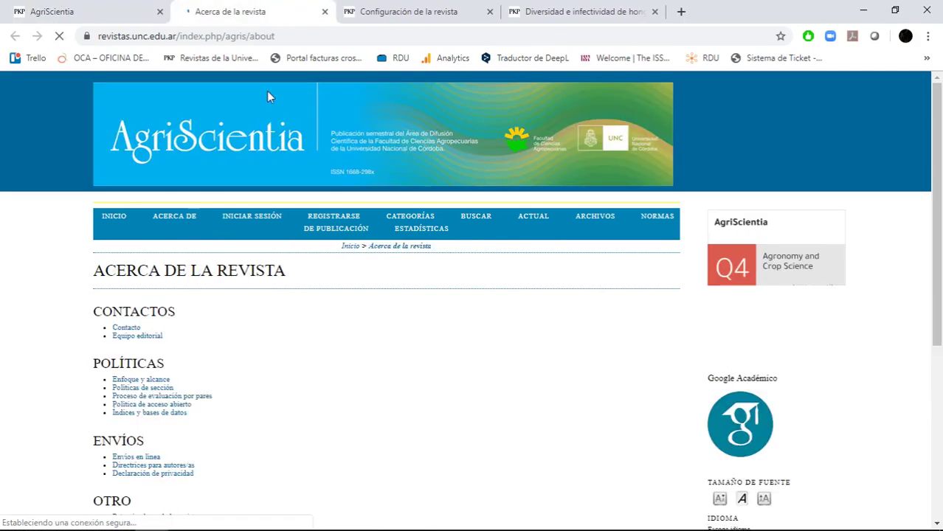
left_click(227, 333)
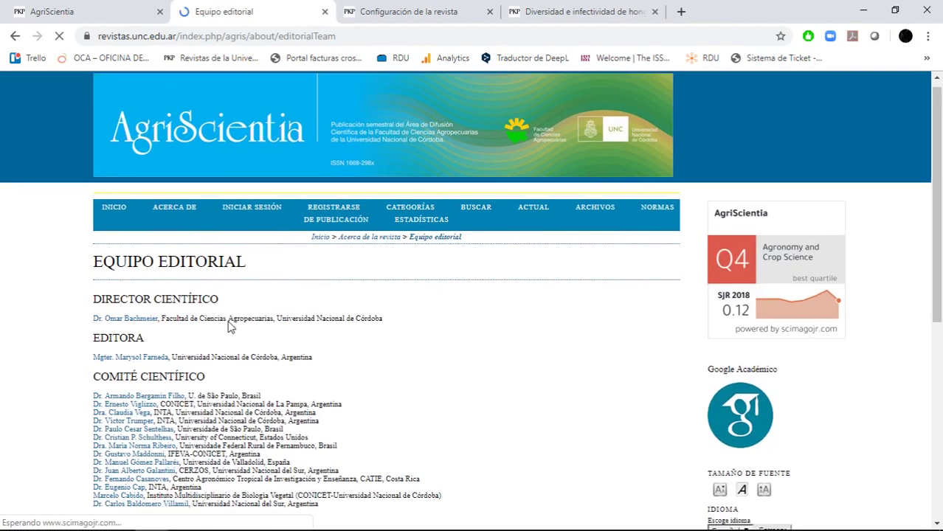
scroll(226, 332, "down", 2)
left_click_drag(93, 169, 329, 374)
scroll(231, 290, "down", 2)
left_click(327, 373)
scroll(327, 373, "up", 4)
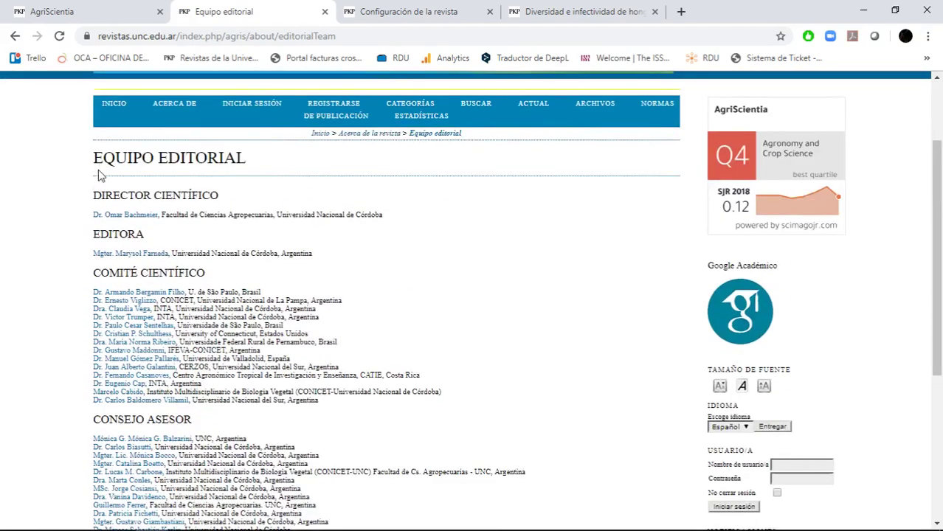
- Copy the editorial team list from Director Científico through Corrección de Idiomas and paste it into the Spanish Equipo editorial field
left_click_drag(94, 190, 337, 369)
scroll(181, 214, "down", 4)
right_click(298, 215)
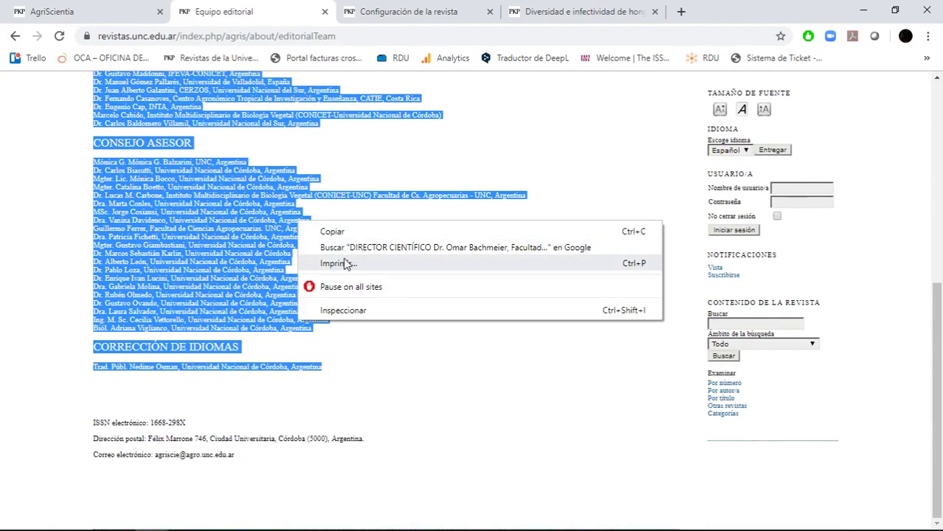
left_click(340, 230)
left_click(369, 12)
right_click(263, 272)
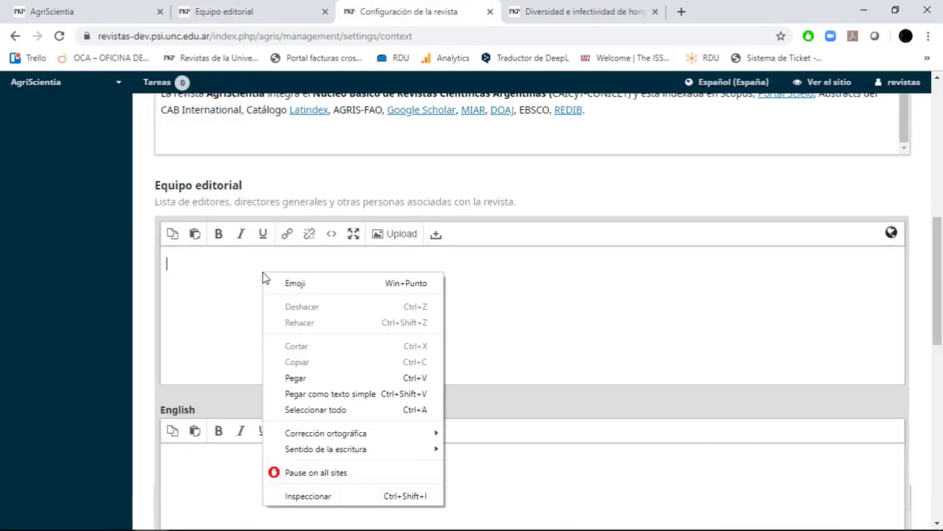
left_click(310, 377)
scroll(374, 346, "up", 10)
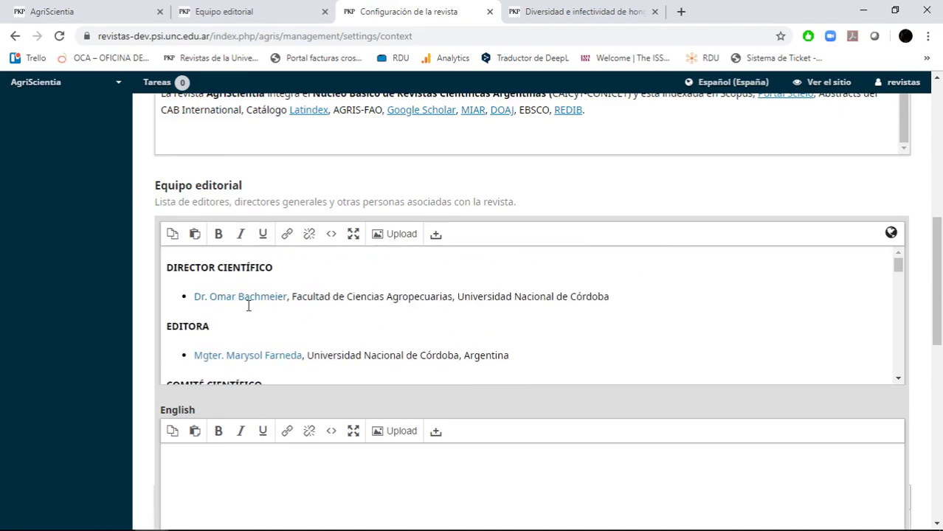
- Inspect the address of the scientific director's biography pop-up on the live site, and return to the journal settings
left_click(301, 5)
left_click(193, 242)
scroll(211, 216, "up", 4)
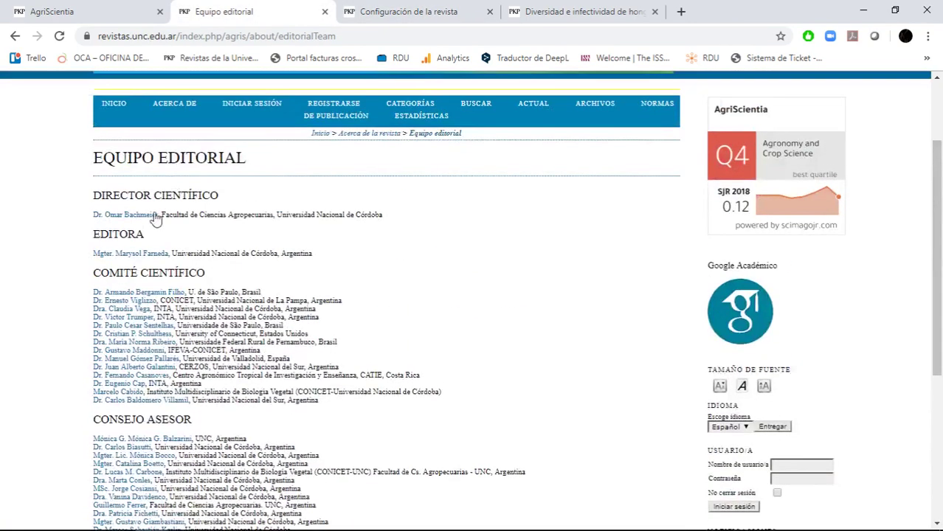
left_click(120, 213)
left_click_drag(219, 98, 409, 105)
left_click(416, 101)
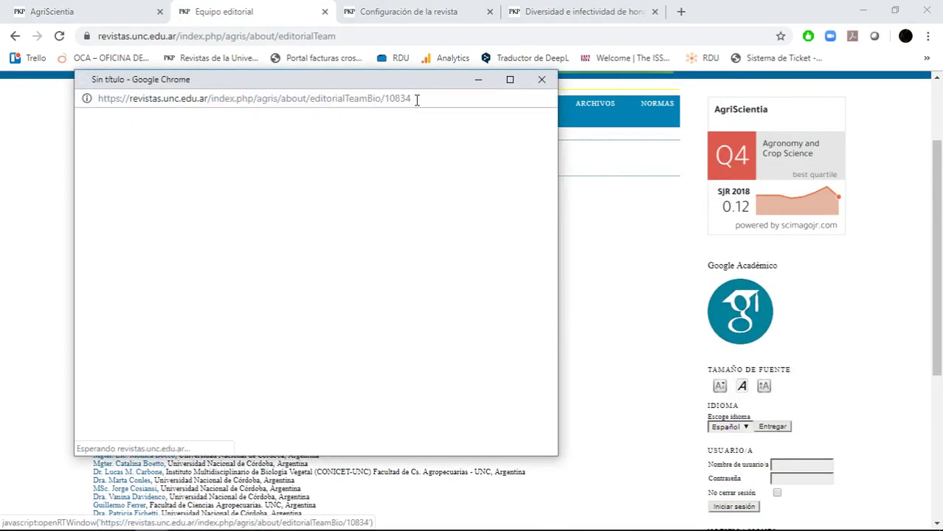
left_click(537, 78)
left_click(405, 11)
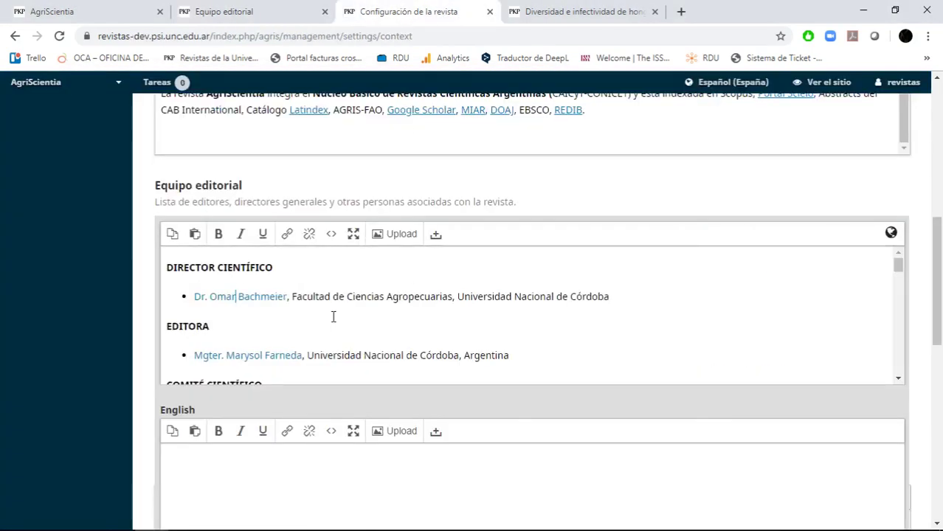
- Check the pasted editorial team list through its last entry and save the journal settings
left_click(269, 297)
scroll(394, 332, "down", 10)
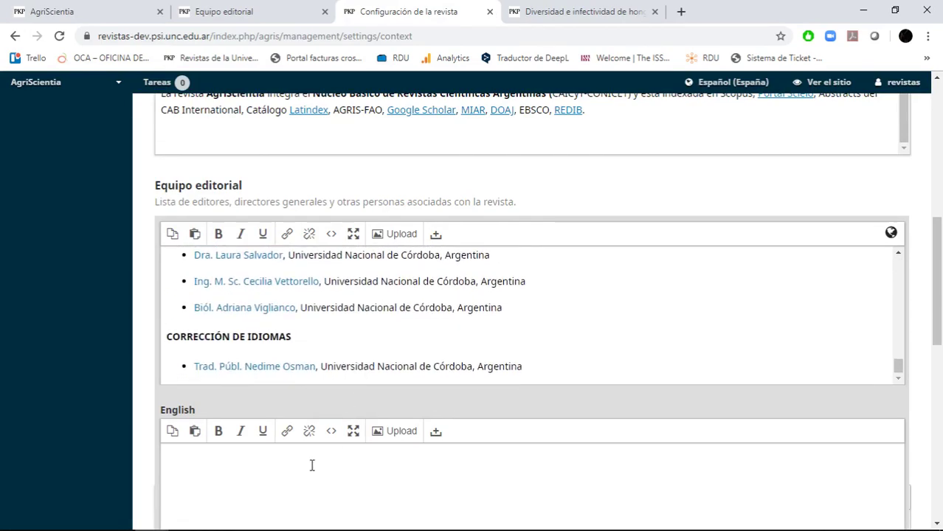
scroll(311, 464, "down", 6)
left_click(183, 405)
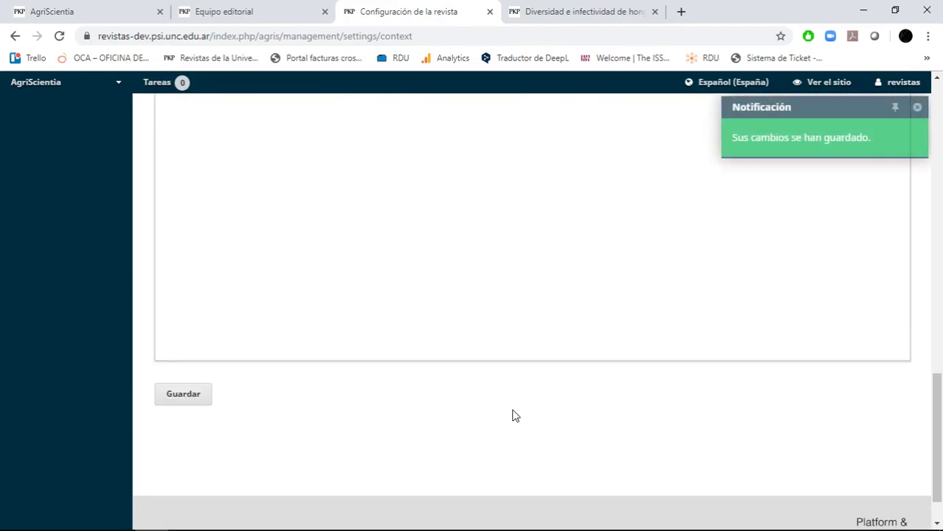
- Open the Equipo editorial page on the public development site to check the published editorial team list
scroll(760, 221, "up", 4)
scroll(760, 222, "up", 4)
left_click(825, 83)
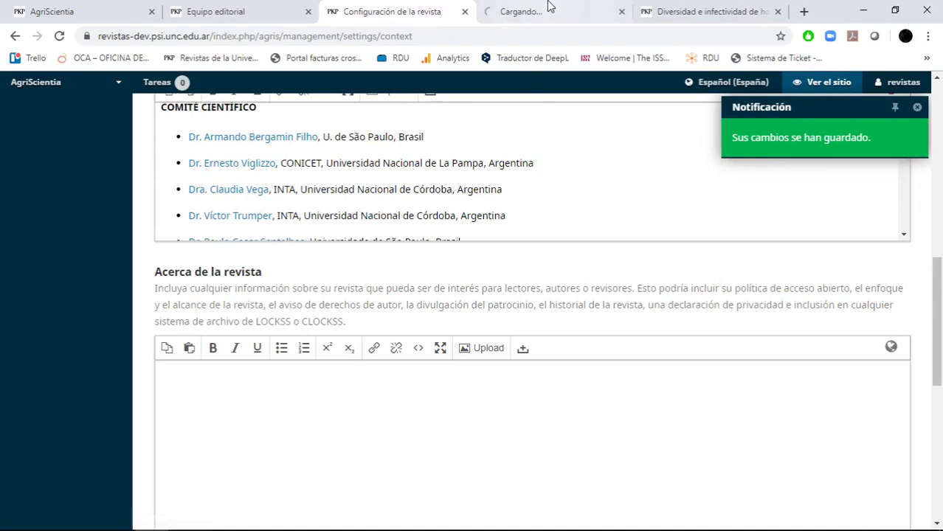
mouse_move(228, 164)
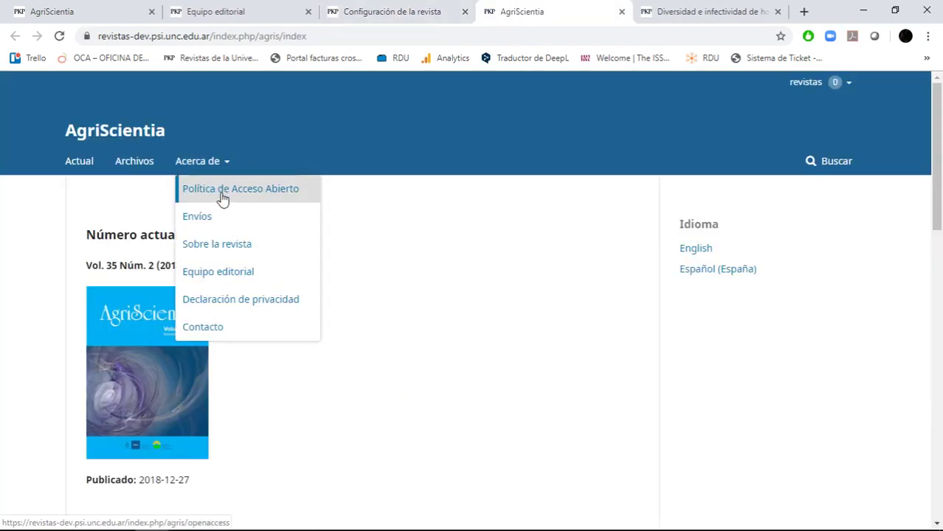
left_click(225, 280)
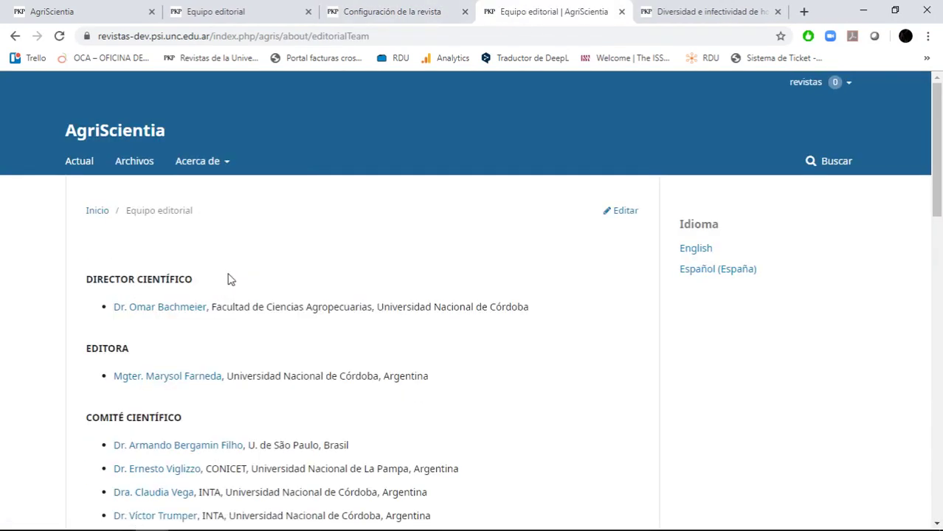
- Review the published editorial team page from the Director Científico entry through the Corrección de Idiomas entry
triple_click(164, 309)
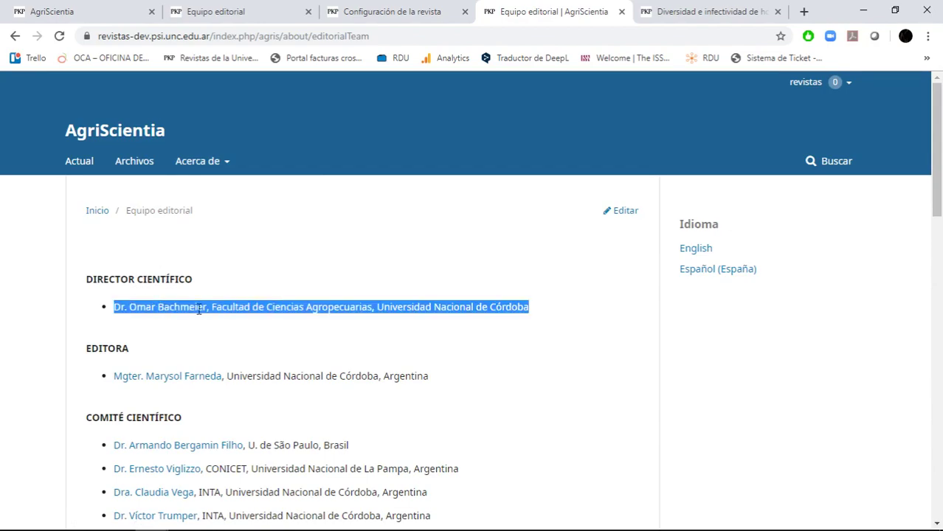
left_click_drag(211, 308, 88, 310)
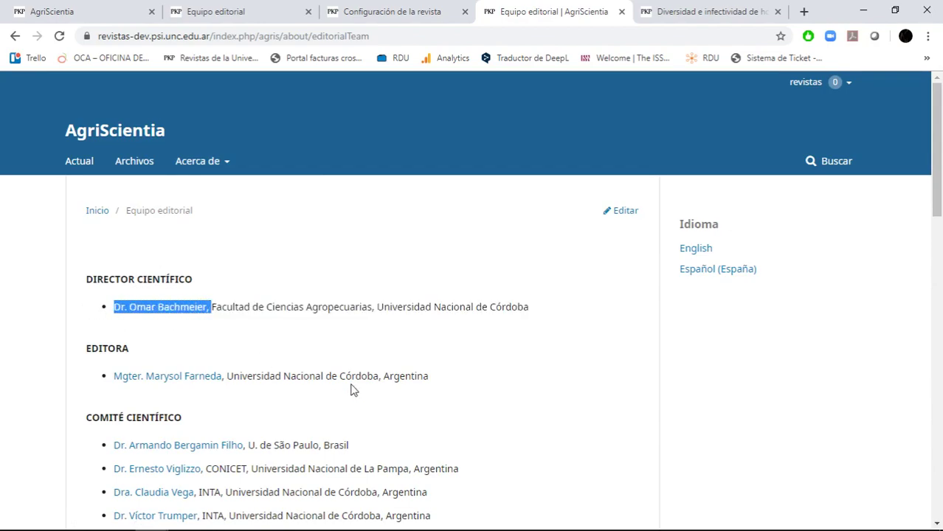
scroll(351, 387, "down", 15)
scroll(351, 384, "up", 1)
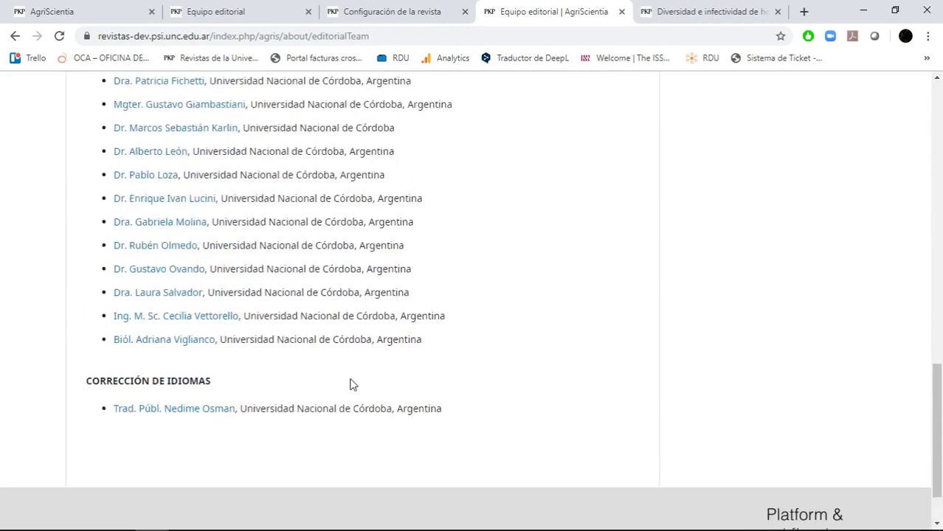
- Return to the journal settings and remove the hyperlink from the scientific director's name in the Spanish Equipo editorial field
left_click(409, 11)
scroll(326, 218, "up", 3)
scroll(227, 424, "up", 3)
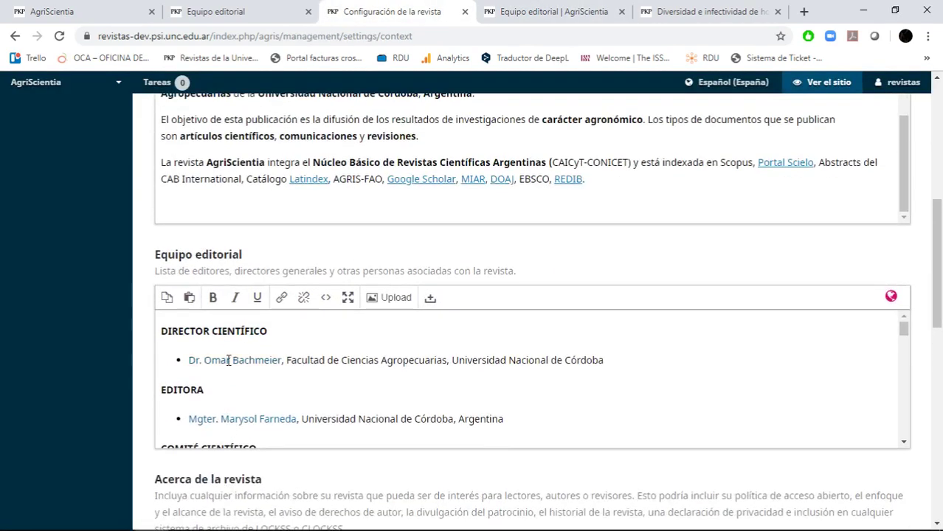
left_click(229, 363)
left_click(310, 304)
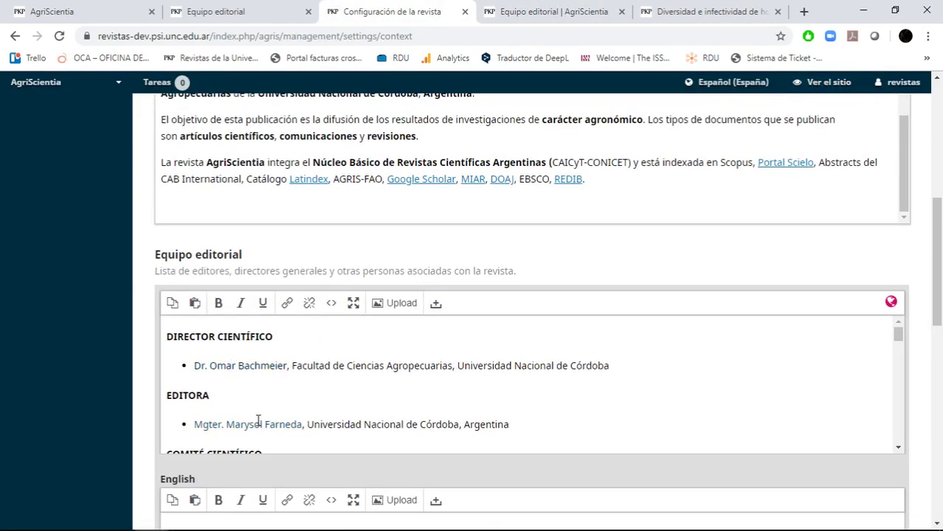
- Remove the hyperlink from the name listed under Editora in the Spanish Equipo editorial field
left_click_drag(254, 425, 260, 424)
left_click(295, 437)
left_click_drag(302, 425, 180, 426)
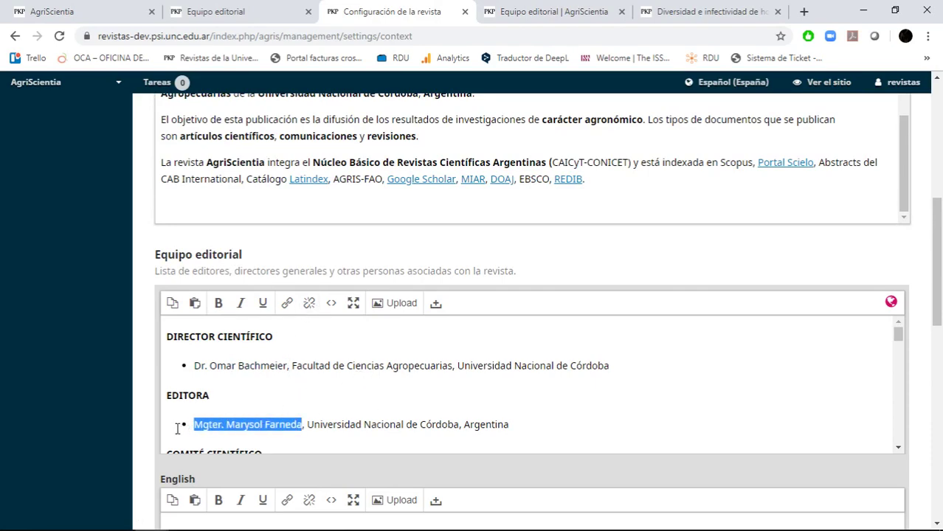
left_click(309, 303)
left_click(377, 367)
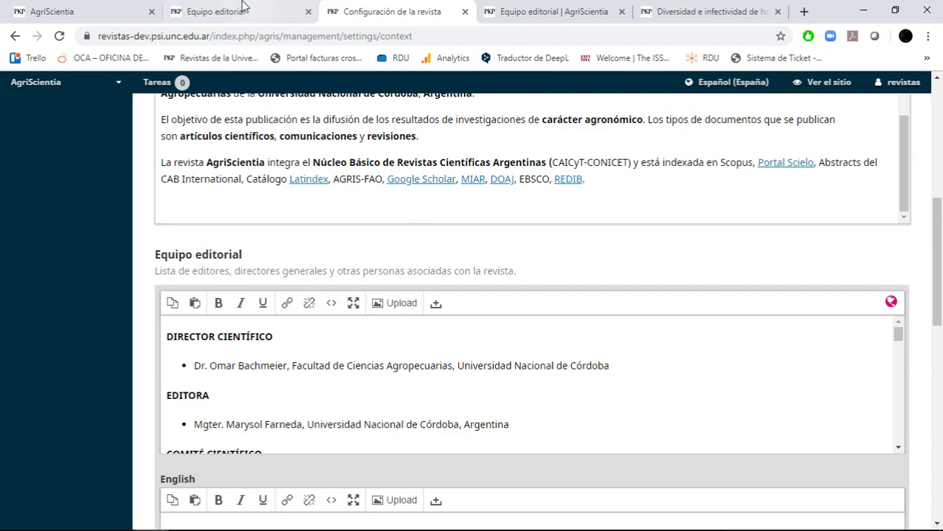
- View the biography pop-up of the person listed under Editora on the live site, close it, and return to the journal settings
left_click(222, 11)
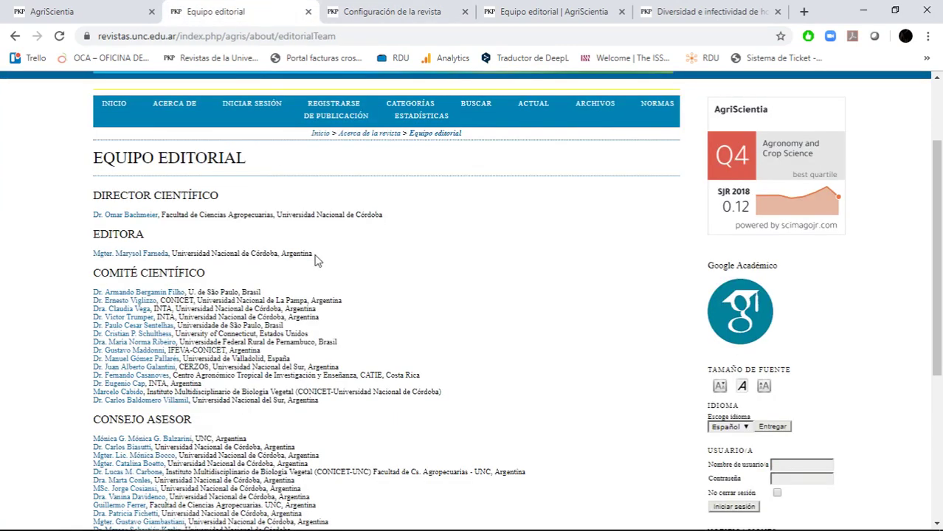
left_click(136, 254)
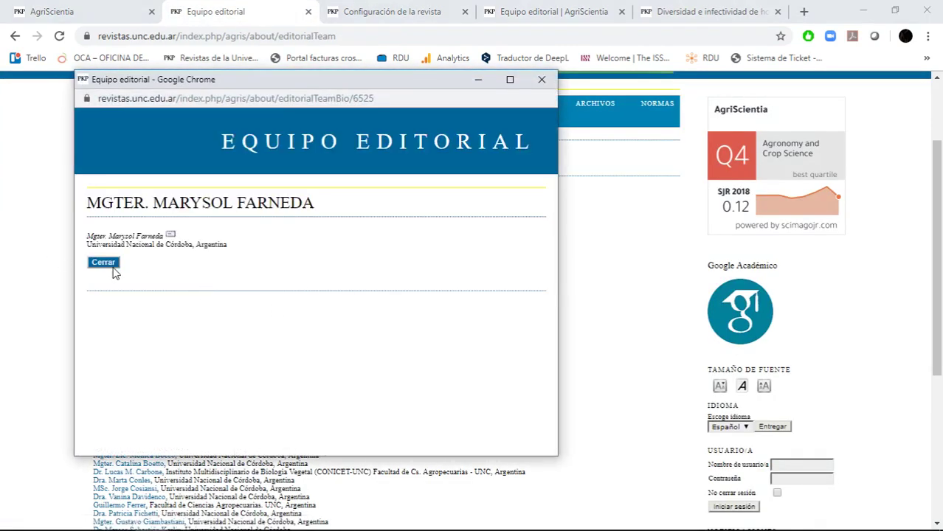
left_click(104, 263)
left_click(392, 11)
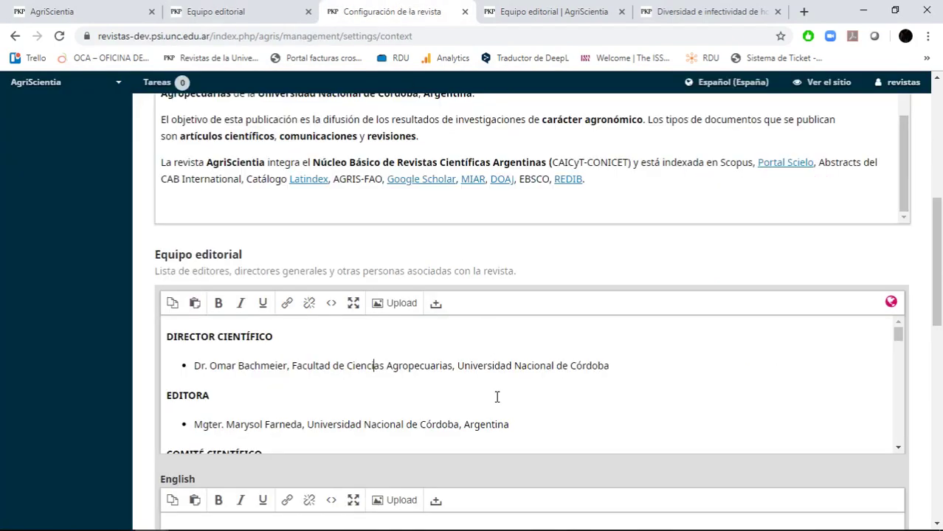
- Open the journal's Contacto settings and review the postal address, main contact and technical support contact details
scroll(497, 397, "down", 2)
scroll(497, 397, "up", 2)
scroll(155, 197, "up", 6)
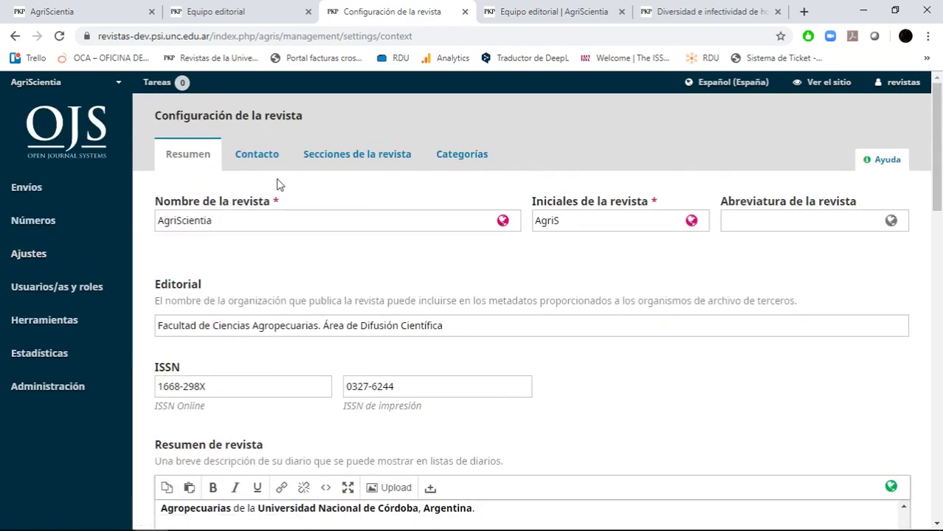
left_click(261, 159)
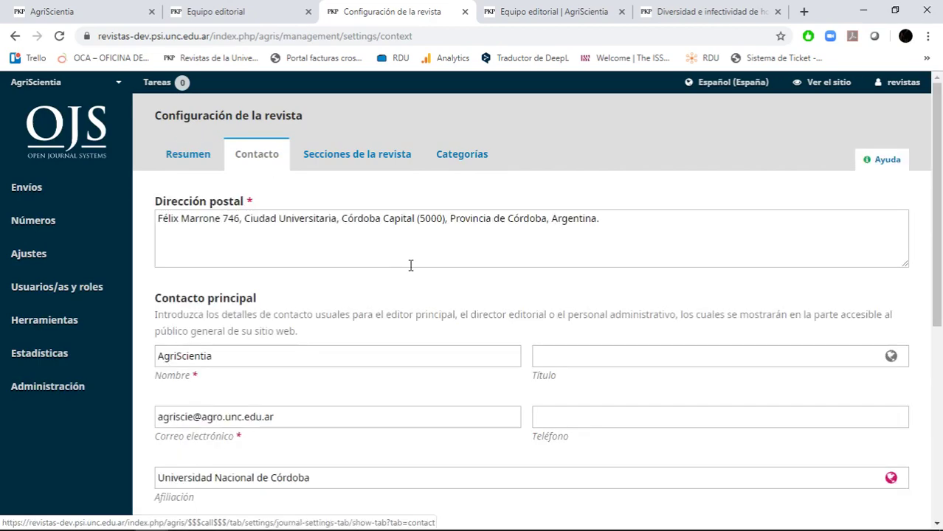
scroll(450, 316, "down", 3)
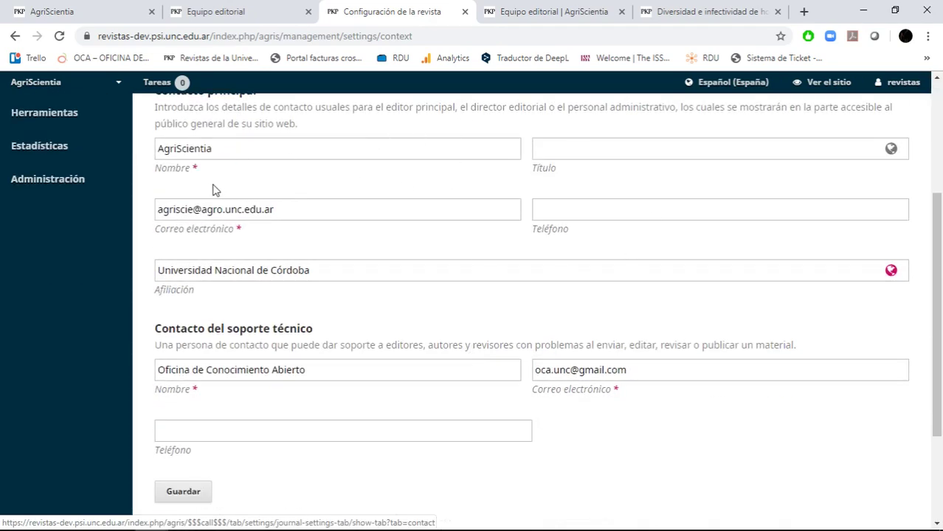
scroll(534, 183, "up", 2)
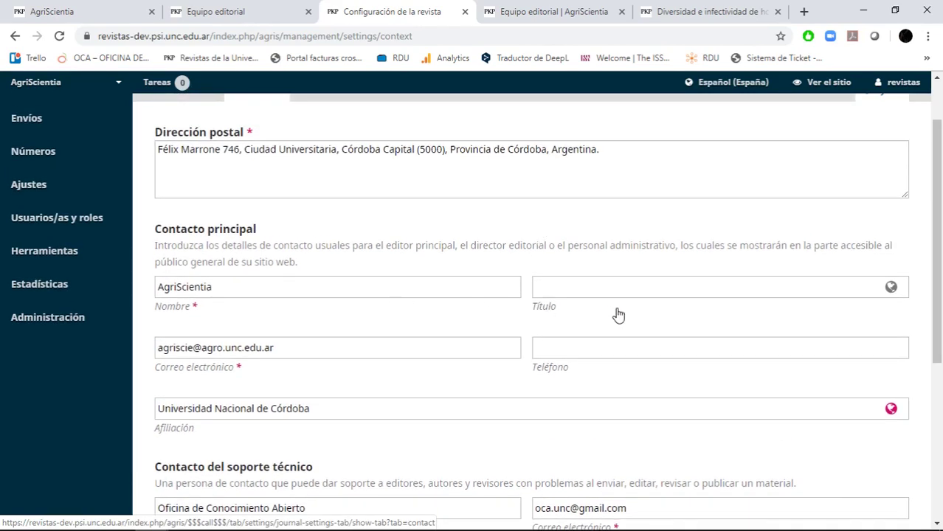
scroll(349, 346, "up", 1)
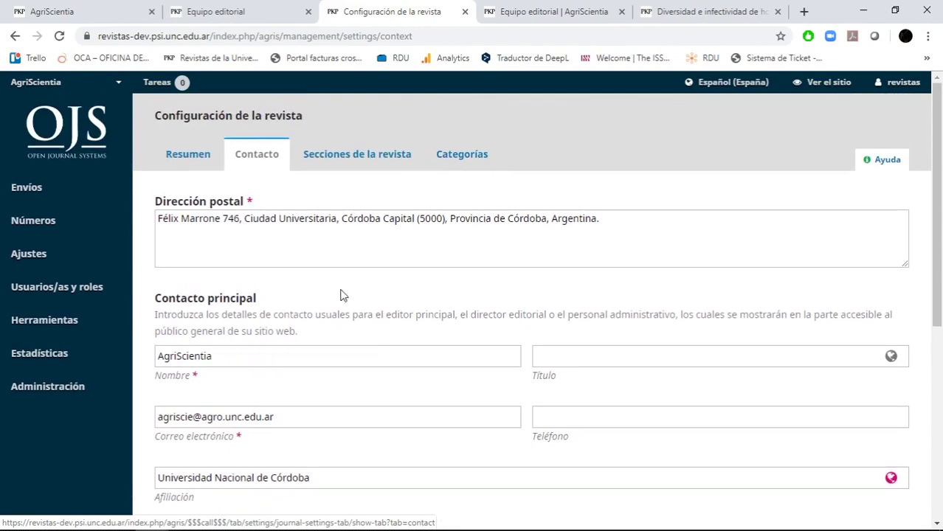
- Open the journal sections list, examine the policy and word count fields of the new section form, and close it without creating a section
left_click(353, 167)
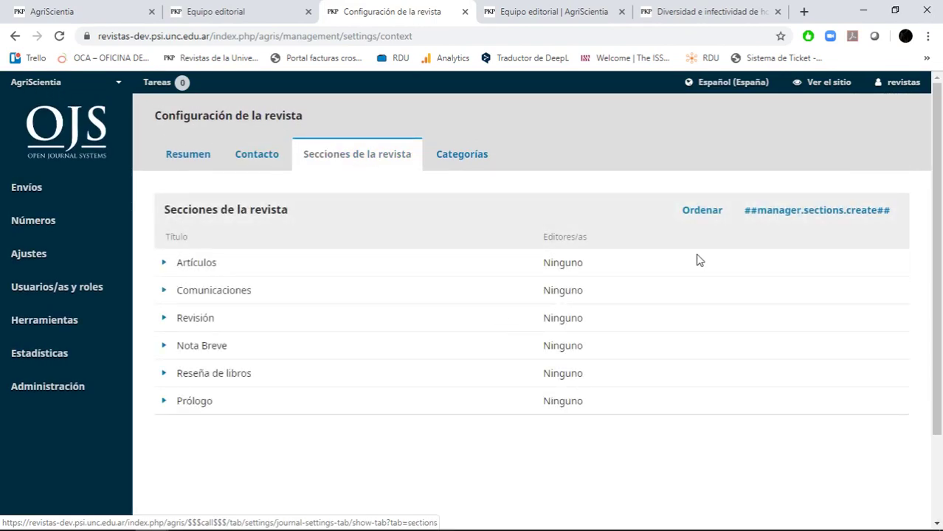
left_click(888, 214)
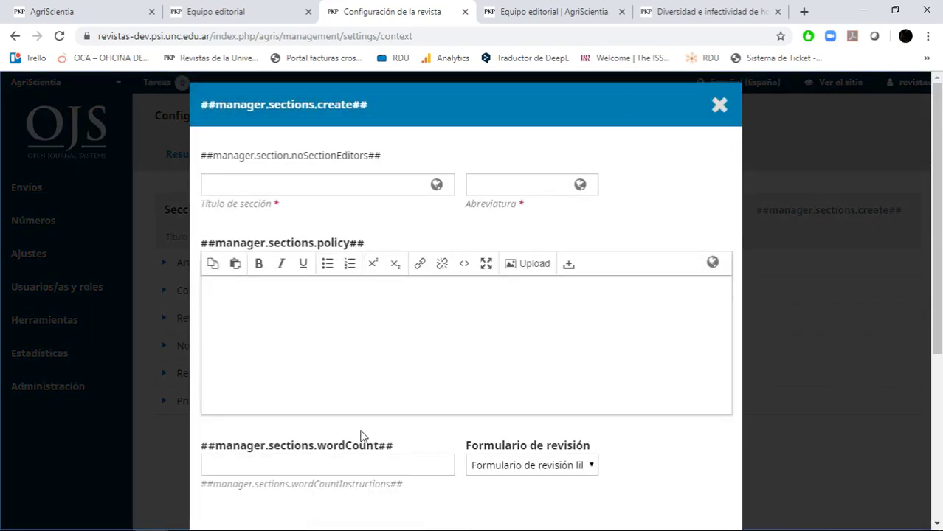
left_click_drag(398, 448, 200, 450)
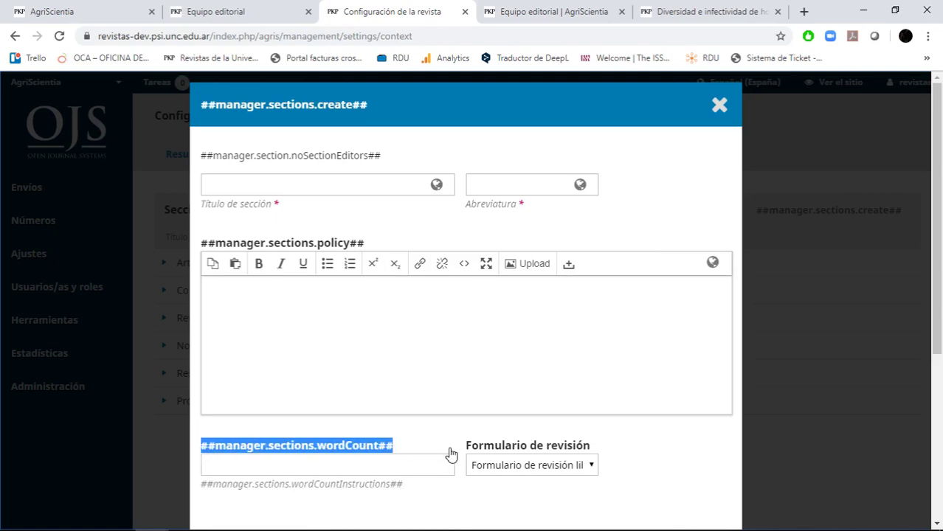
left_click(519, 331)
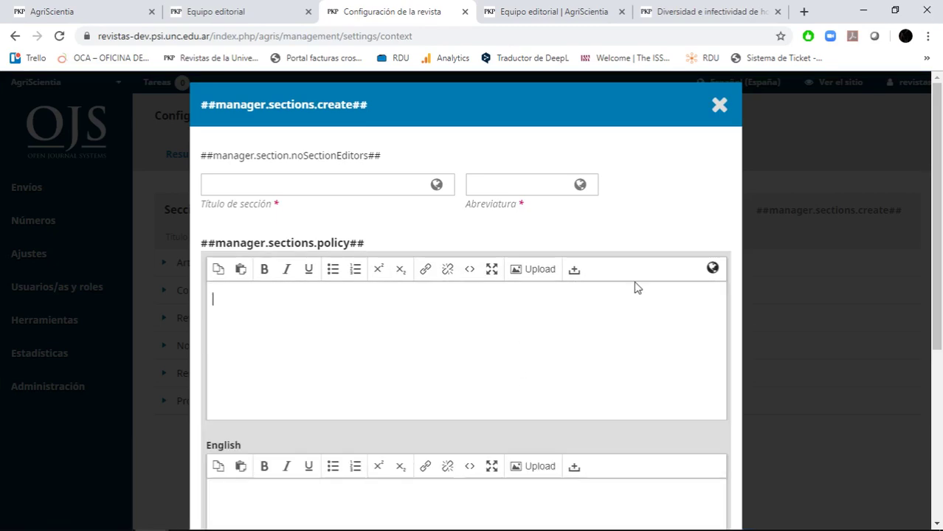
left_click(719, 105)
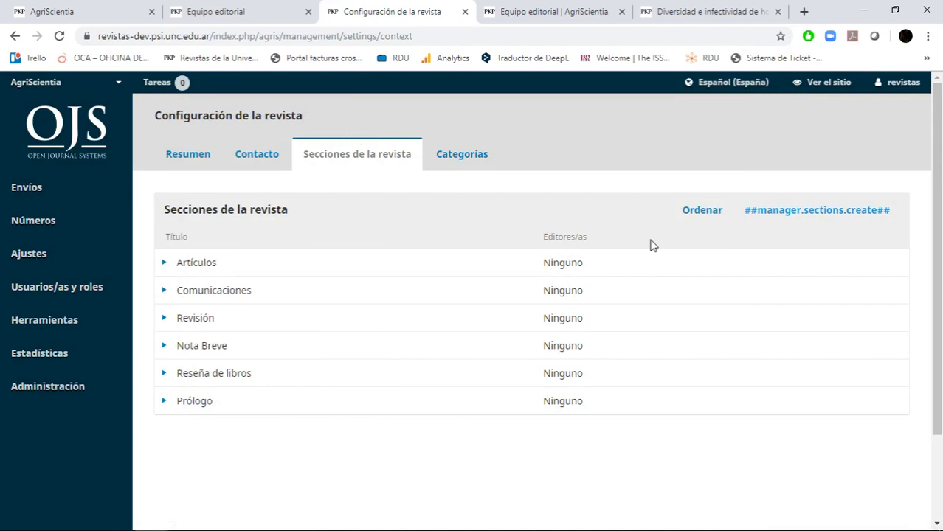
- Open the journal's Categorías settings, view the Añadir categoría form, and close it without adding a category
left_click(460, 166)
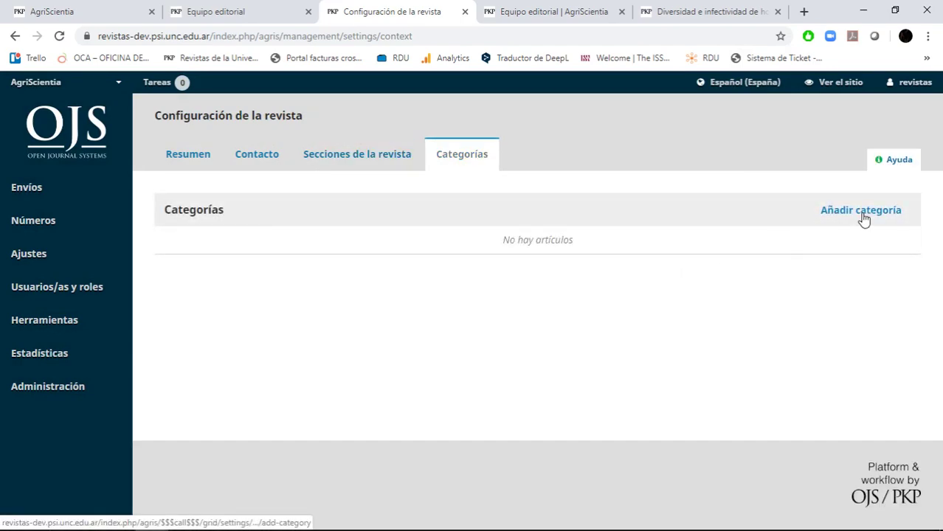
left_click(861, 212)
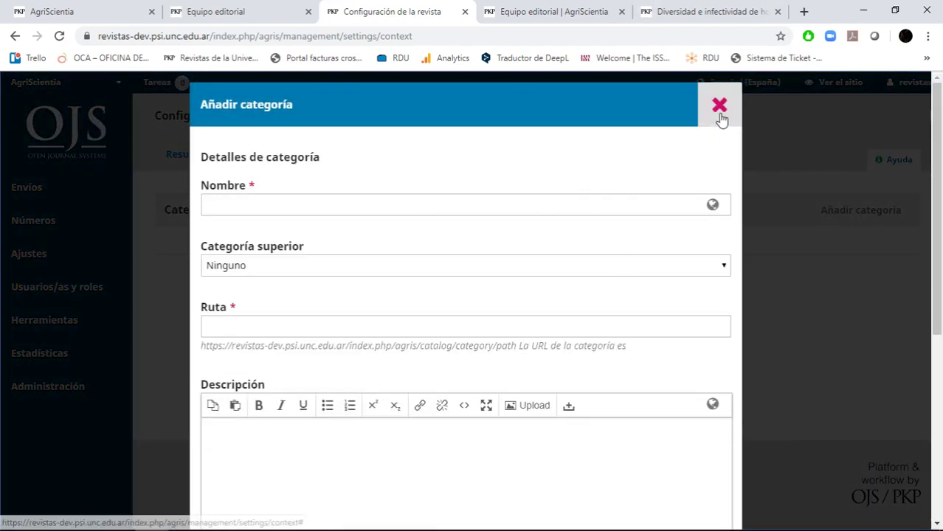
left_click(719, 107)
mouse_move(74, 266)
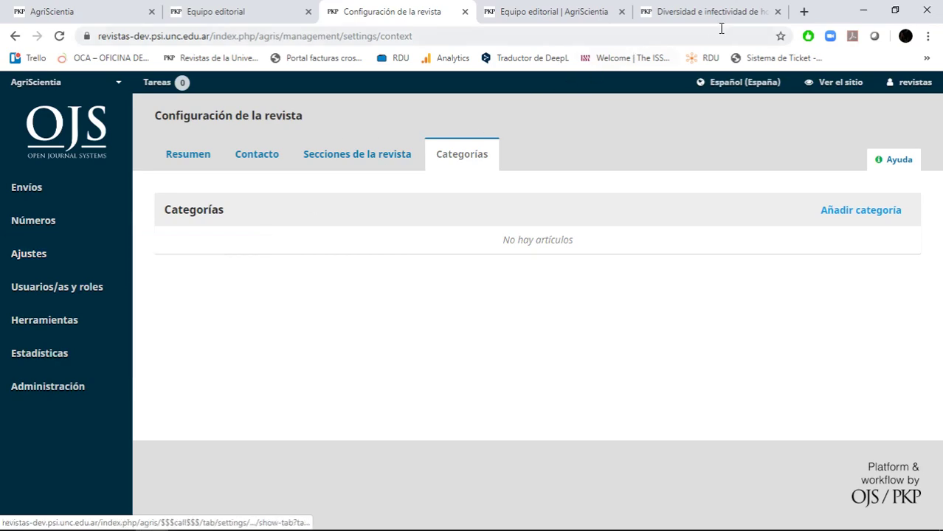
- Open the OCA website in a new browser tab and go to its Material didáctico para editores page
left_click(805, 12)
left_click(85, 61)
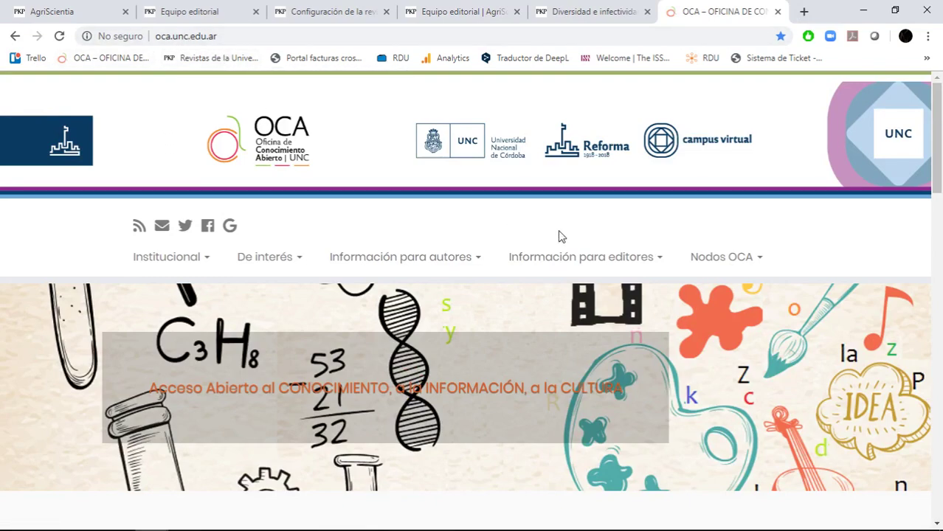
mouse_move(612, 266)
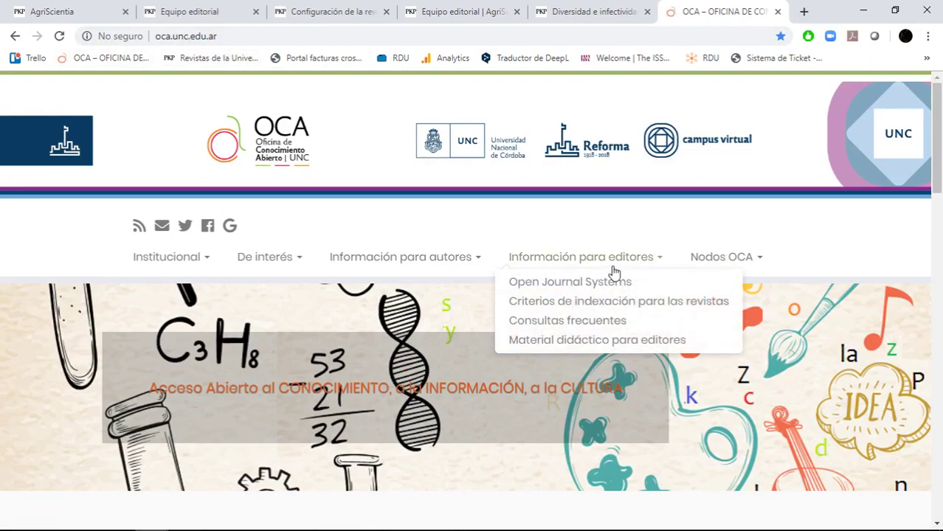
left_click(628, 347)
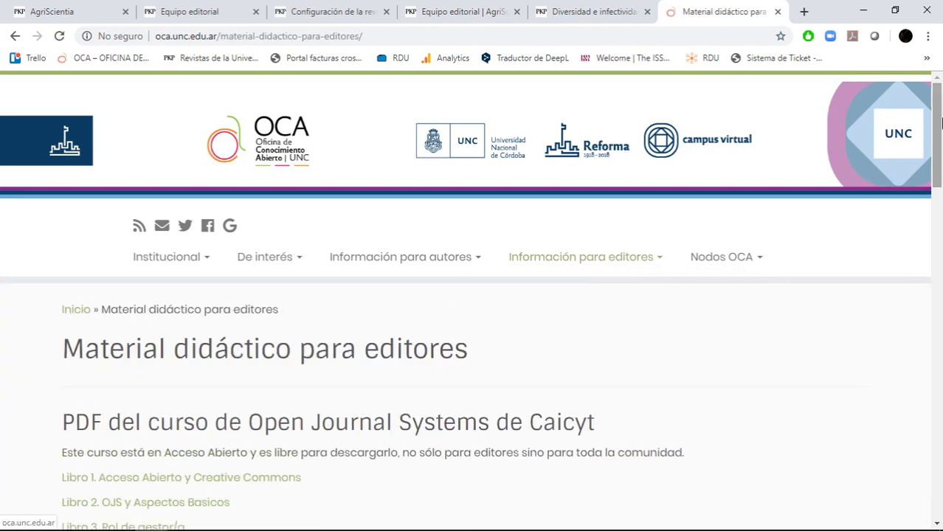
- Find the link to the Vimeo channel with OJS 3.X explanatory videos at the end of the teaching materials page
left_click_drag(937, 122, 941, 352)
scroll(682, 368, "down", 5)
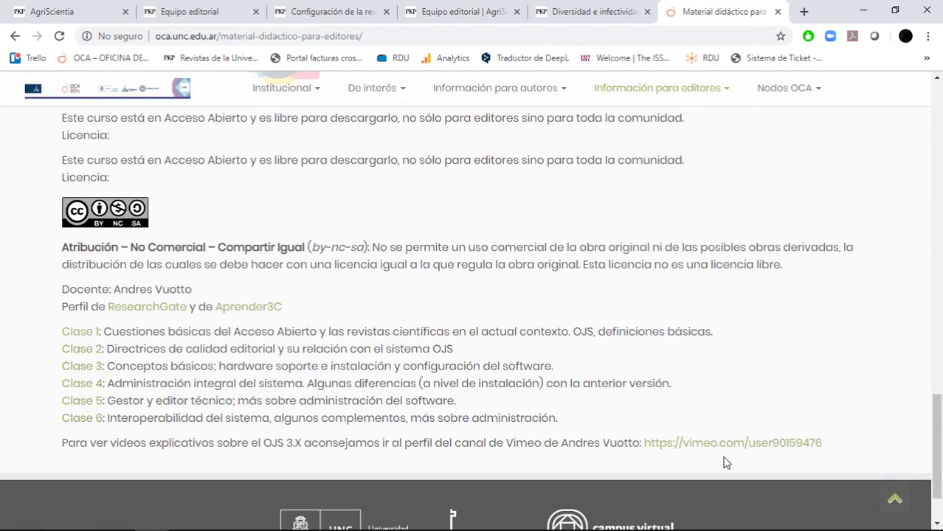
left_click_drag(834, 446, 571, 459)
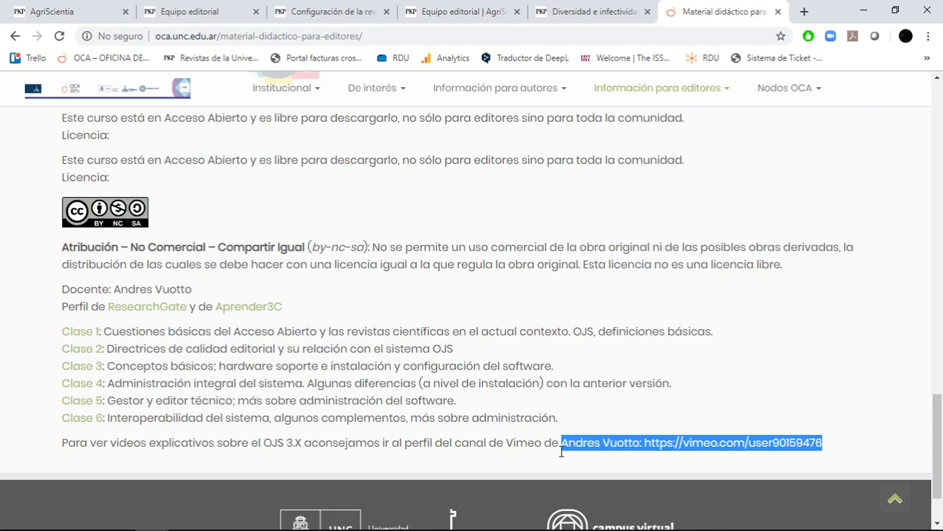
left_click(580, 384)
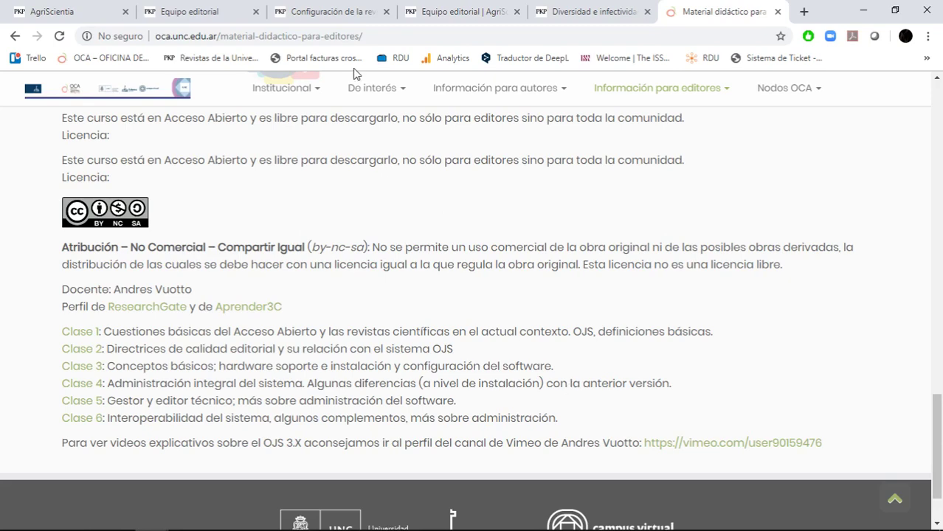
- Return to the journal settings, open the Sitio web settings, and look over the Logo section under Apariencia
left_click(301, 9)
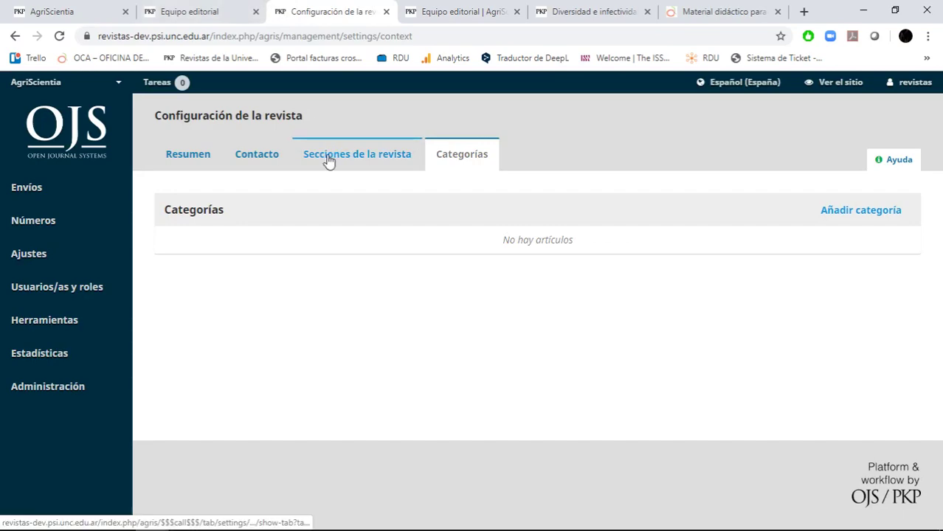
mouse_move(6, 267)
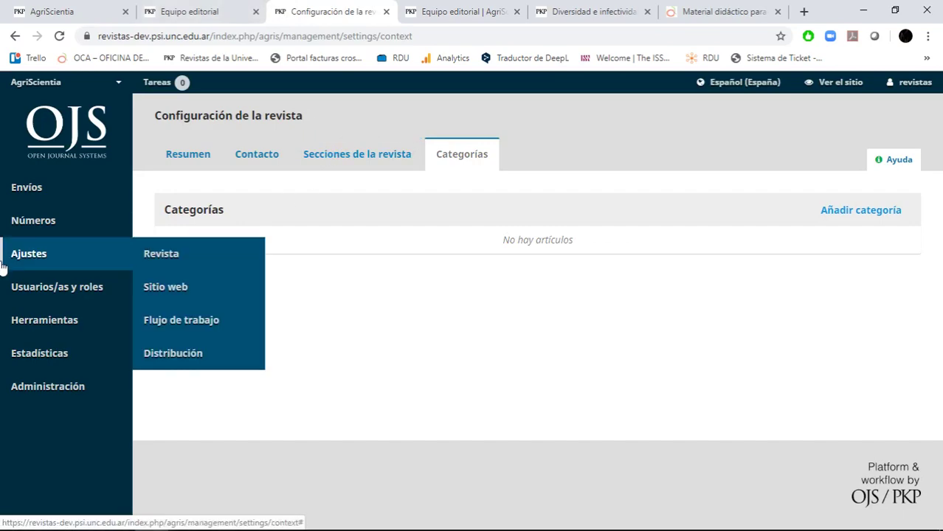
left_click(184, 286)
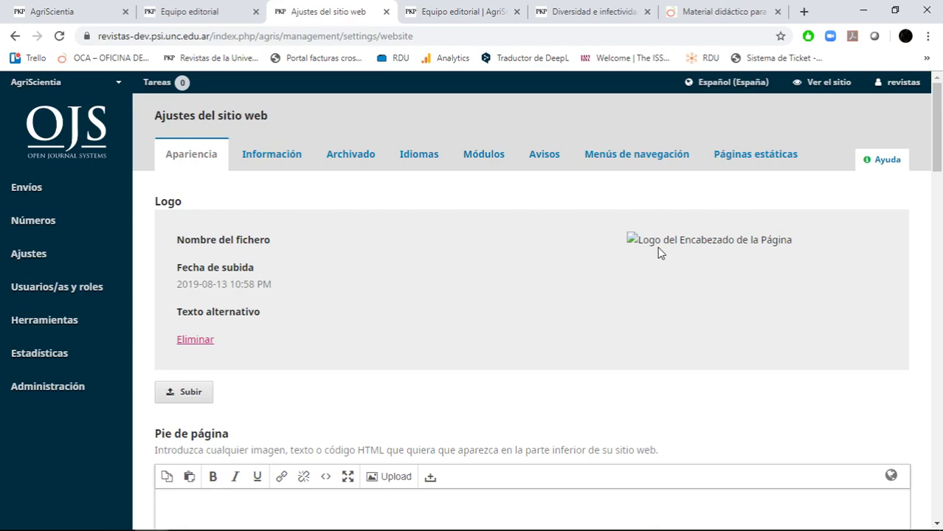
scroll(656, 249, "down", 1)
scroll(656, 249, "up", 1)
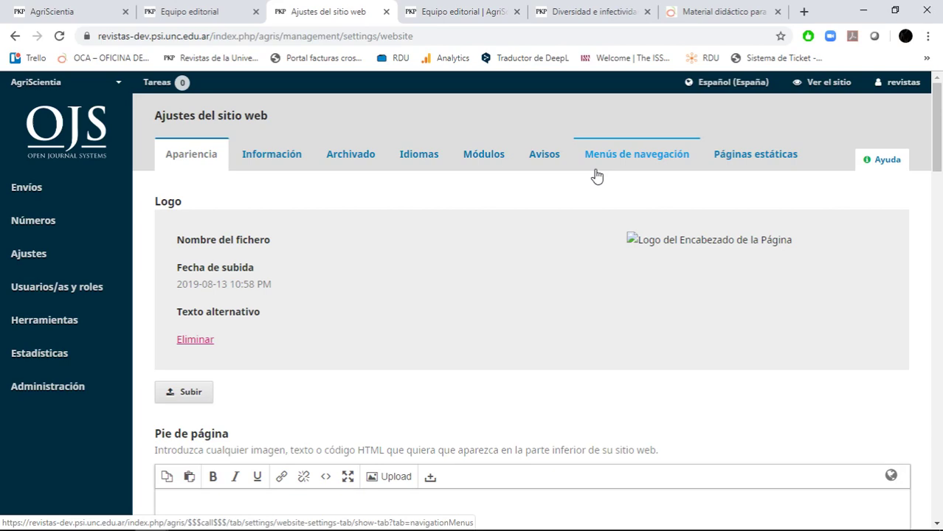
- Review the footer, theme and typography options under Apariencia, and open the Pie de página field for editing
scroll(598, 174, "down", 5)
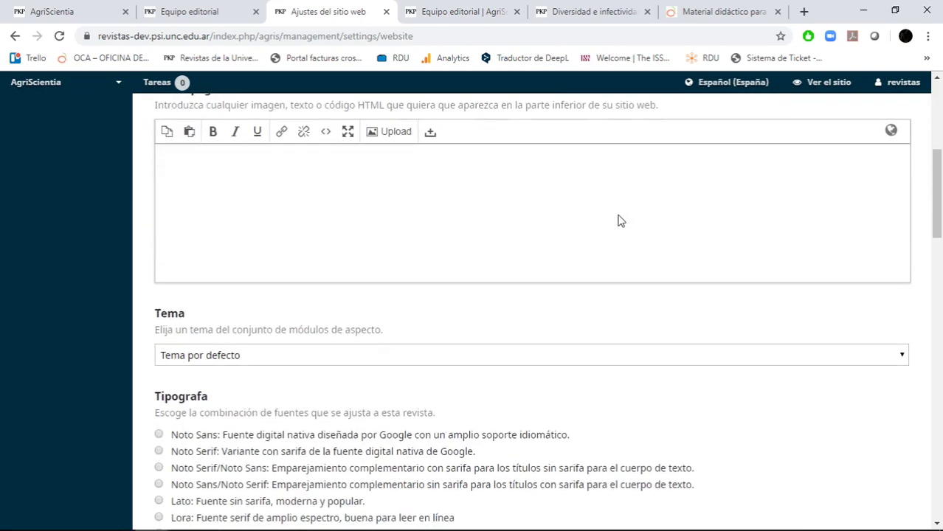
left_click(459, 231)
scroll(459, 233, "up", 3)
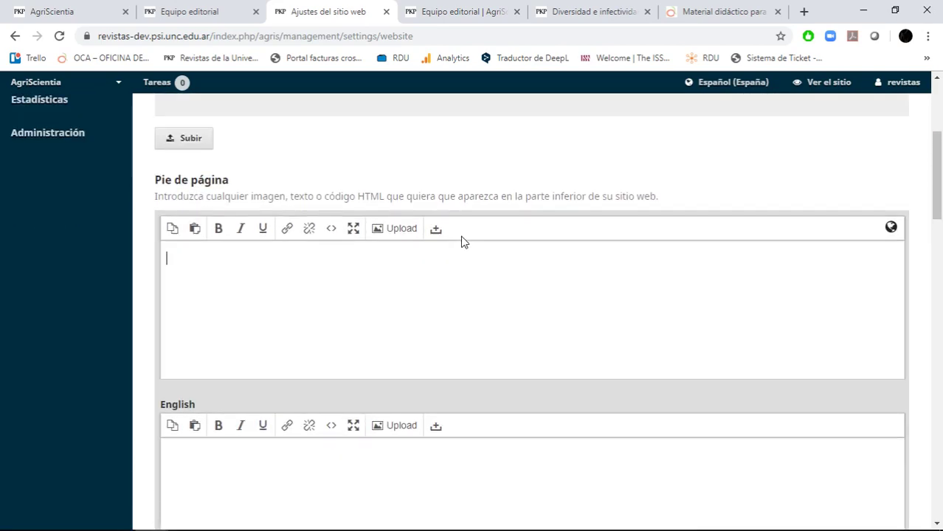
- Copy the electronic ISSN, postal address and e-mail lines from the end of the published AgriScientia home page
left_click(482, 181)
left_click(473, 9)
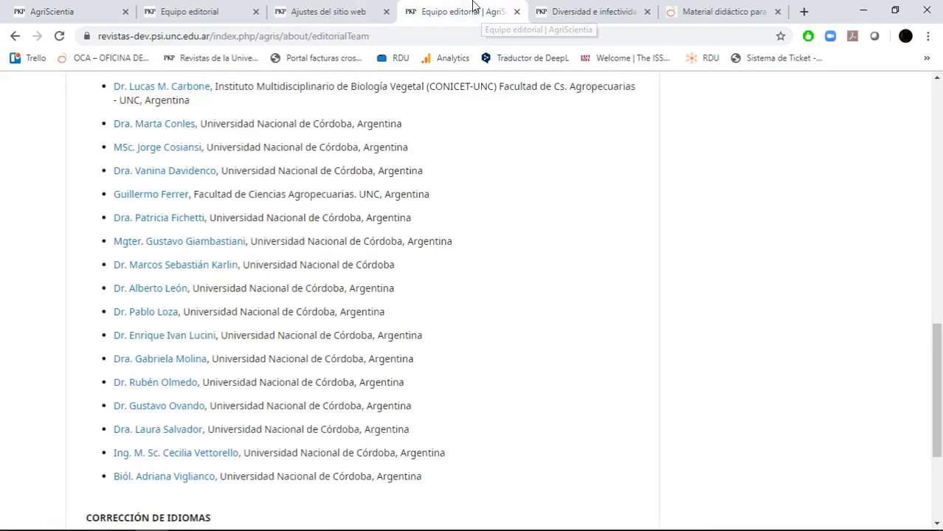
scroll(476, 356, "down", 3)
scroll(547, 229, "up", 4)
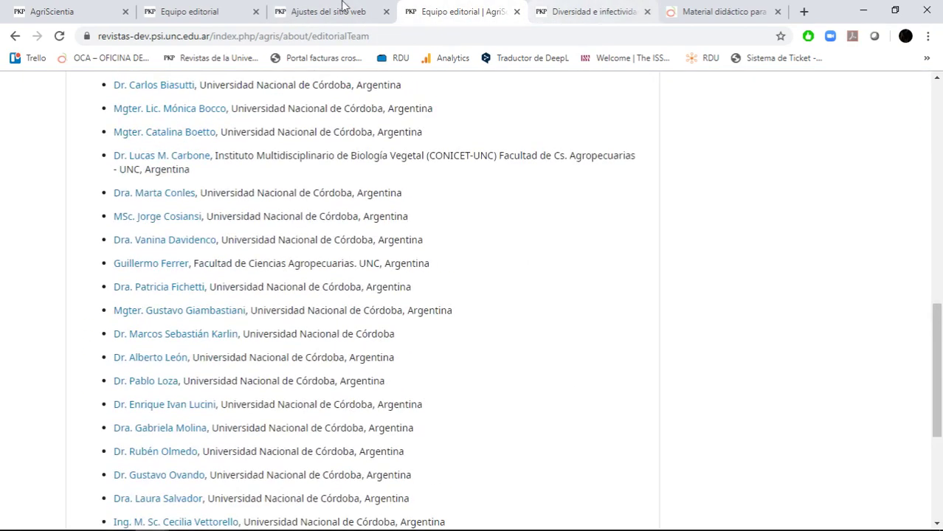
left_click(51, 11)
scroll(274, 326, "down", 5)
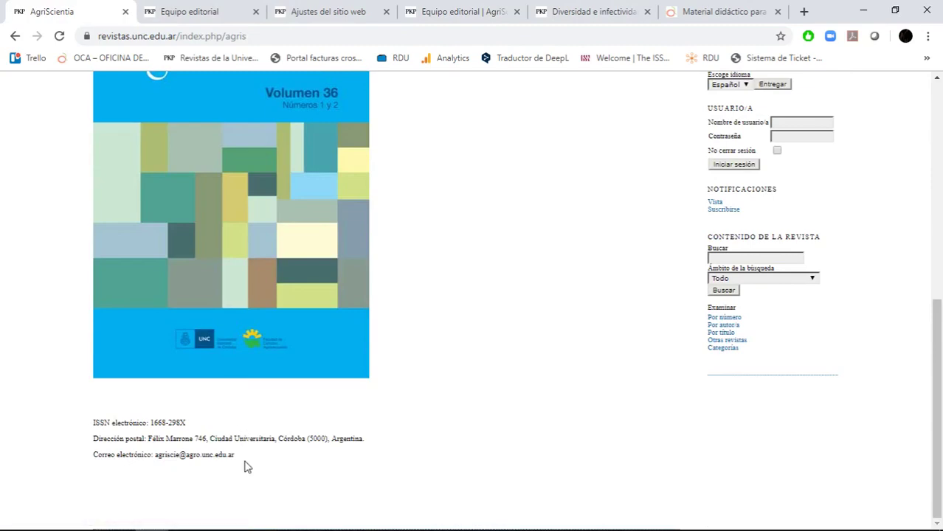
left_click_drag(232, 454, 94, 421)
right_click(94, 421)
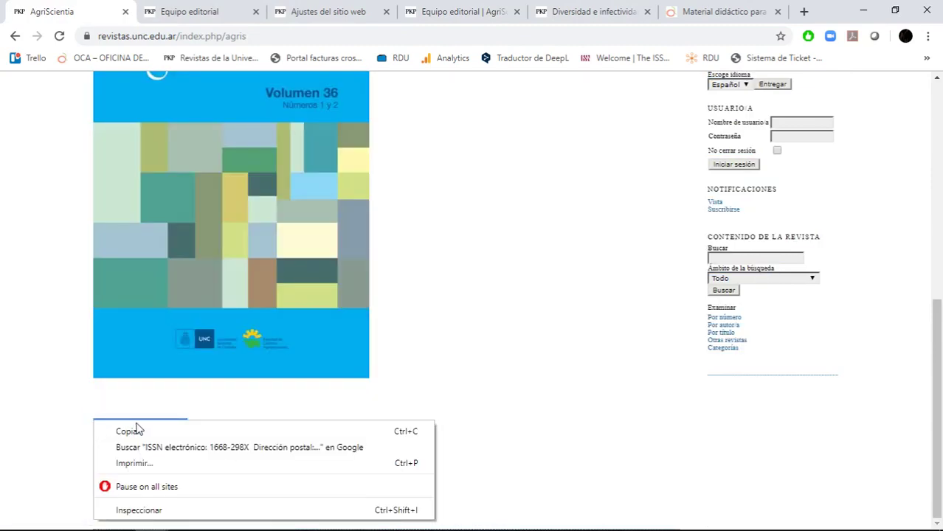
left_click(118, 429)
- Paste the copied ISSN and contact lines into the Spanish Pie de página field of the website settings
left_click(328, 11)
left_click(328, 312)
right_click(328, 311)
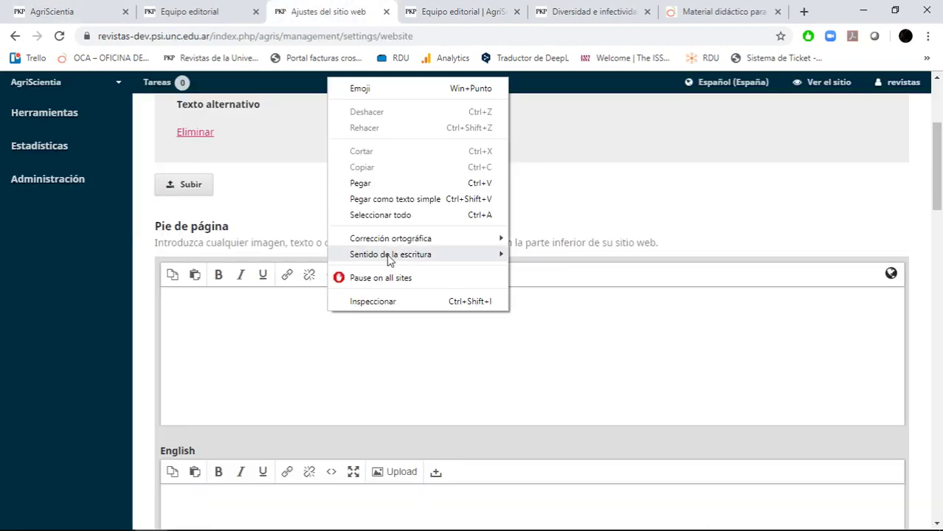
left_click(394, 183)
left_click(614, 175)
scroll(357, 333, "down", 2)
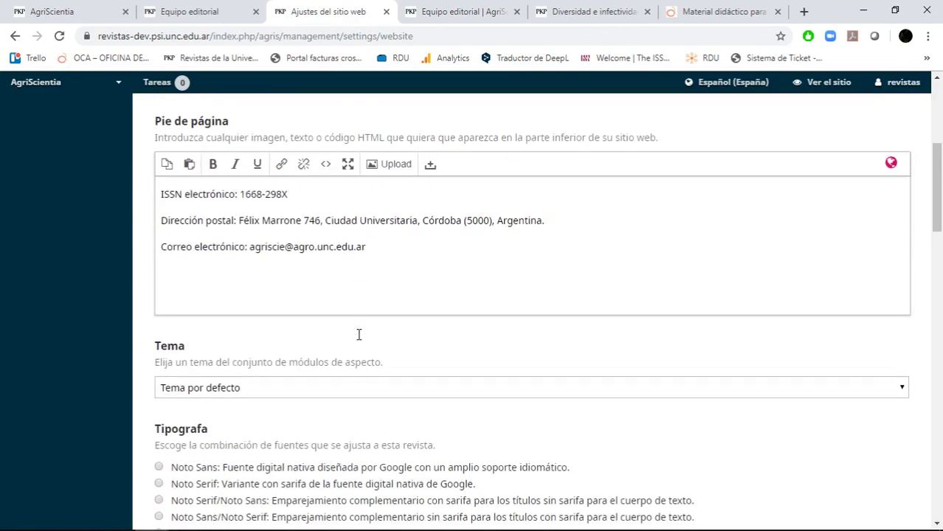
left_click(366, 252)
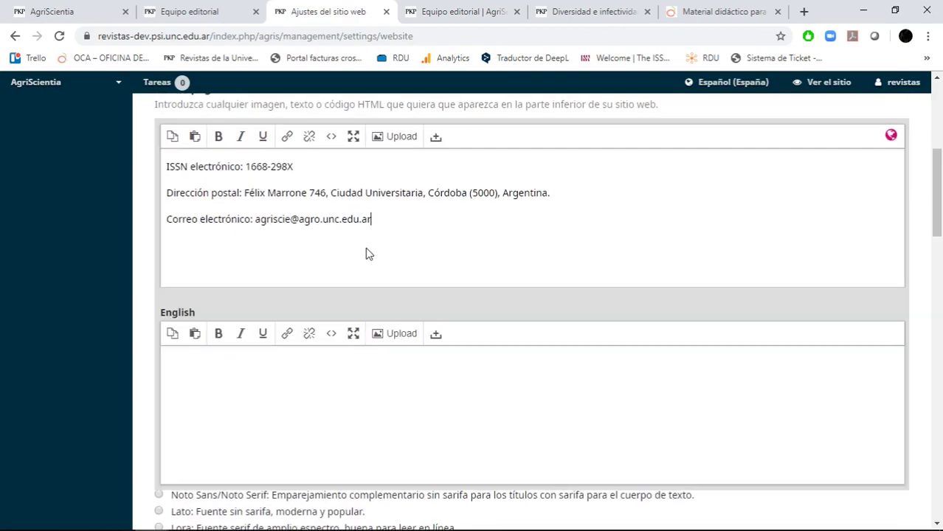
left_click(476, 103)
- Check the available Tema choices and the header Color picker in the Apariencia settings
scroll(436, 244, "down", 3)
left_click(286, 151)
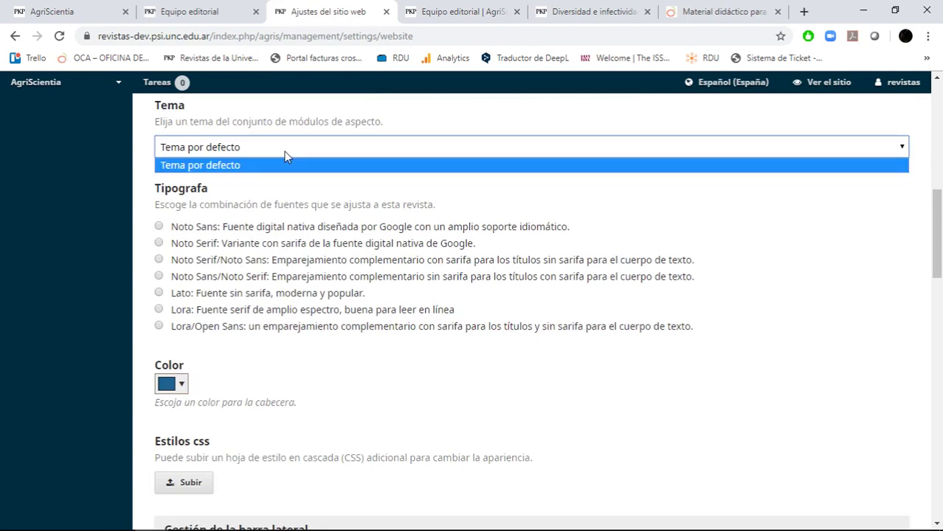
left_click(287, 153)
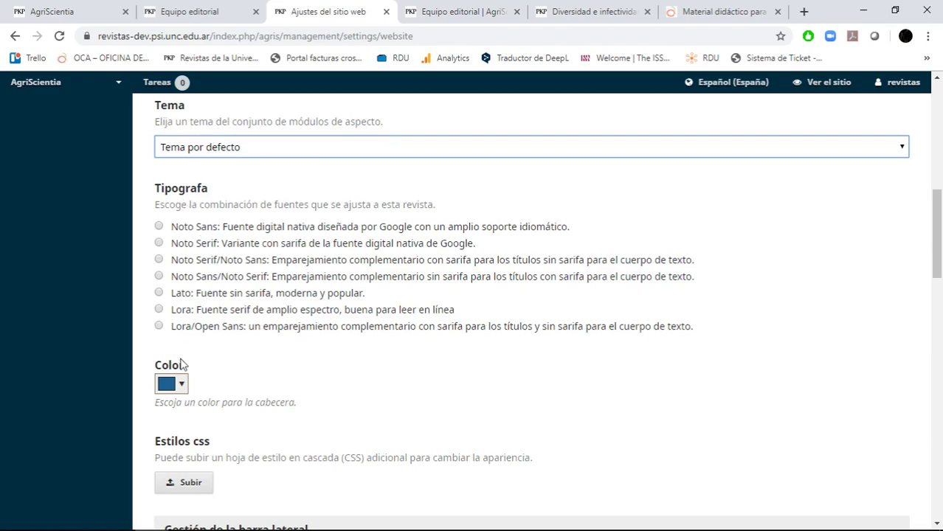
left_click(182, 391)
left_click(341, 382)
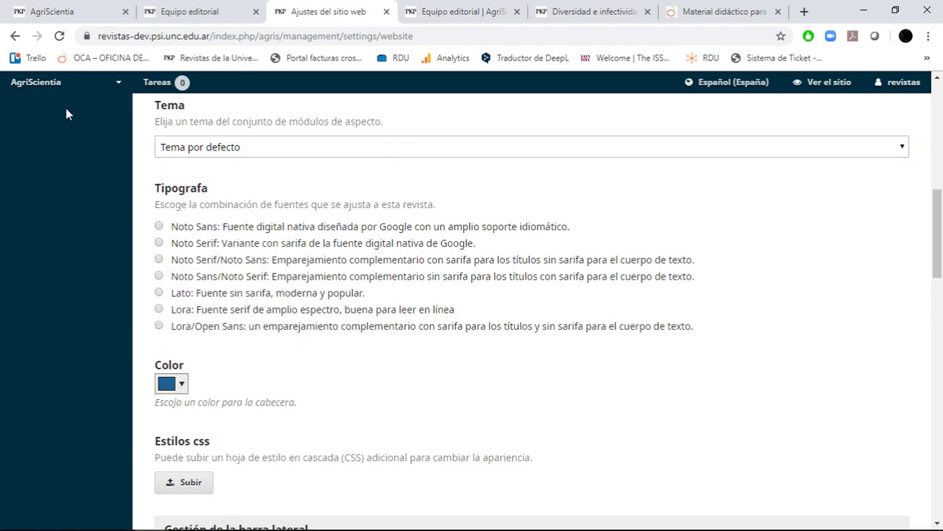
- Examine which blocks are assigned and unselected in Gestión de la barra lateral
scroll(404, 256, "down", 3)
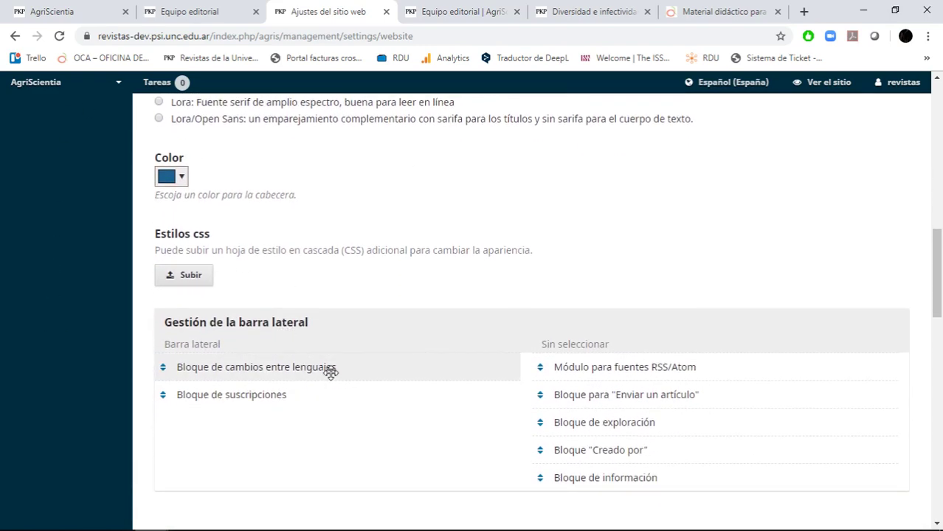
scroll(329, 373, "down", 2)
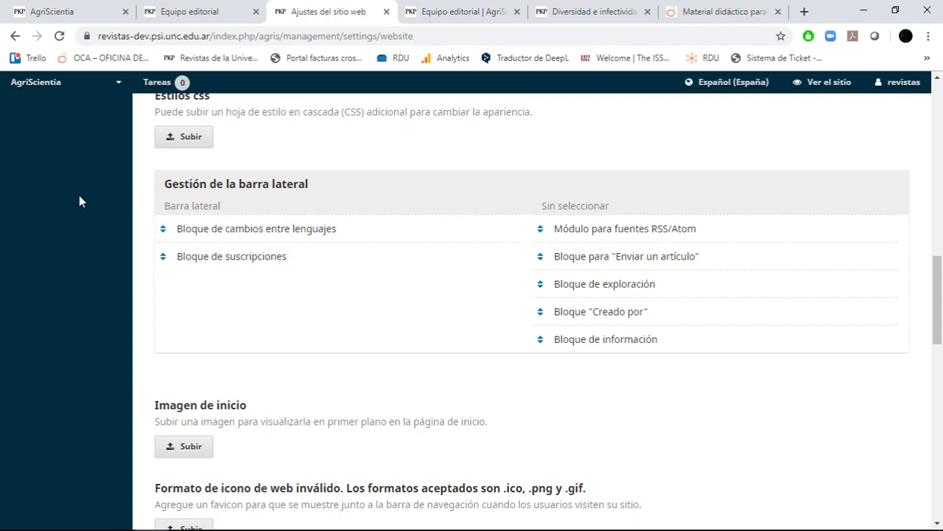
scroll(467, 395, "up", 8)
scroll(467, 395, "down", 6)
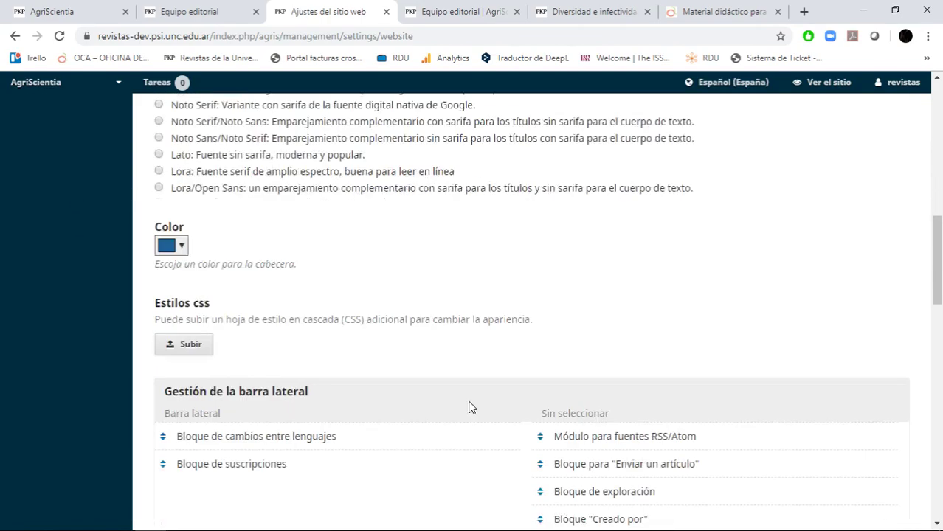
scroll(468, 394, "down", 2)
scroll(439, 324, "down", 2)
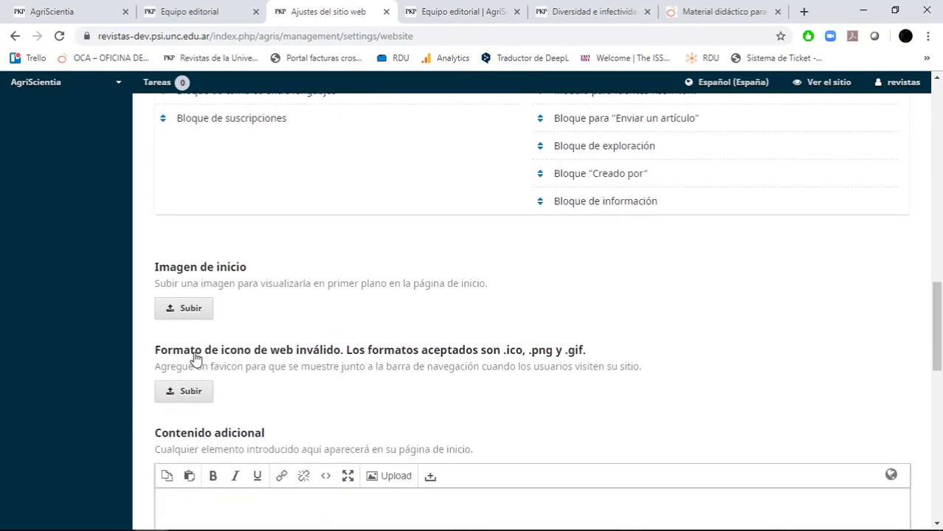
- Review the favicon, Contenido adicional and Miniatura de la revista options, and save the Apariencia settings
left_click_drag(193, 362, 433, 352)
scroll(685, 360, "down", 2)
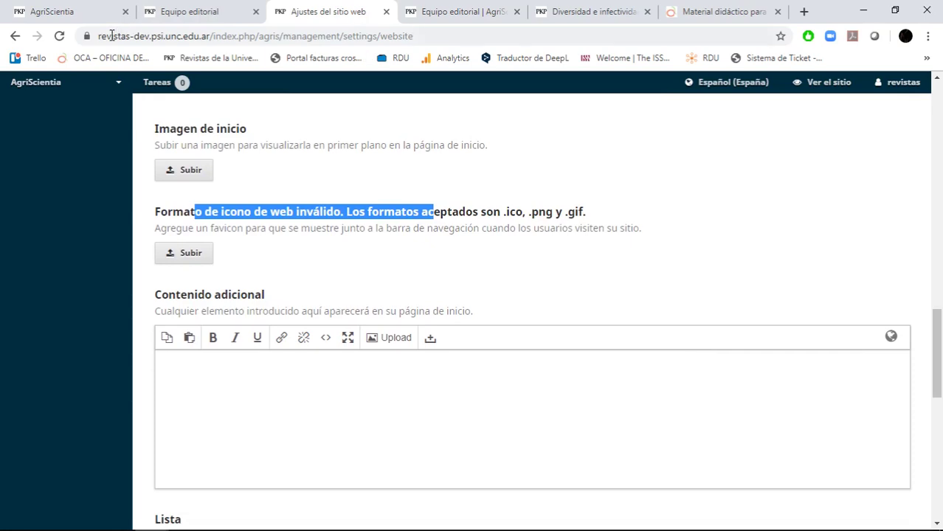
left_click(437, 234)
scroll(491, 271, "down", 2)
scroll(442, 296, "down", 6)
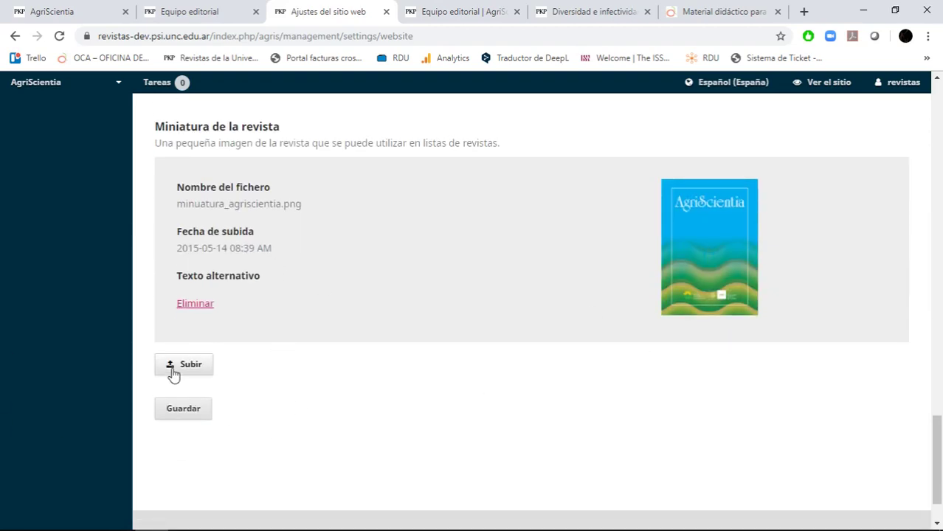
left_click(183, 412)
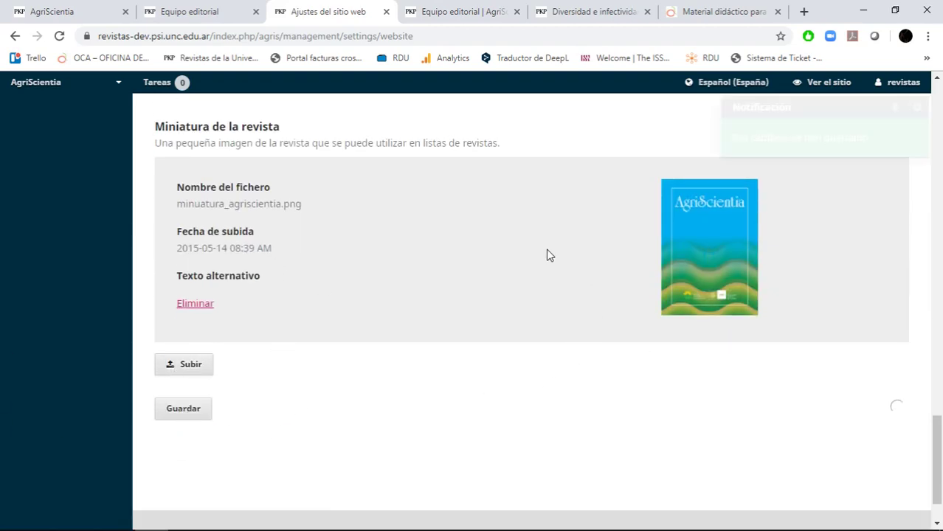
- Open the Información settings and examine the sidebar blocks on the published AgriScientia home page
scroll(746, 284, "up", 6)
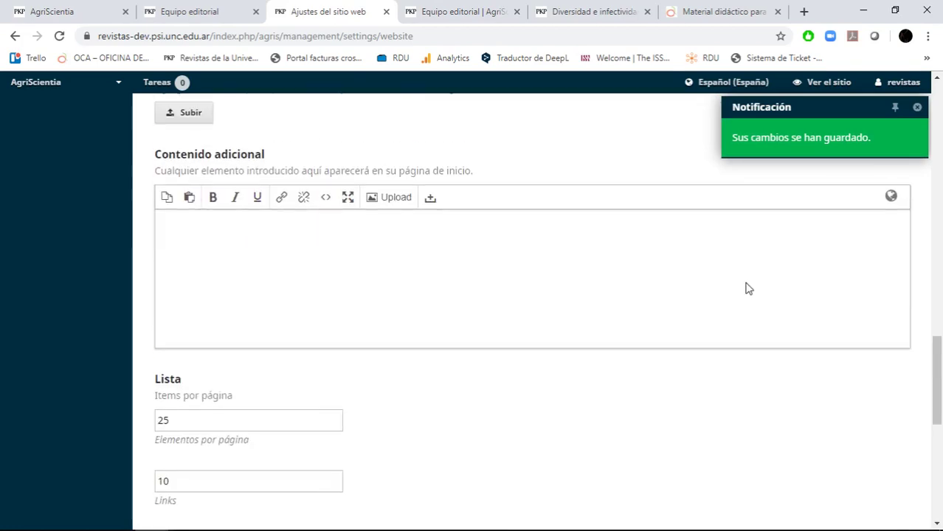
left_click_drag(935, 372, 941, 70)
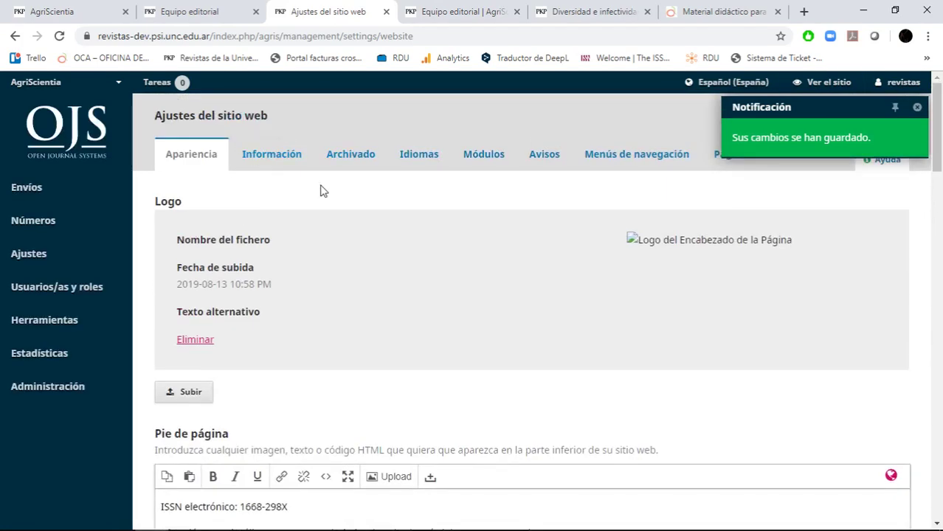
left_click(298, 155)
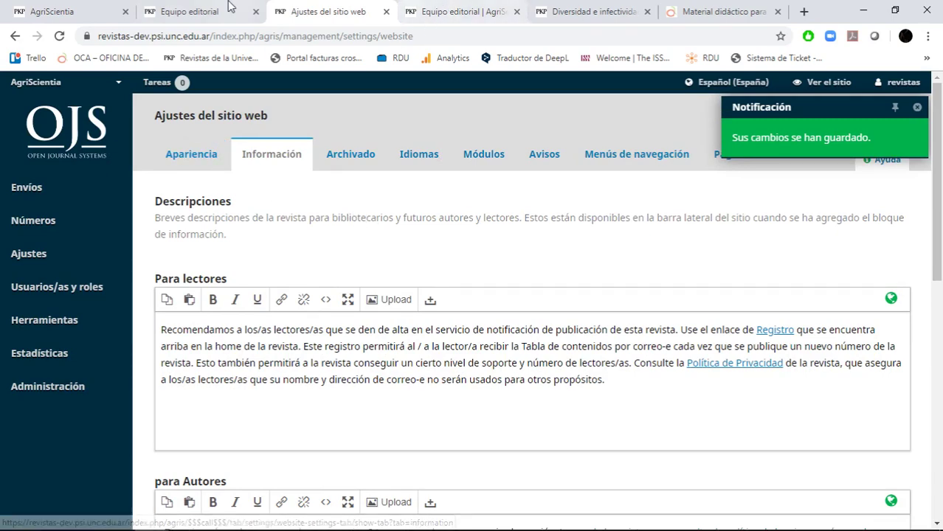
left_click(59, 11)
scroll(812, 403, "up", 6)
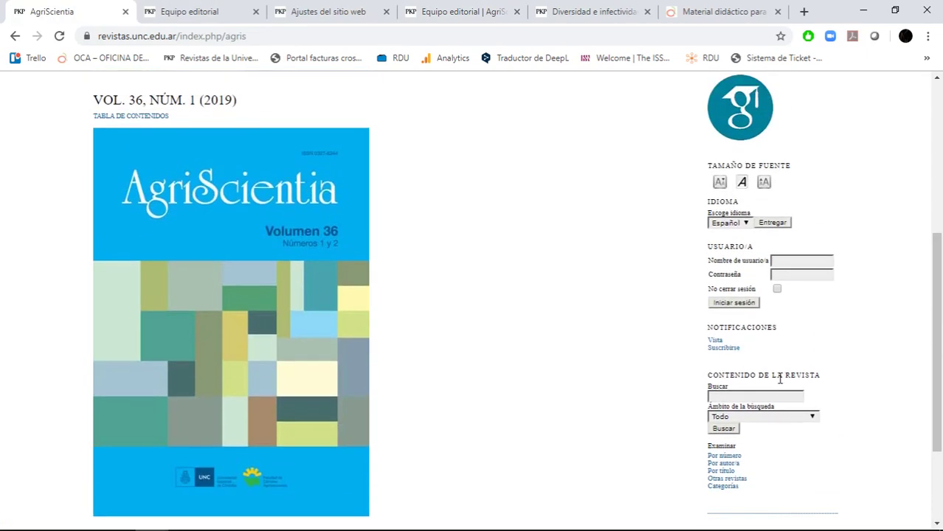
scroll(738, 332, "down", 6)
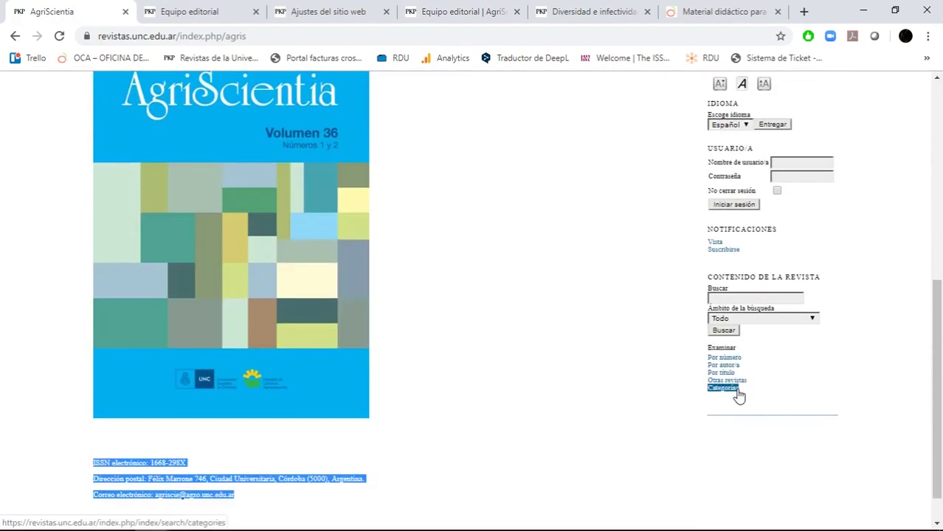
- Return to the website settings and find Bloque de información in the sidebar management under Apariencia
left_click(302, 11)
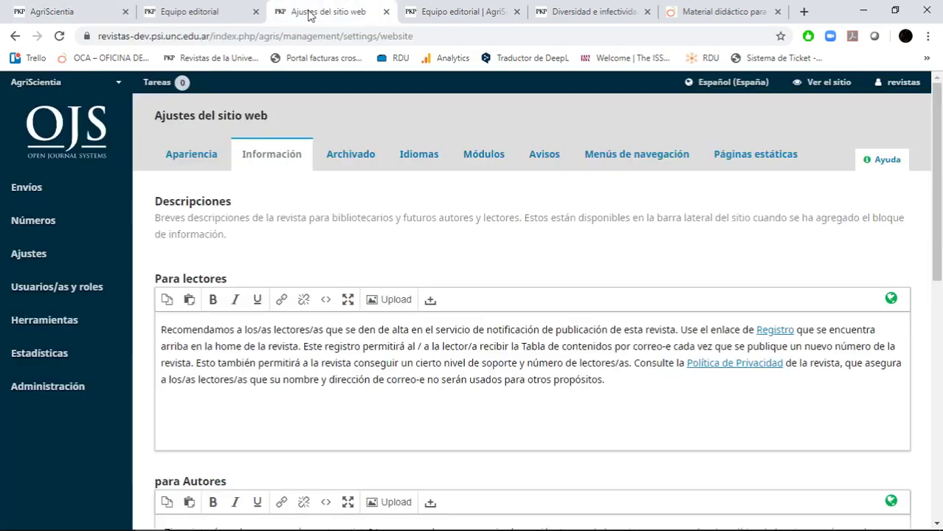
scroll(384, 317, "down", 3)
scroll(369, 392, "up", 6)
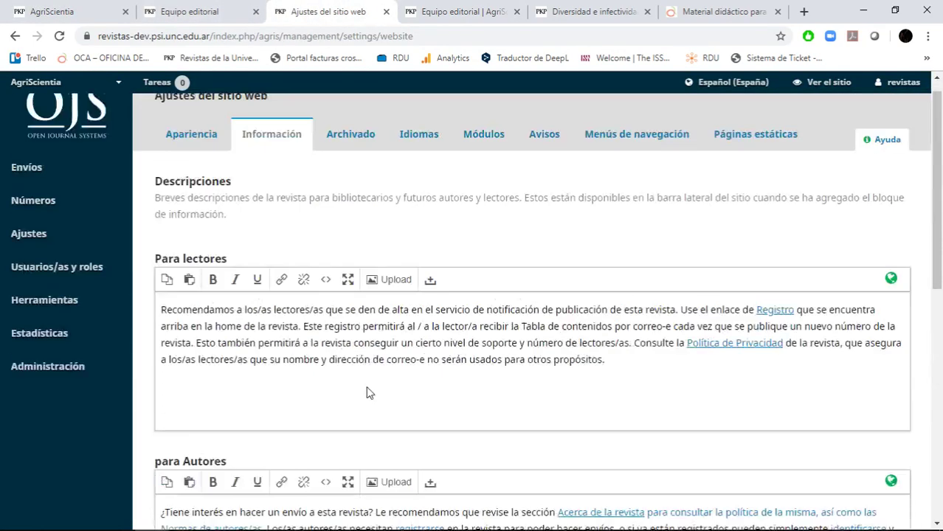
left_click(200, 171)
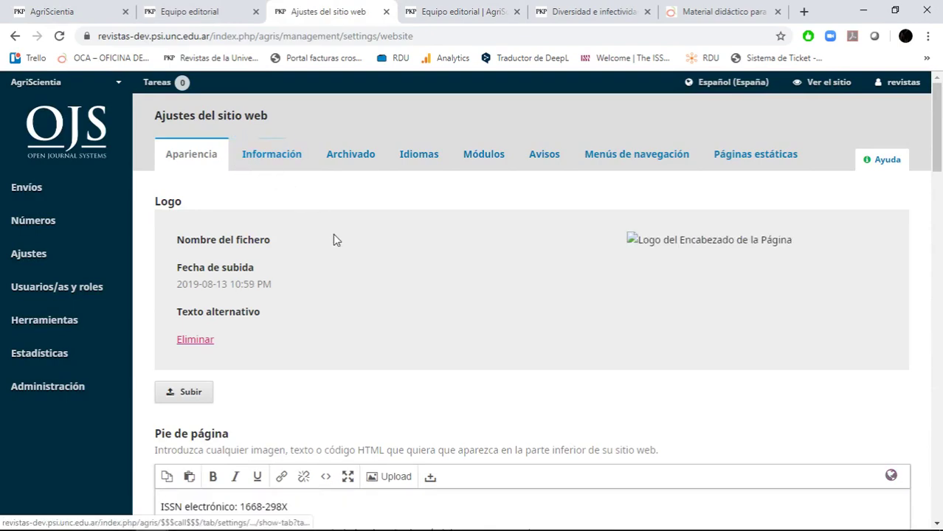
scroll(333, 237, "down", 15)
scroll(352, 304, "down", 2)
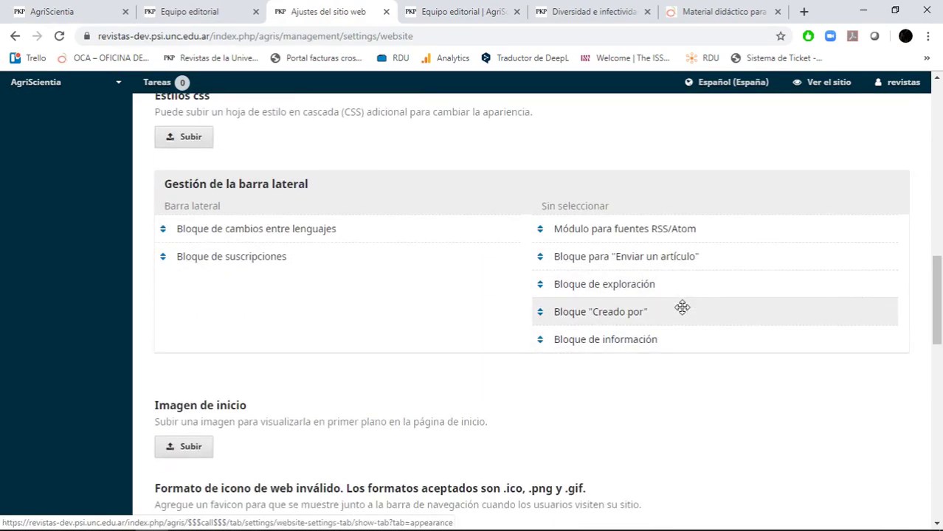
scroll(738, 325, "up", 15)
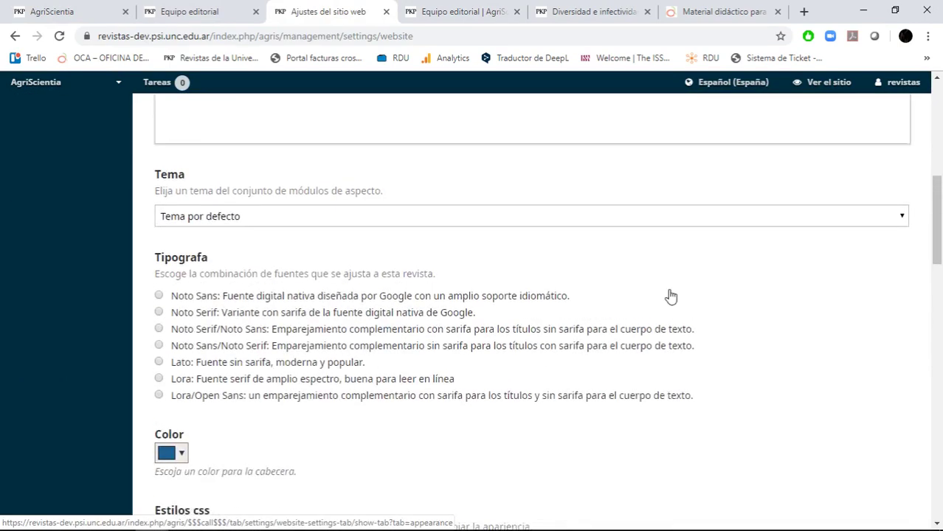
- Review the Información descriptions for readers, authors and librarians, and view the Archivado and Idiomas settings
left_click(271, 154)
scroll(487, 398, "down", 5)
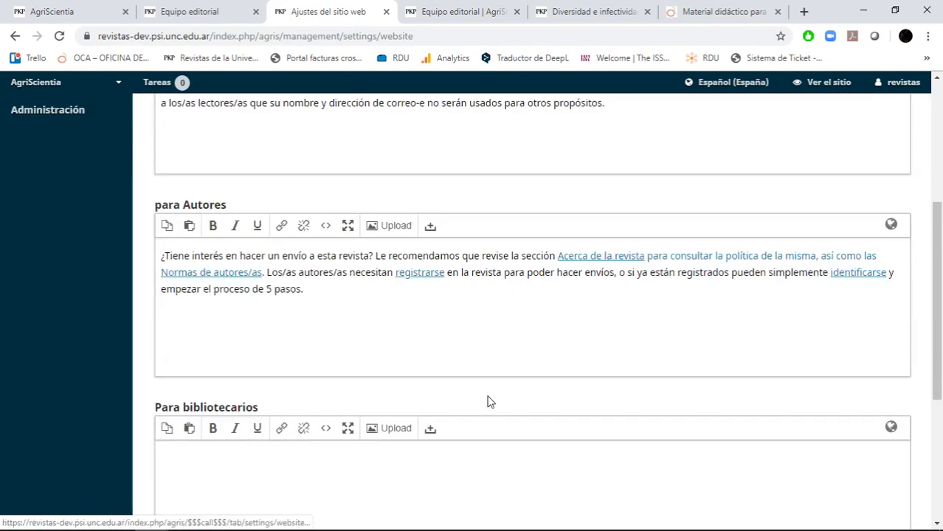
scroll(484, 393, "up", 3)
scroll(484, 393, "up", 3)
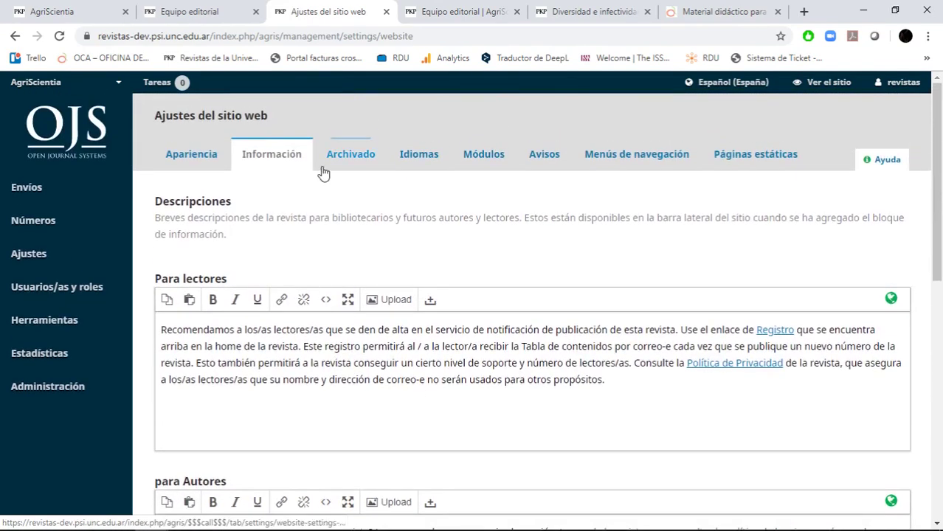
left_click(350, 155)
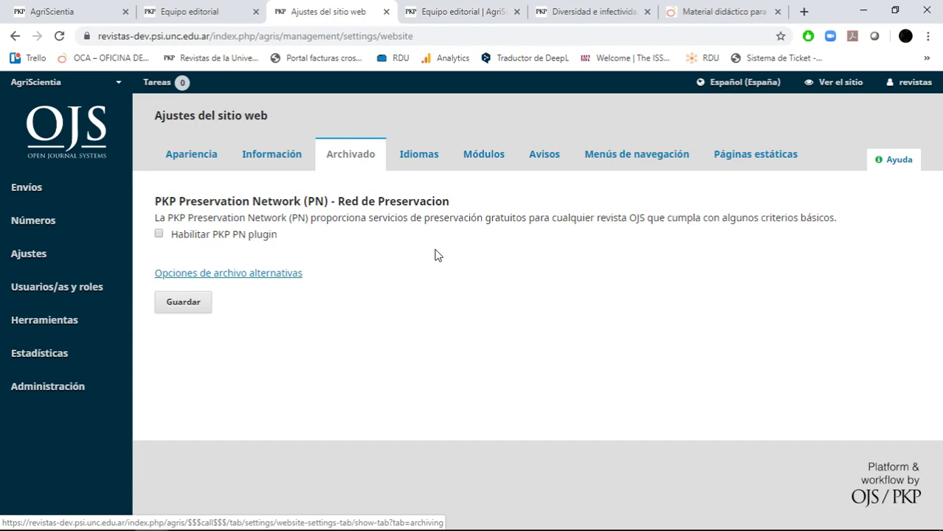
left_click(415, 158)
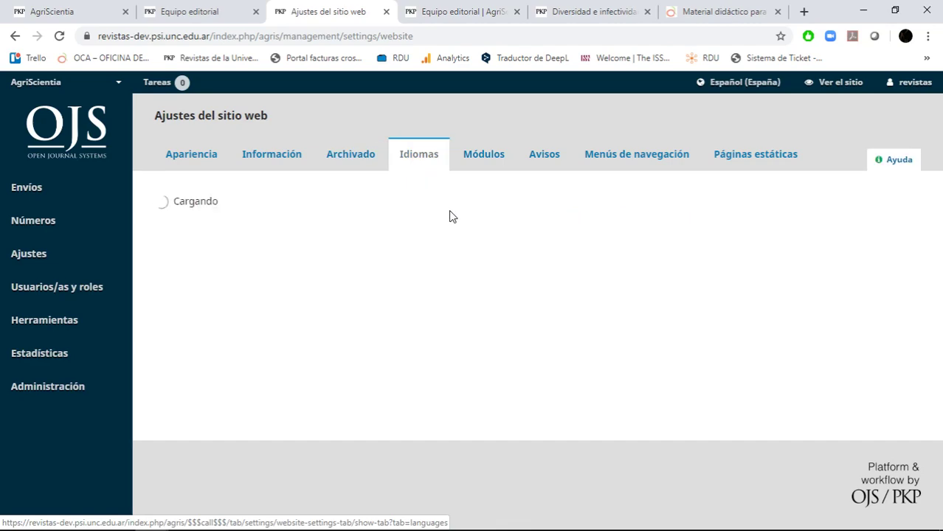
- Open the Módulos settings and look through the installed metadata and block modules
left_click(497, 154)
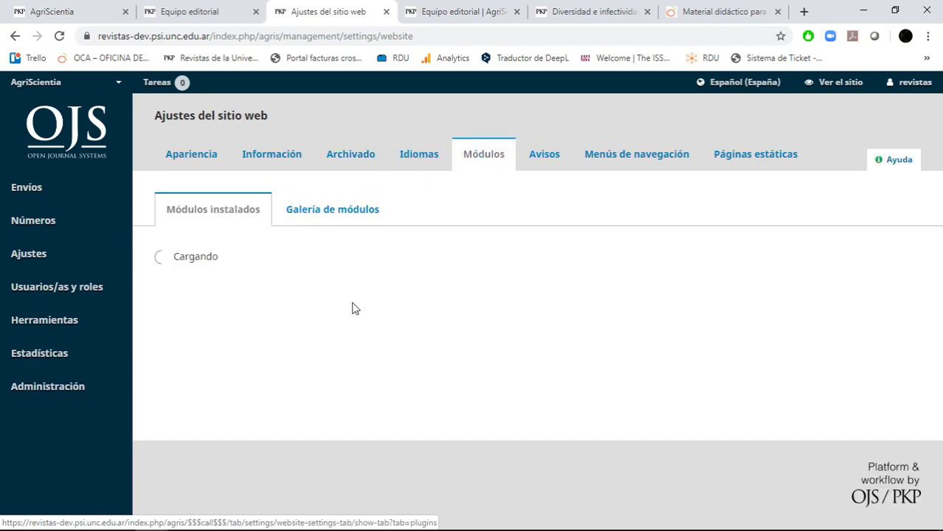
scroll(514, 330, "down", 9)
scroll(512, 333, "up", 5)
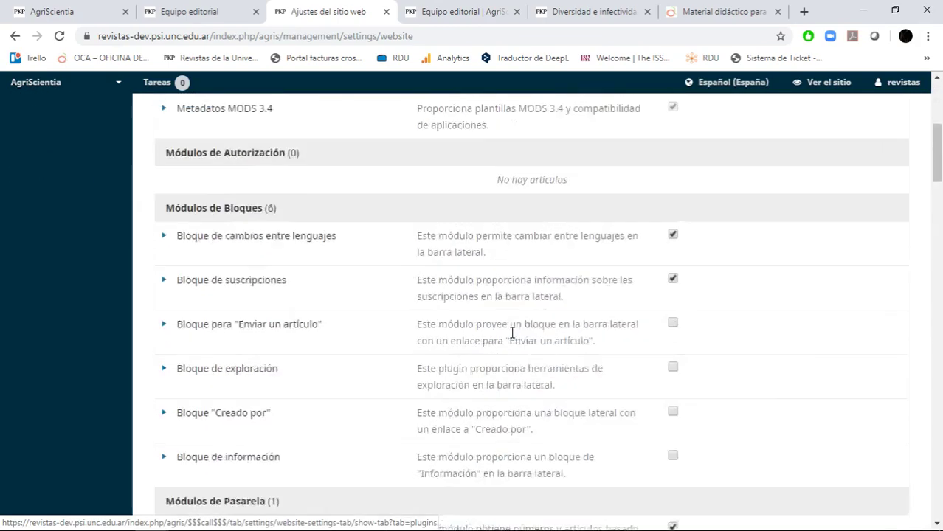
scroll(512, 333, "up", 5)
scroll(469, 379, "down", 2)
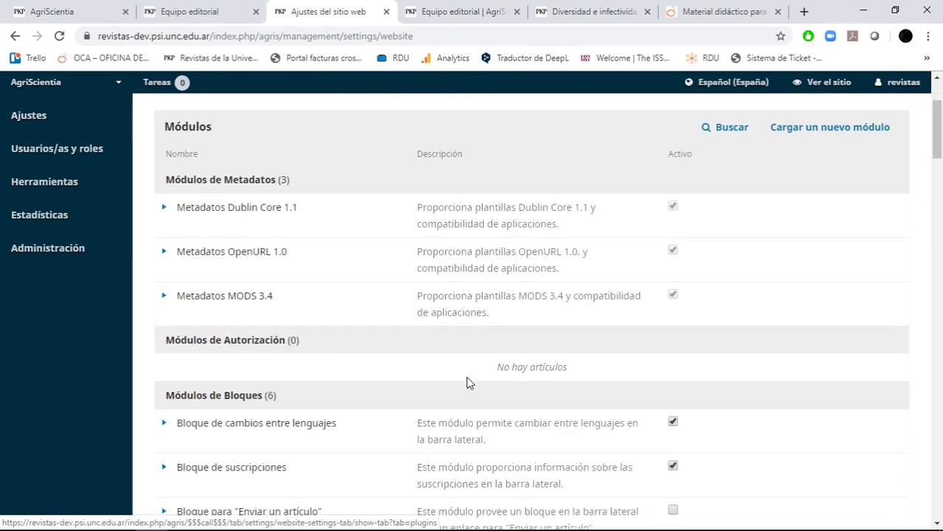
scroll(469, 384, "up", 2)
scroll(466, 382, "down", 2)
scroll(467, 382, "up", 2)
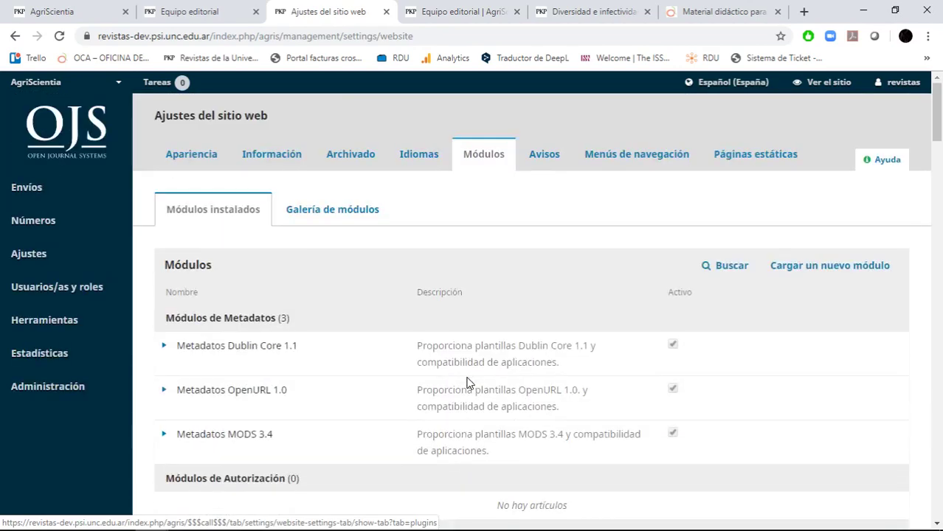
- Open the Avisos settings and examine the option that lets journal managers add announcements
left_click(550, 167)
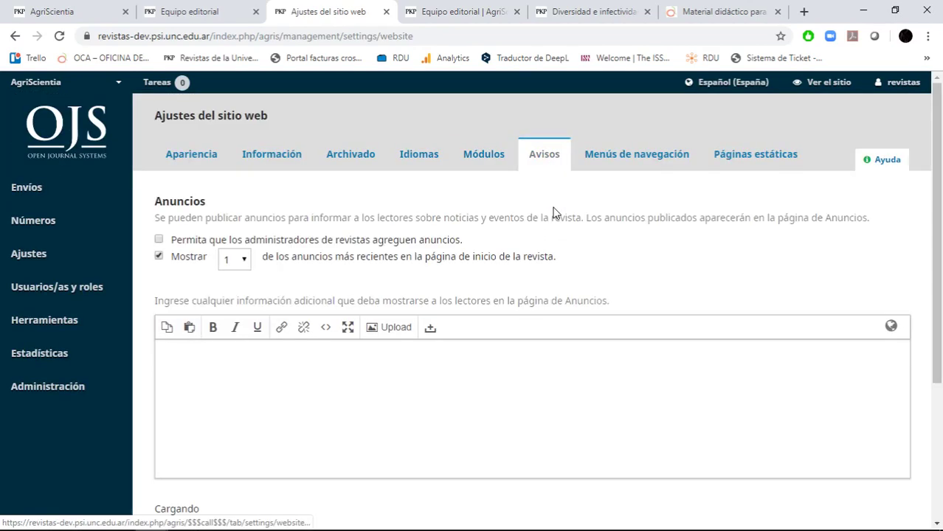
triple_click(277, 248)
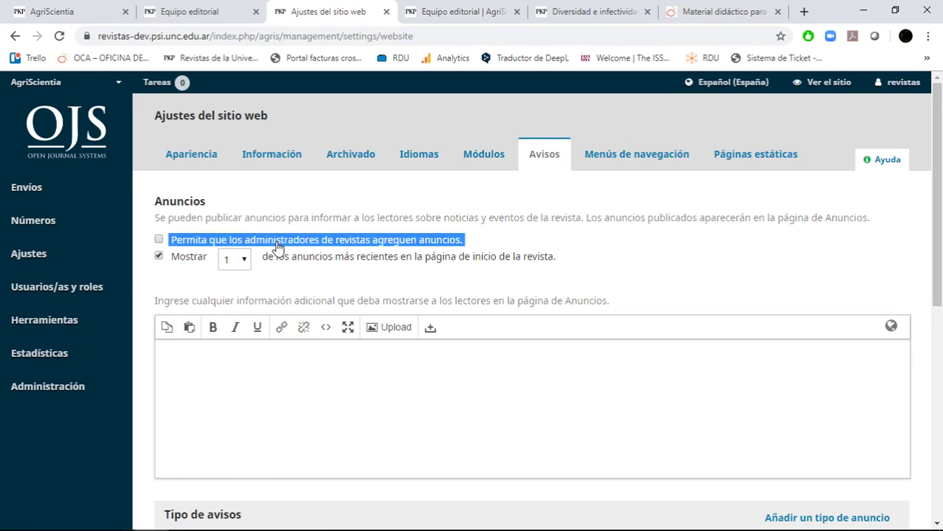
left_click(430, 212)
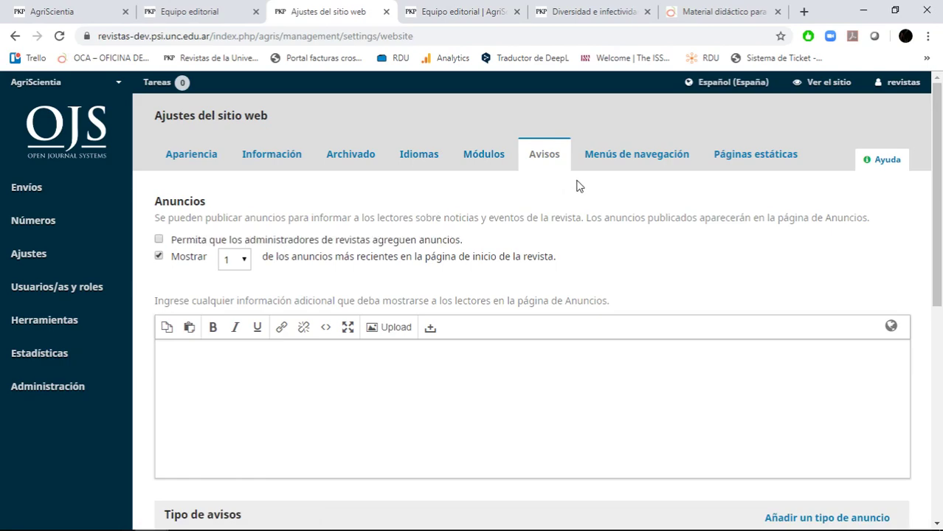
scroll(579, 186, "down", 2)
scroll(607, 185, "up", 2)
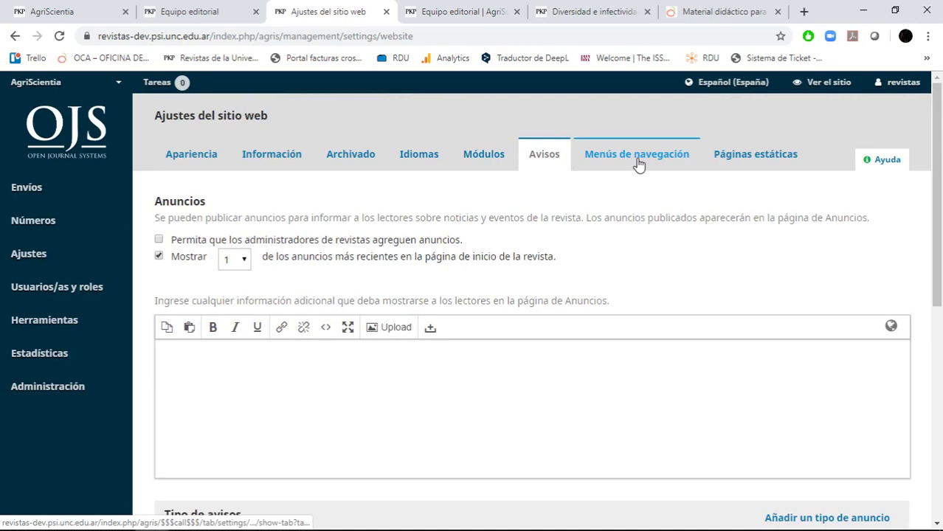
- View the Menús de navegación settings and the Páginas estáticas settings
left_click(638, 163)
left_click(536, 132)
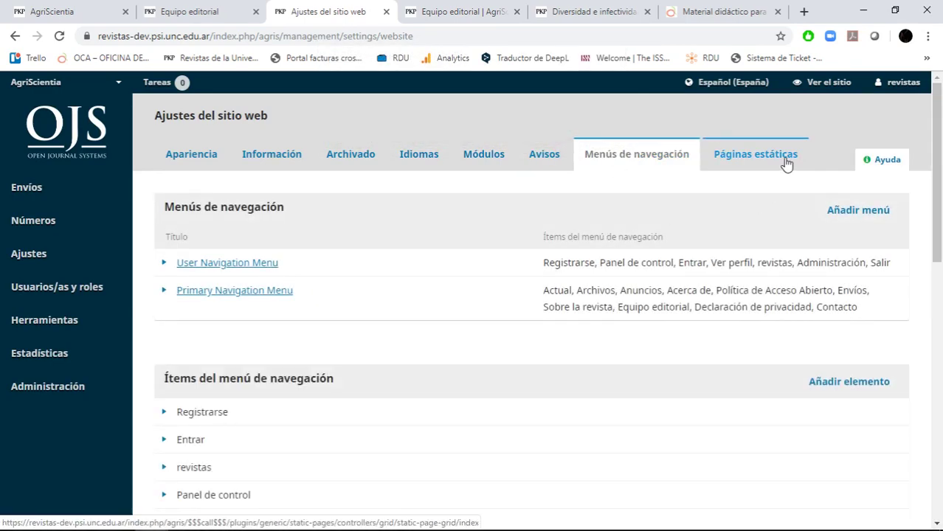
left_click(787, 165)
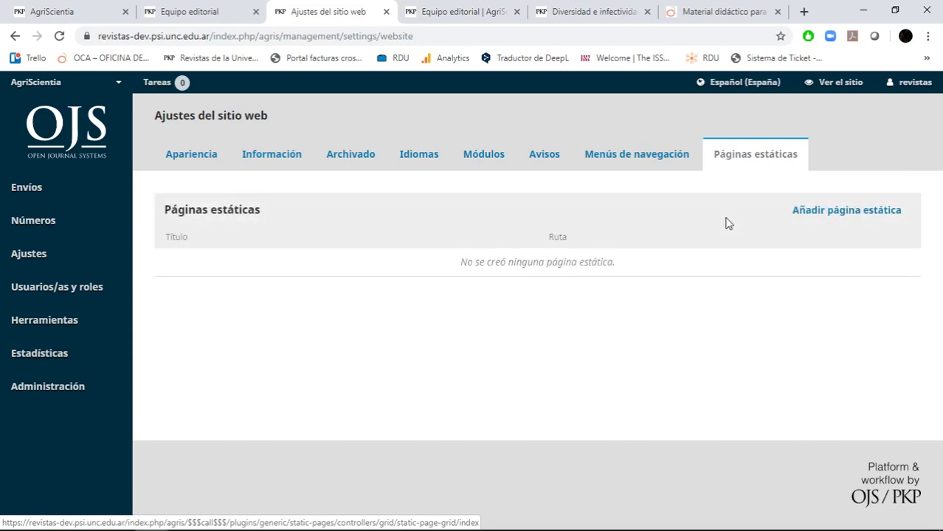
- Open the Flujo de trabajo settings and look through the list of article components
mouse_move(122, 274)
left_click(200, 330)
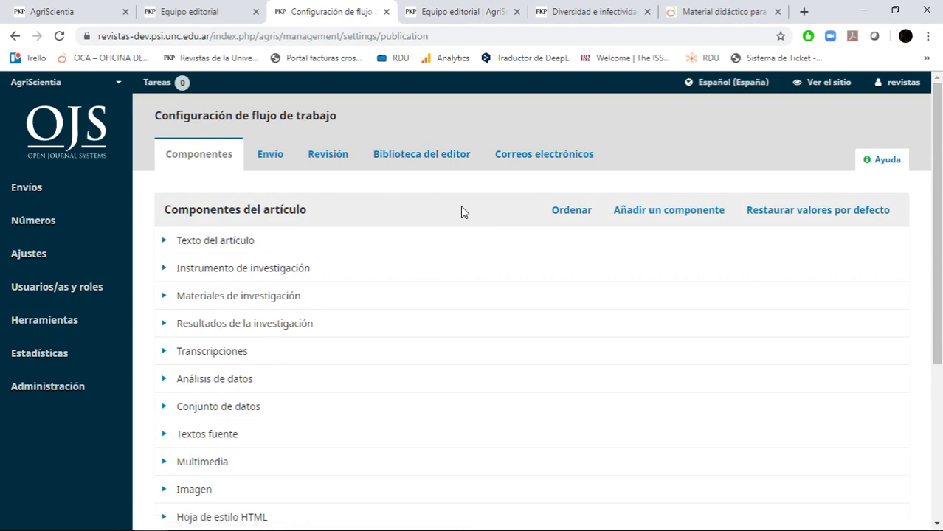
scroll(479, 255, "down", 3)
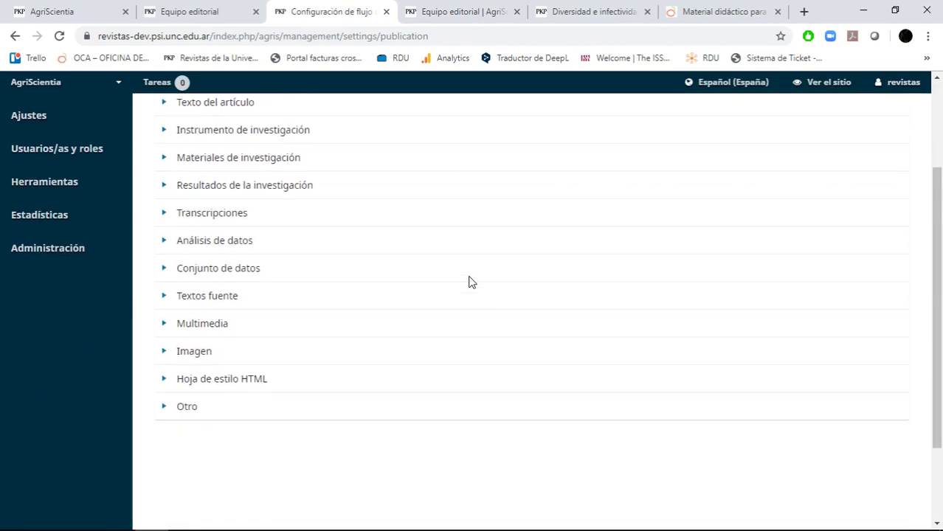
scroll(472, 283, "up", 3)
scroll(476, 291, "down", 2)
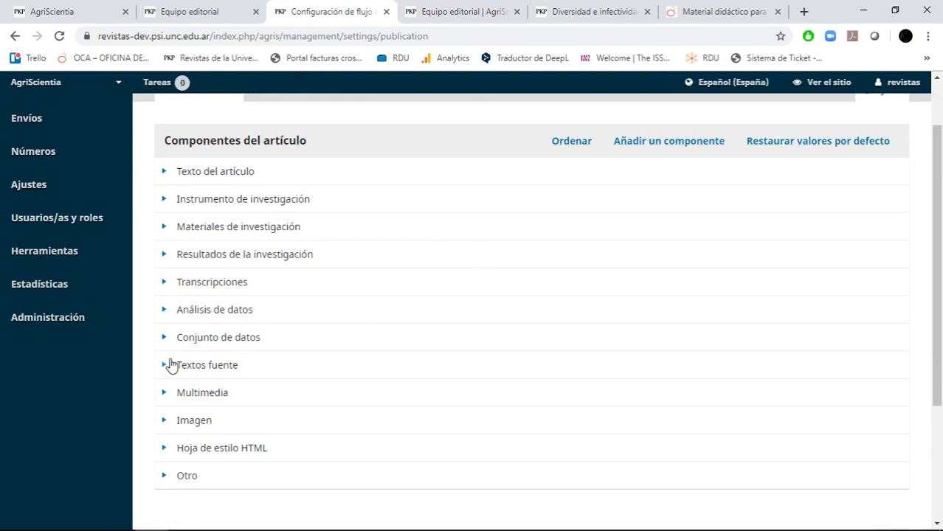
scroll(221, 296, "up", 2)
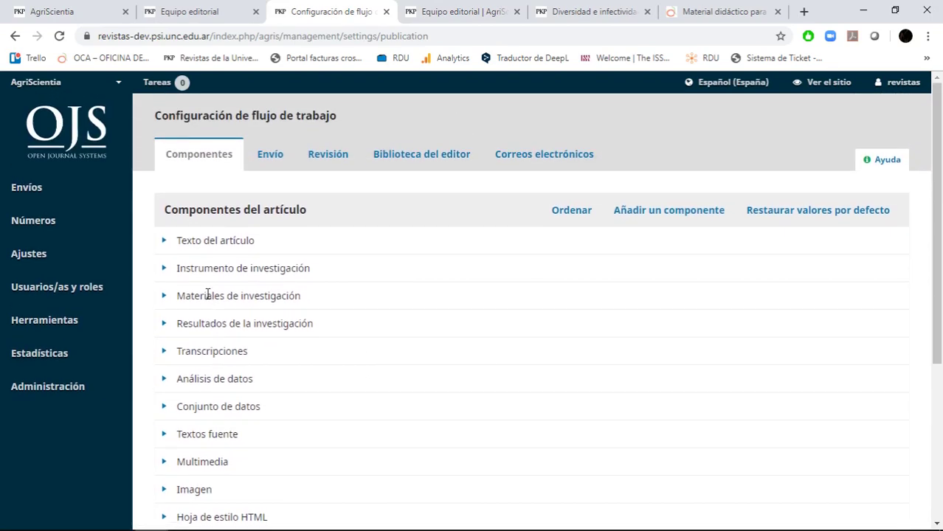
- Open the edit form of the Instrumento de investigación component, then close it and collapse its entry
left_click(166, 248)
left_click(167, 250)
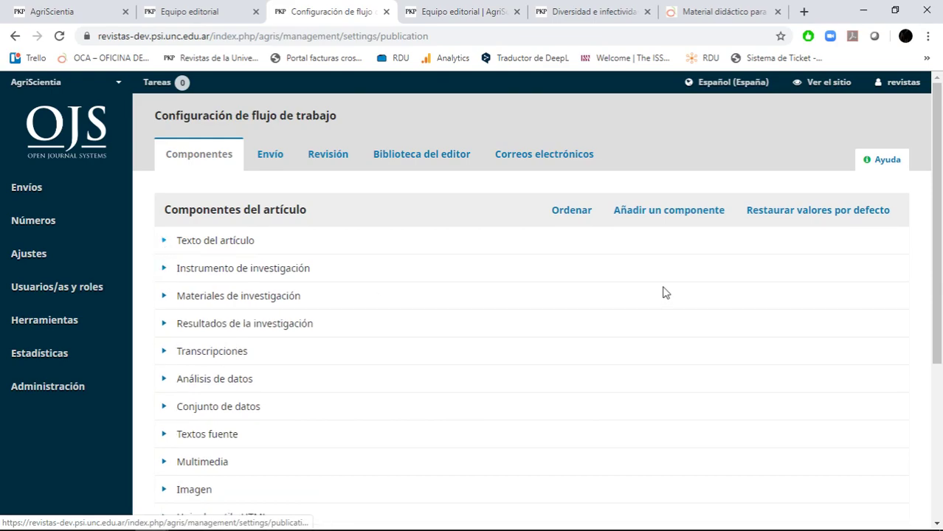
left_click(167, 275)
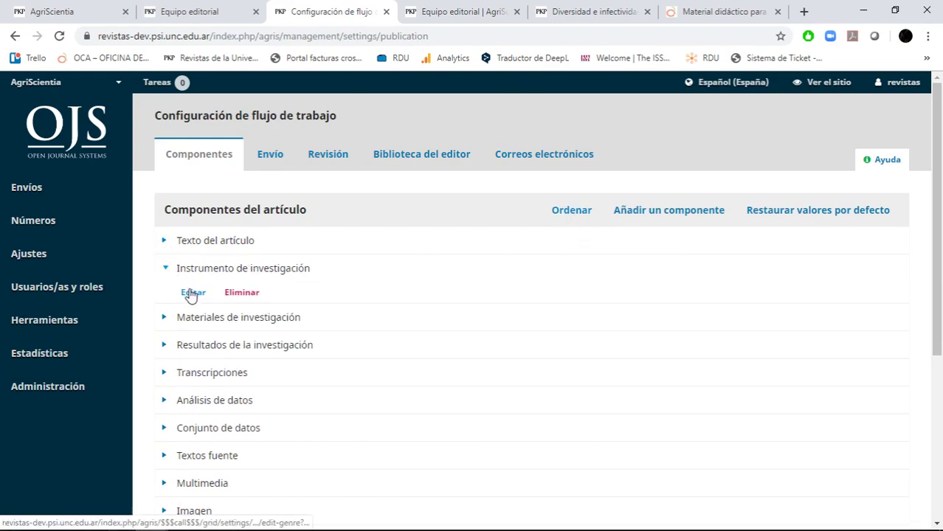
left_click(185, 293)
left_click(738, 109)
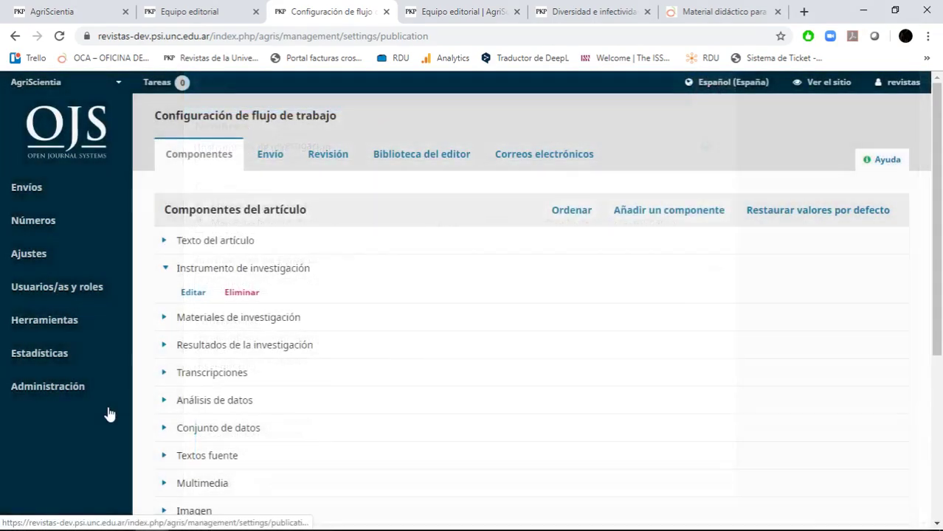
left_click(167, 273)
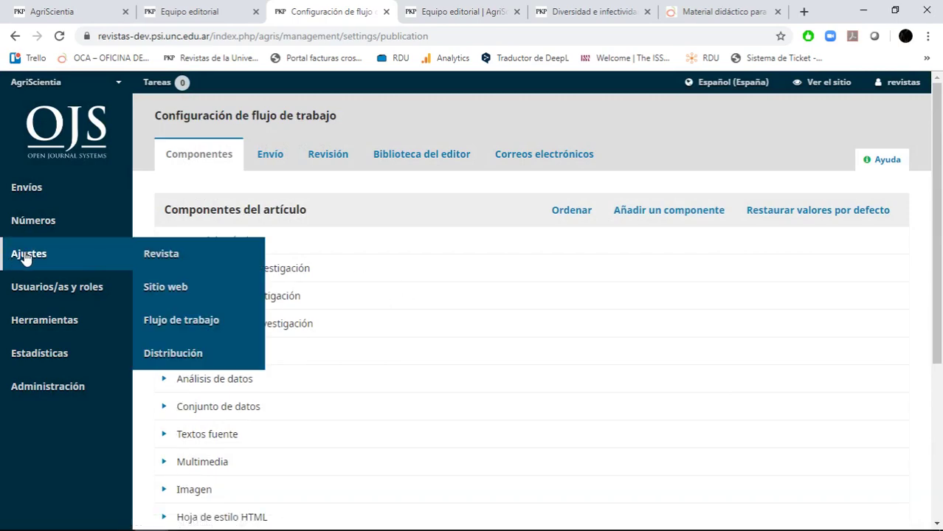
mouse_move(73, 220)
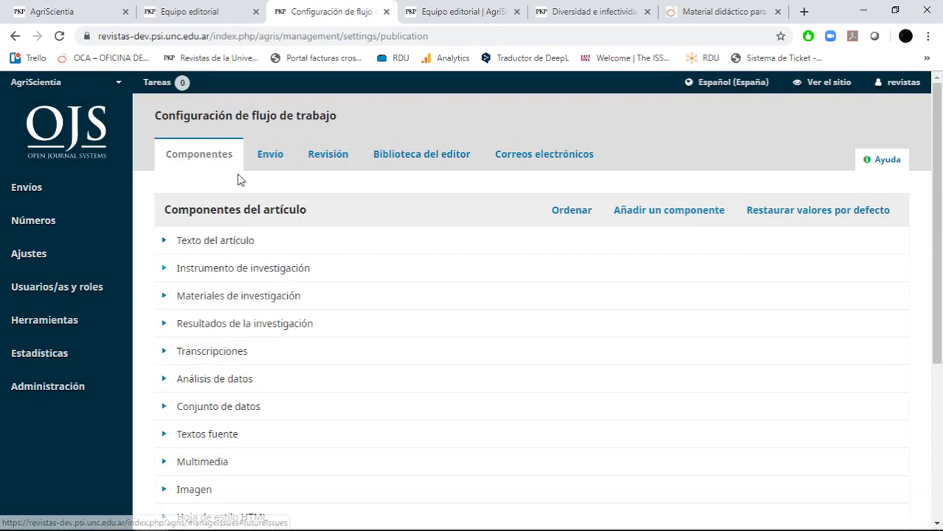
- Open the Imagen component for editing, view its Agrupación de tipos de archivo choices, and close the form without saving
scroll(293, 309, "down", 2)
scroll(312, 370, "up", 1)
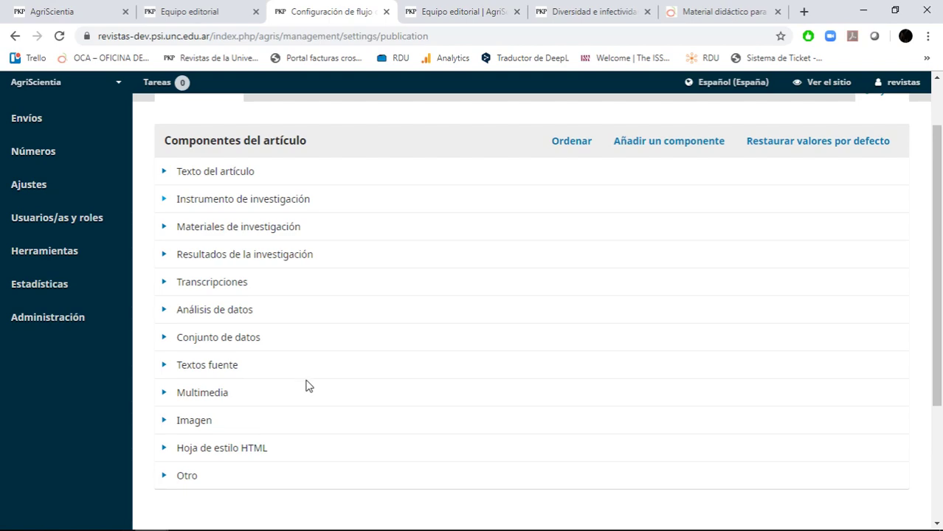
left_click(165, 424)
left_click(195, 446)
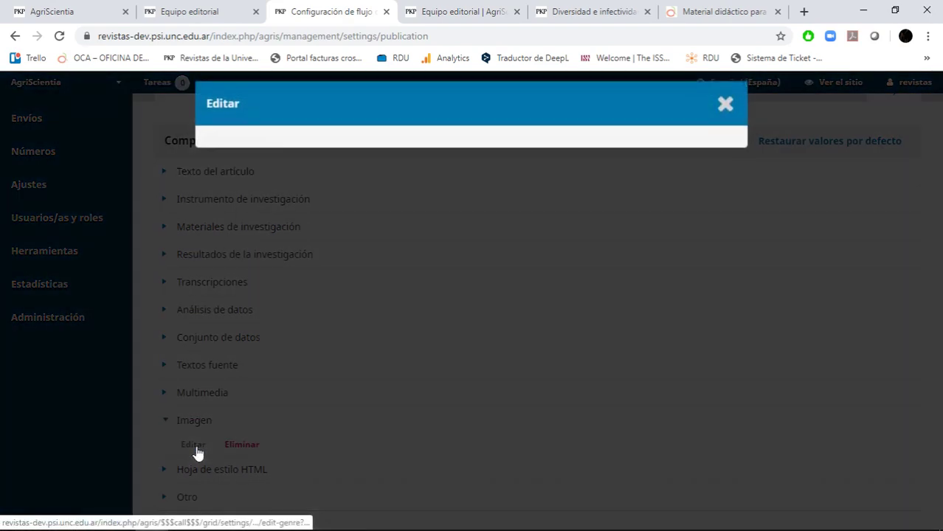
left_click(396, 298)
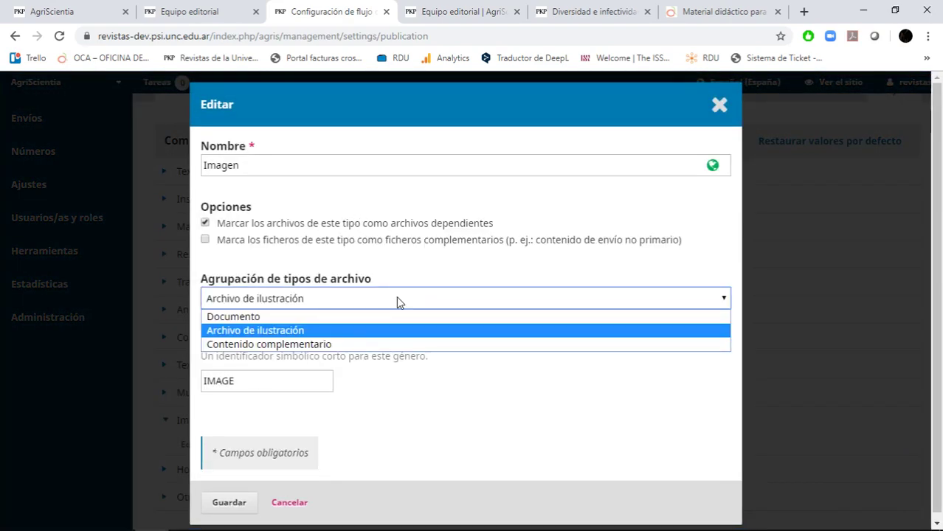
left_click(414, 363)
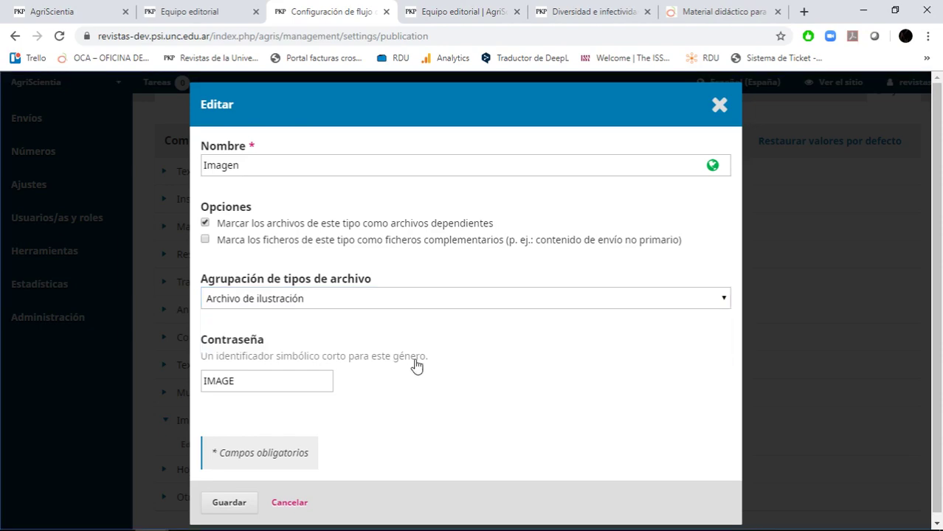
scroll(357, 256, "down", 1)
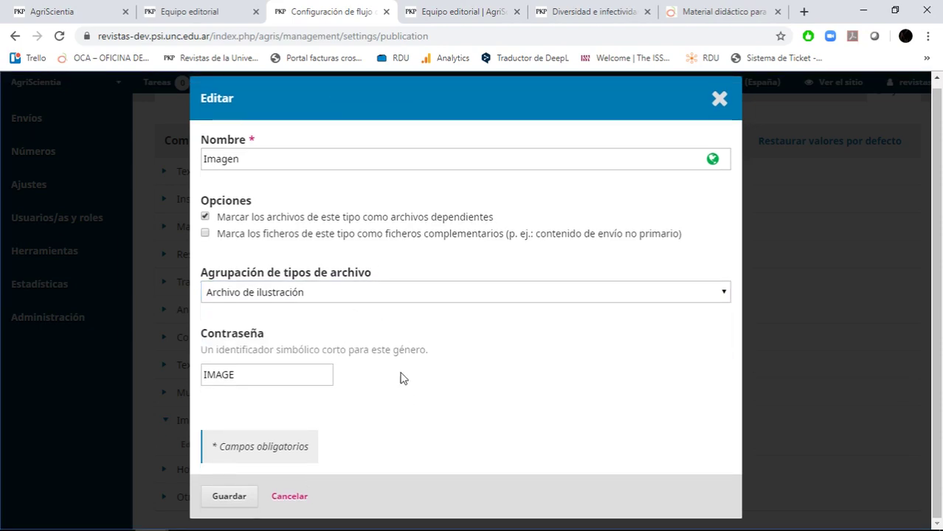
left_click(718, 99)
scroll(392, 240, "up", 3)
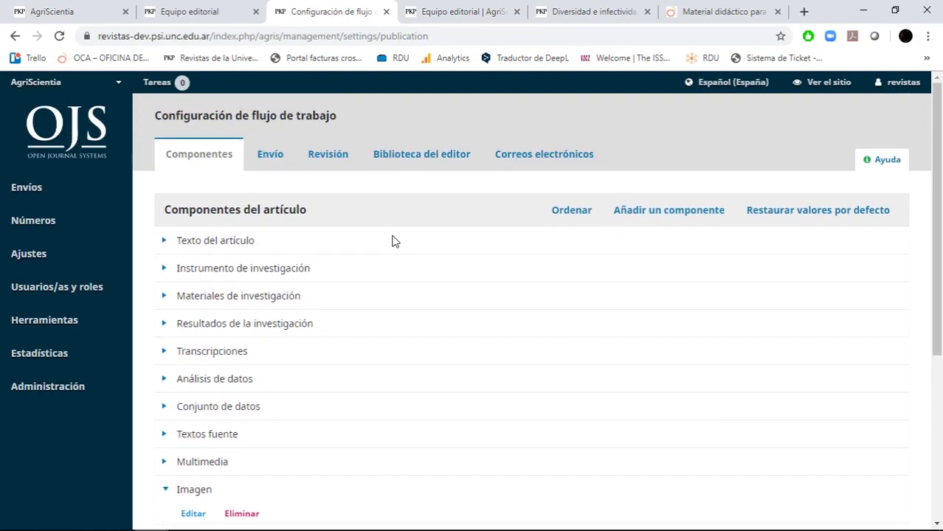
- Review the Envío workflow settings from the author guidelines down to the privacy statement
left_click(285, 158)
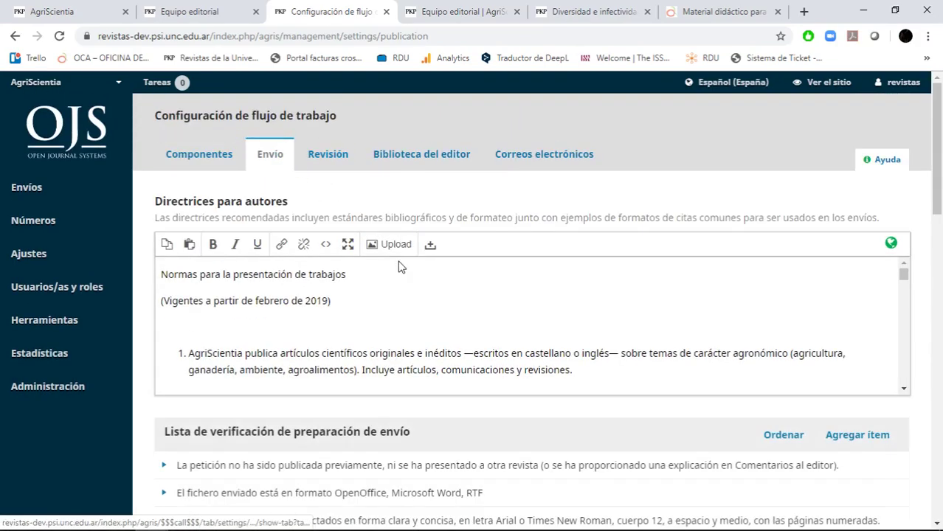
scroll(392, 278, "down", 5)
scroll(331, 314, "down", 10)
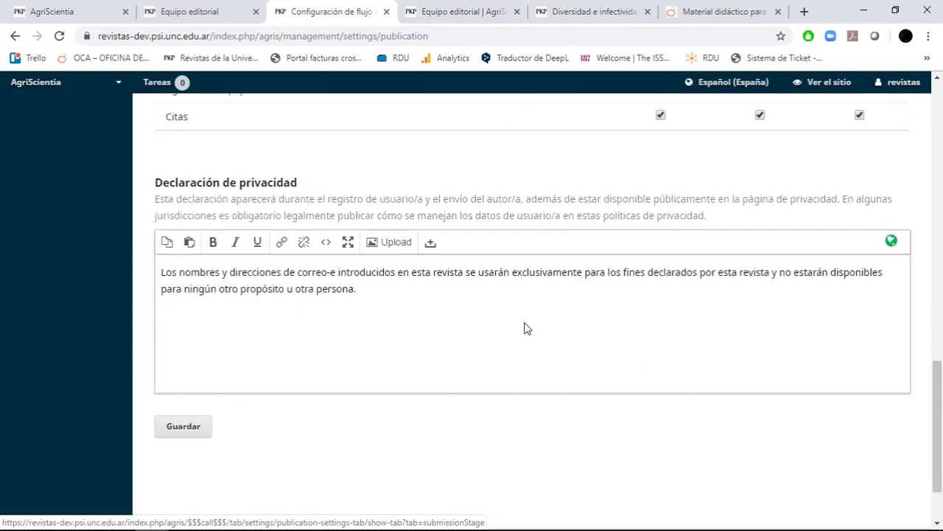
scroll(524, 336, "down", 2)
scroll(524, 337, "up", 15)
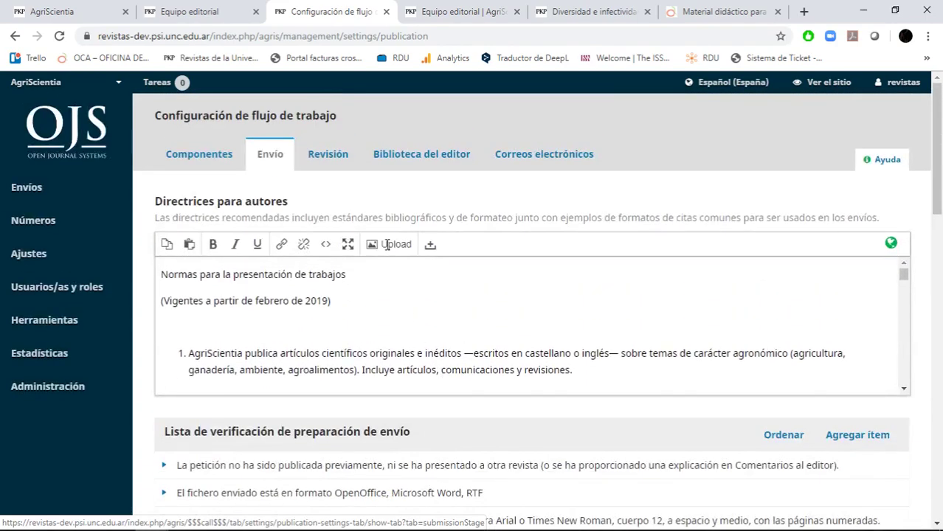
- Open the Revisión workflow settings and inspect the Pautas de revisión field with its language versions
left_click(332, 153)
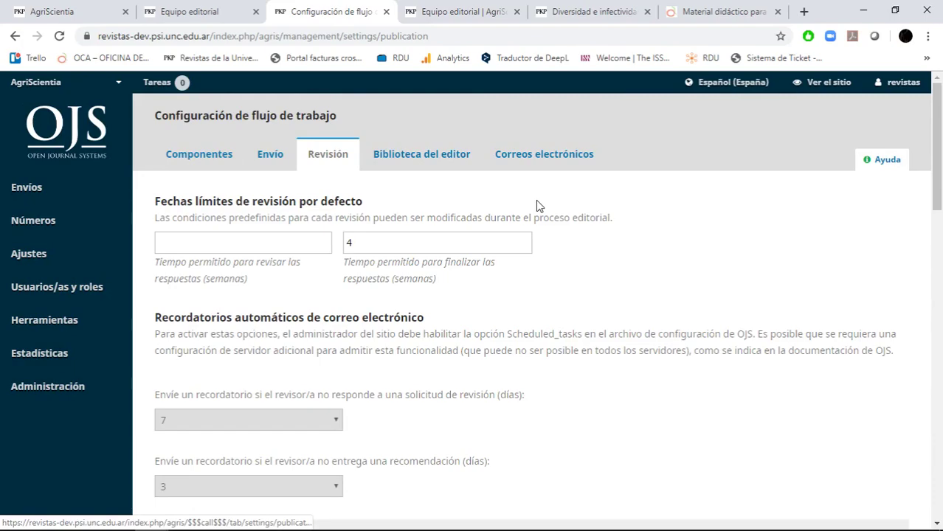
scroll(383, 204, "down", 8)
scroll(381, 205, "down", 5)
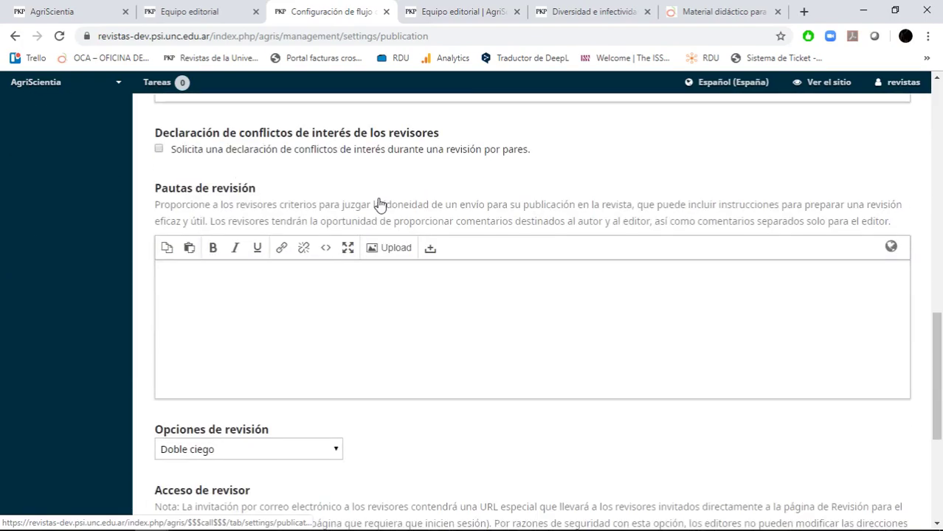
scroll(381, 204, "up", 5)
scroll(369, 244, "down", 5)
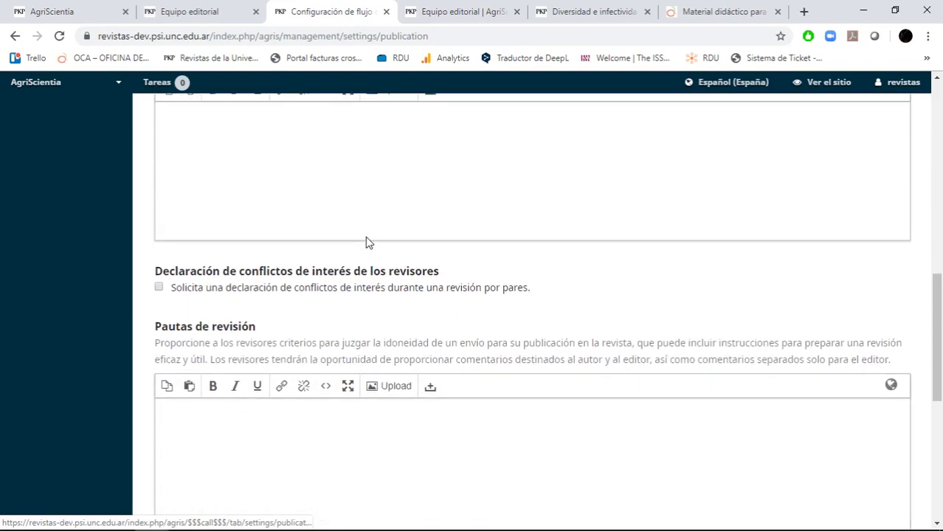
left_click(352, 275)
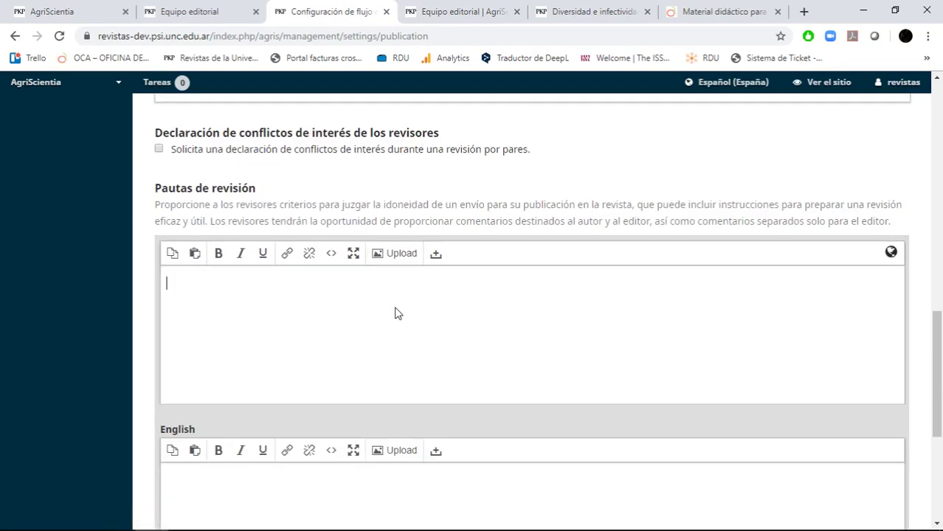
left_click(450, 206)
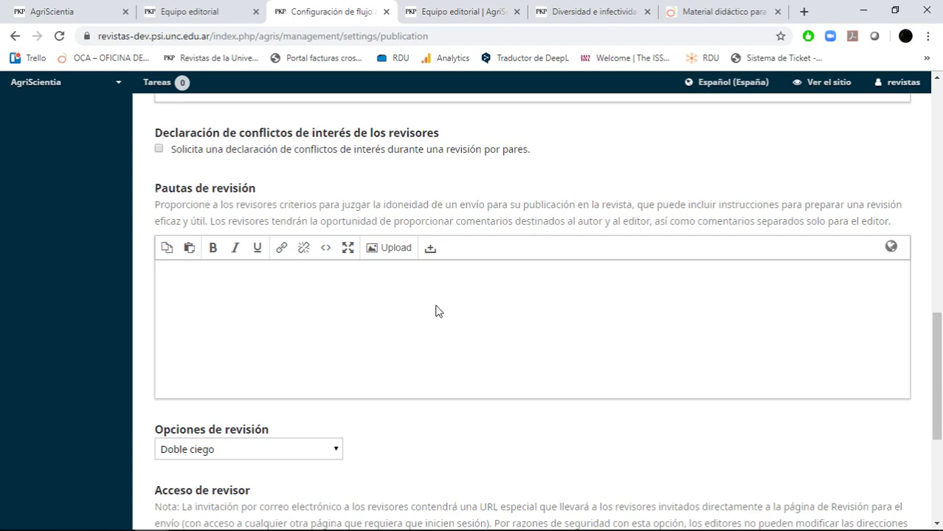
- Examine the Formularios de revisión, the conflict of interest settings and the Pautas de revisión field
scroll(443, 303, "down", 4)
scroll(445, 296, "up", 3)
scroll(447, 354, "down", 1)
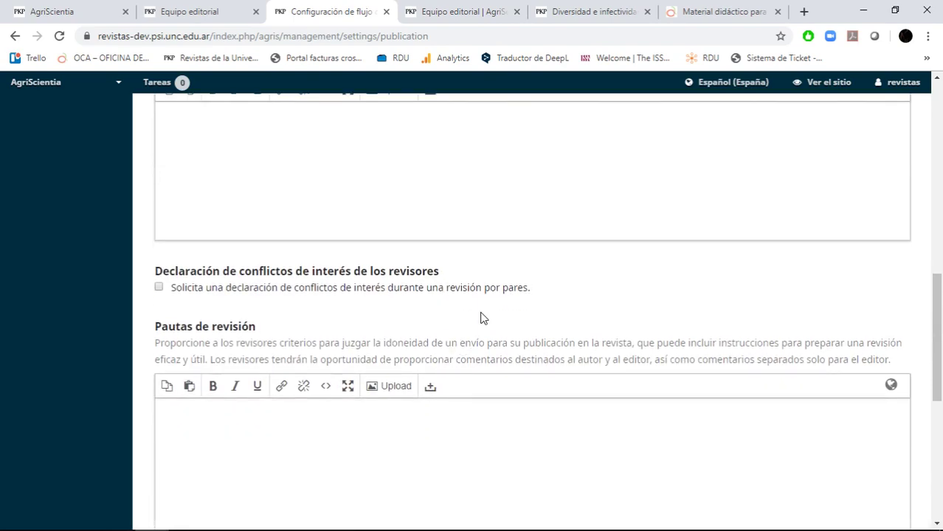
scroll(571, 379, "up", 4)
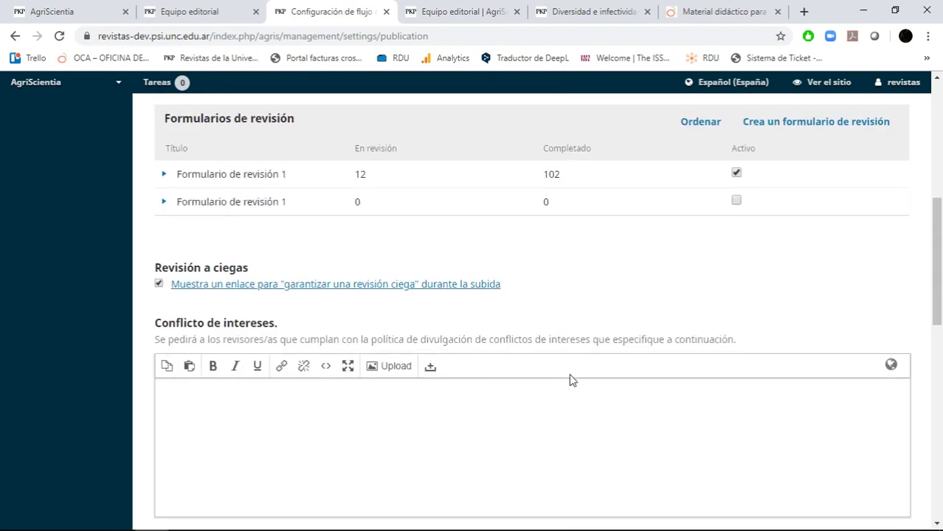
scroll(588, 354, "down", 6)
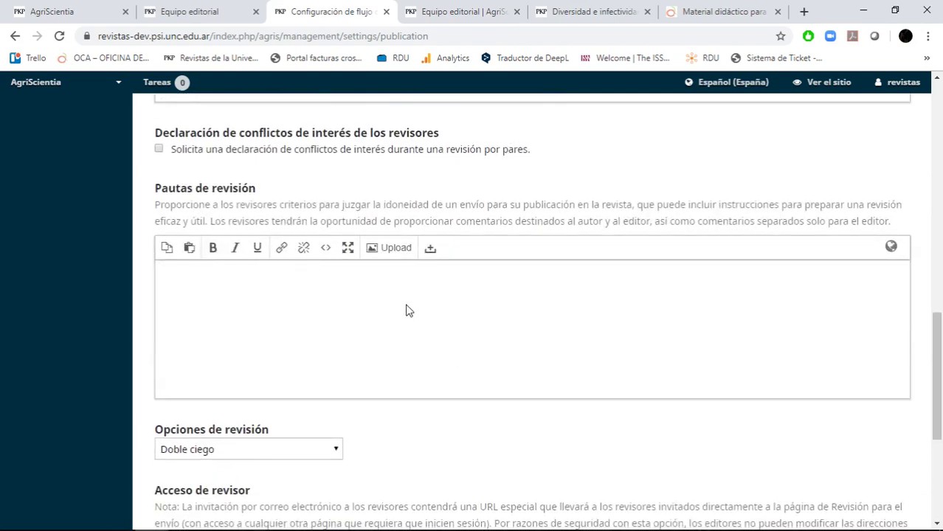
left_click(405, 311)
left_click(493, 209)
- View the available review types under Opciones de revisión, keeping Doble ciego selected
scroll(443, 209, "down", 2)
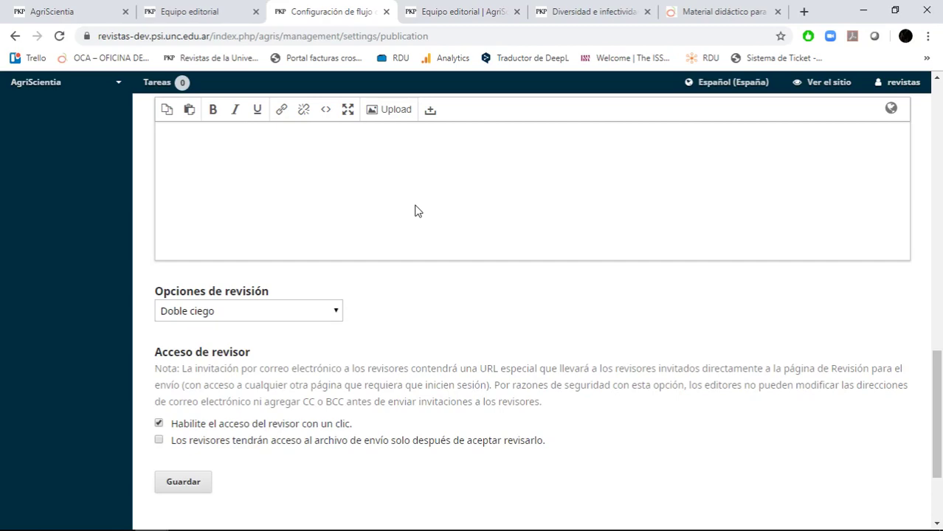
left_click(259, 312)
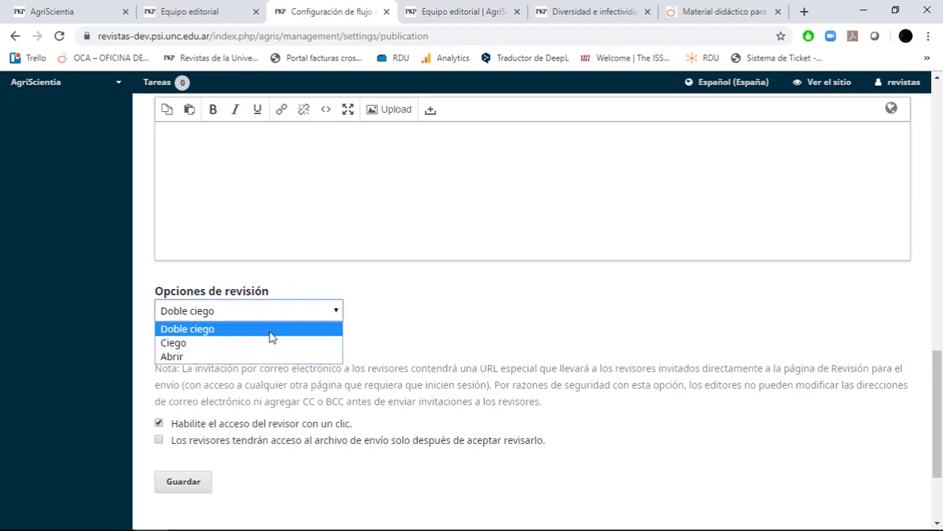
left_click(420, 297)
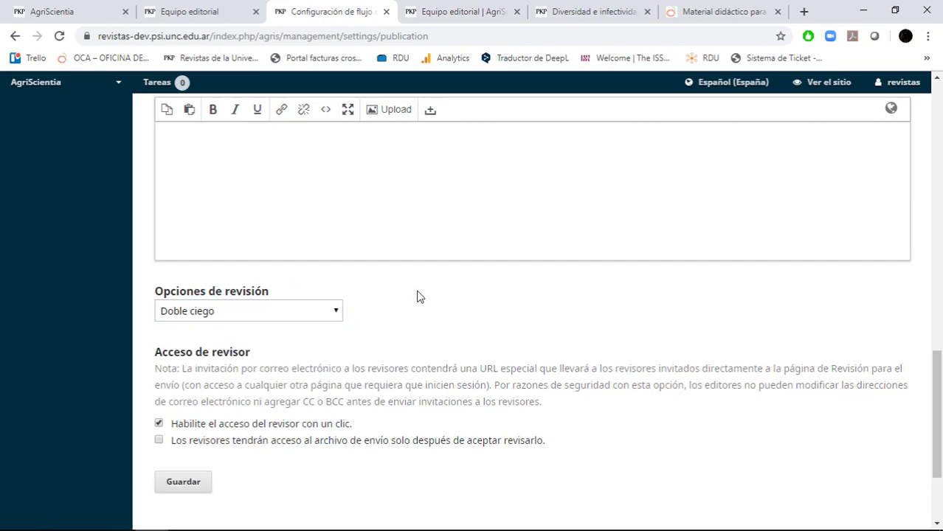
- Open the Biblioteca del editor workflow settings and view its file categories
scroll(295, 443, "up", 15)
left_click(434, 153)
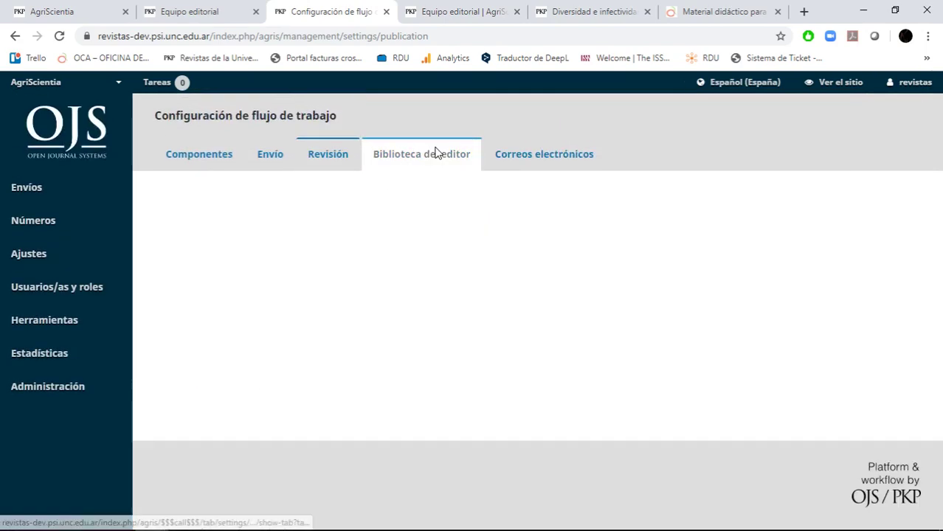
left_click(542, 160)
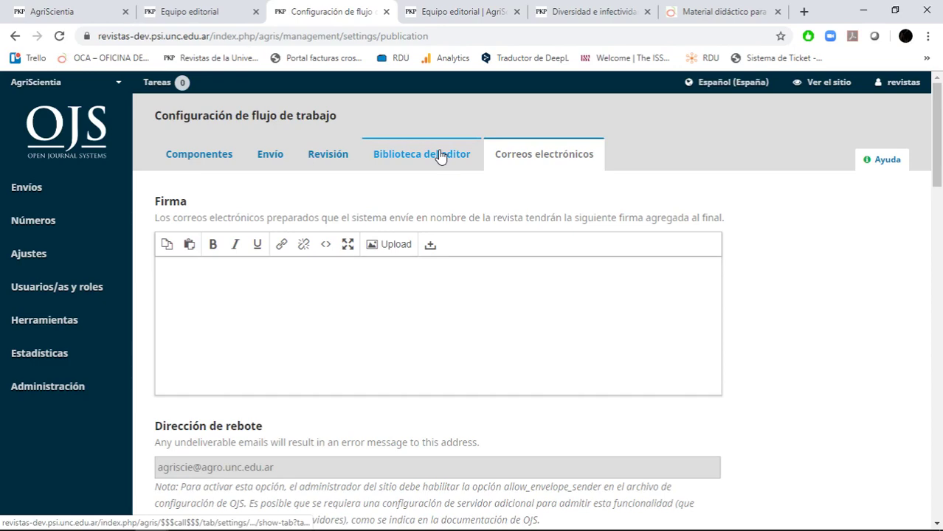
left_click(440, 156)
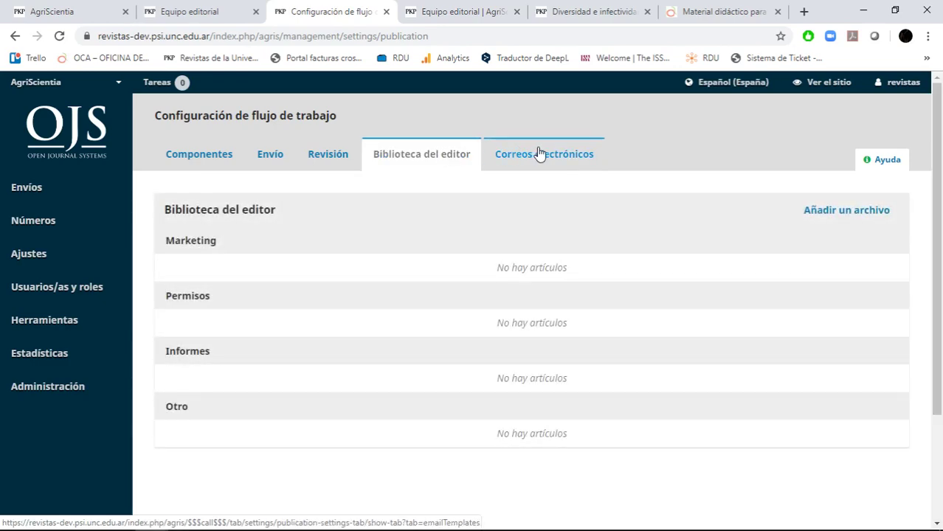
- Open the Correos electrónicos workflow settings and inspect the Firma and Dirección de rebote fields
left_click(539, 153)
scroll(454, 256, "down", 3)
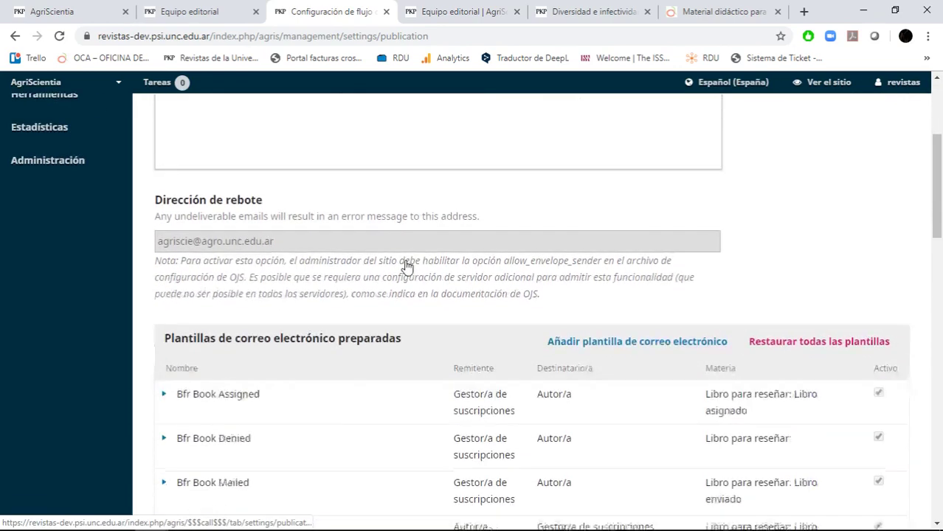
scroll(407, 267, "up", 2)
left_click(363, 229)
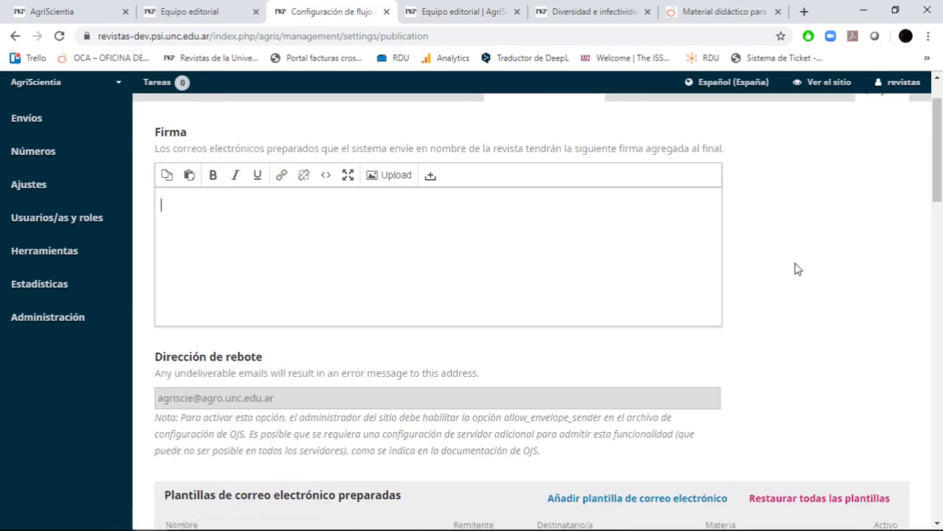
left_click_drag(237, 393, 295, 405)
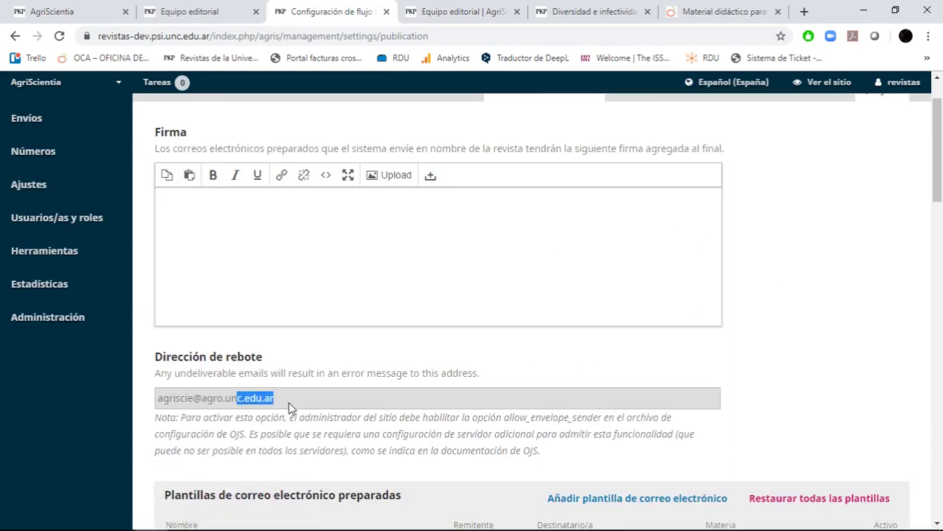
left_click(290, 407)
- Review the list of prepared email templates under Plantillas de correo electrónico preparadas
scroll(884, 359, "down", 4)
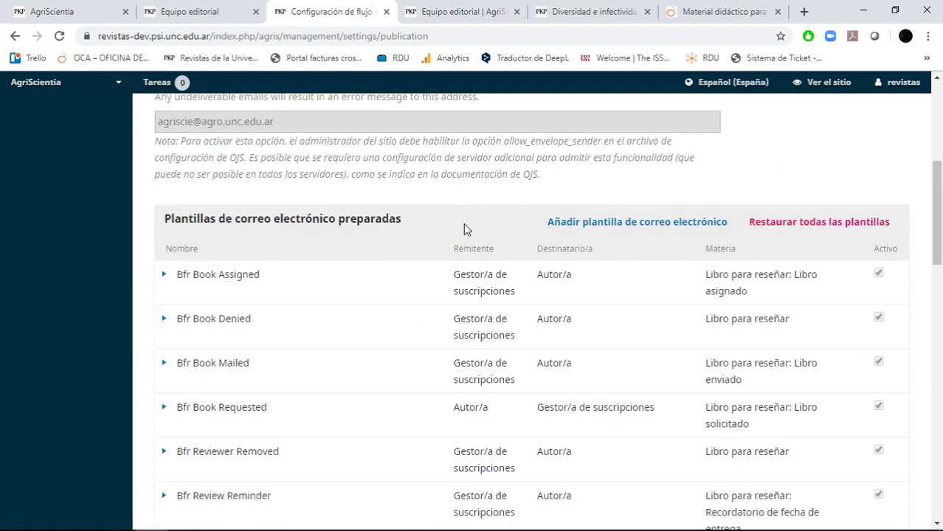
scroll(642, 329, "down", 15)
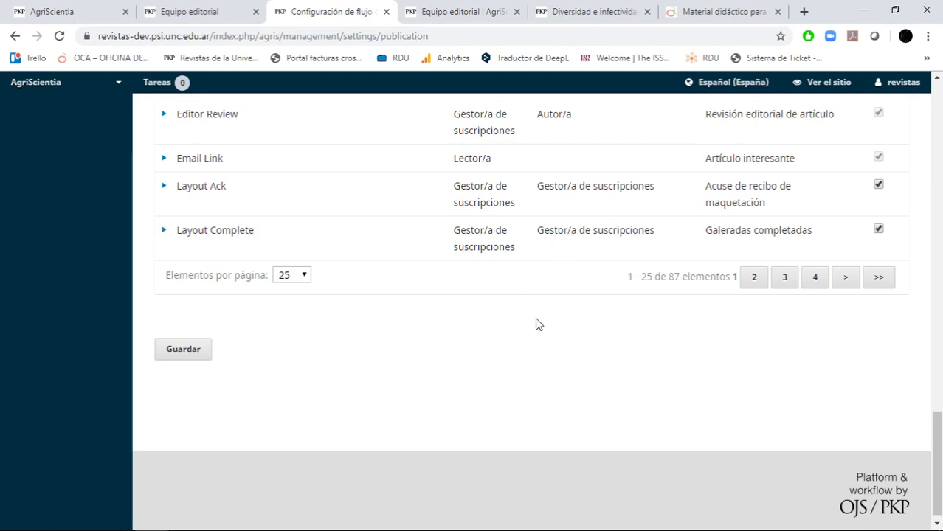
scroll(537, 324, "up", 5)
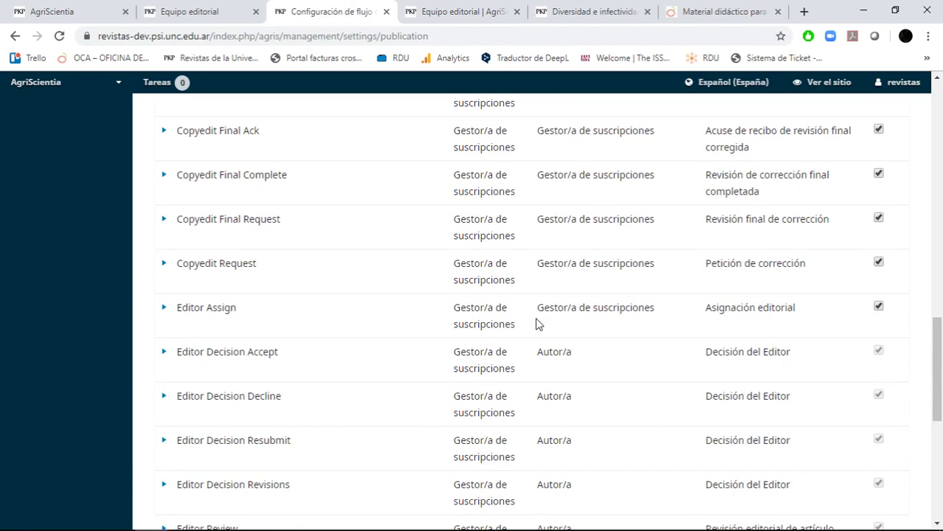
scroll(536, 324, "up", 10)
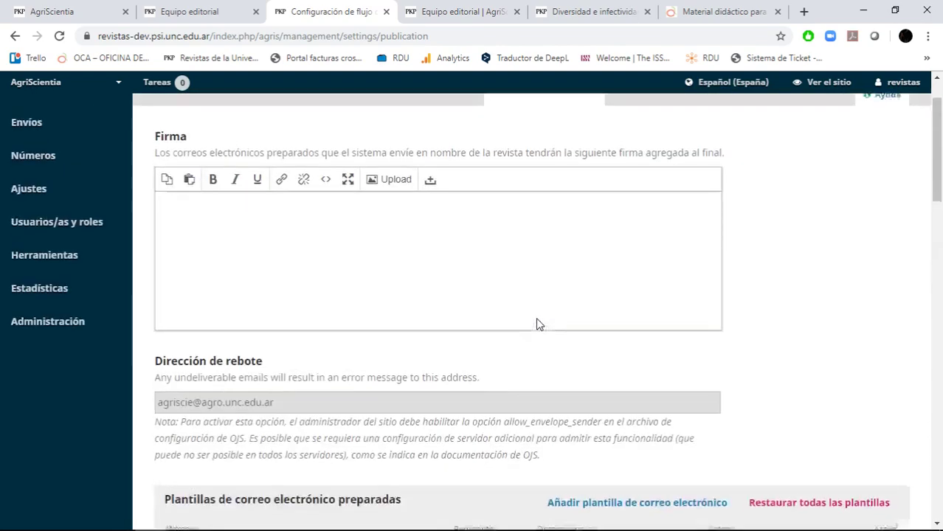
- Open the journal's Distribución settings and review the Indexación section
mouse_move(111, 253)
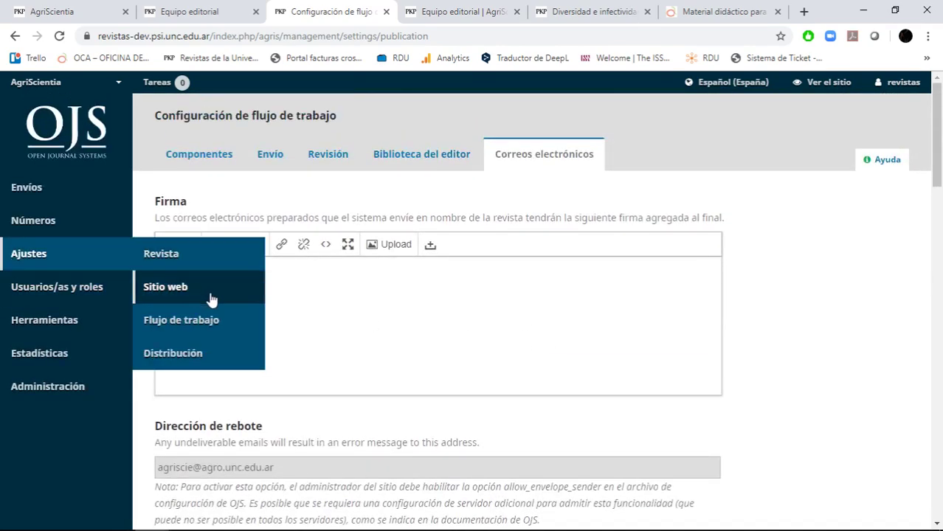
left_click(216, 346)
mouse_move(109, 268)
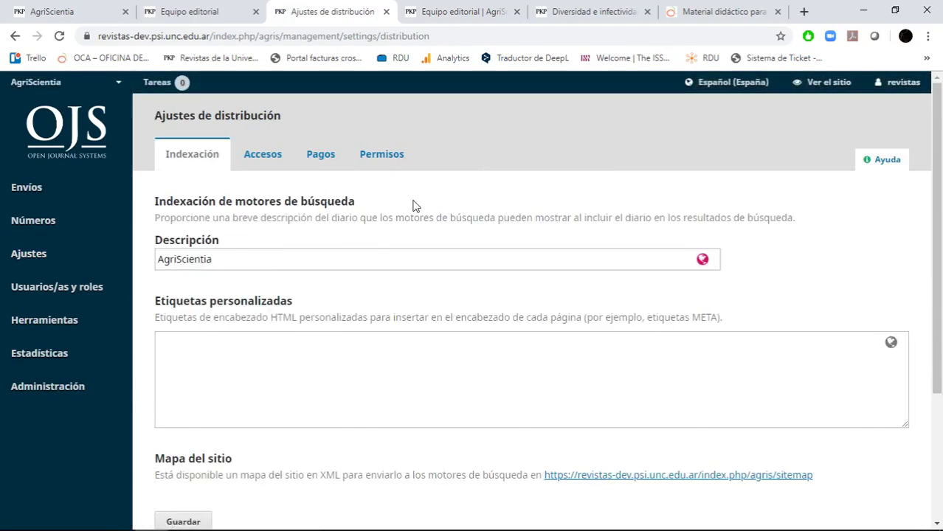
scroll(415, 215, "down", 3)
scroll(416, 225, "up", 3)
- View the Accesos options for journal content and the Pagos settings for currency and payment method
left_click(263, 155)
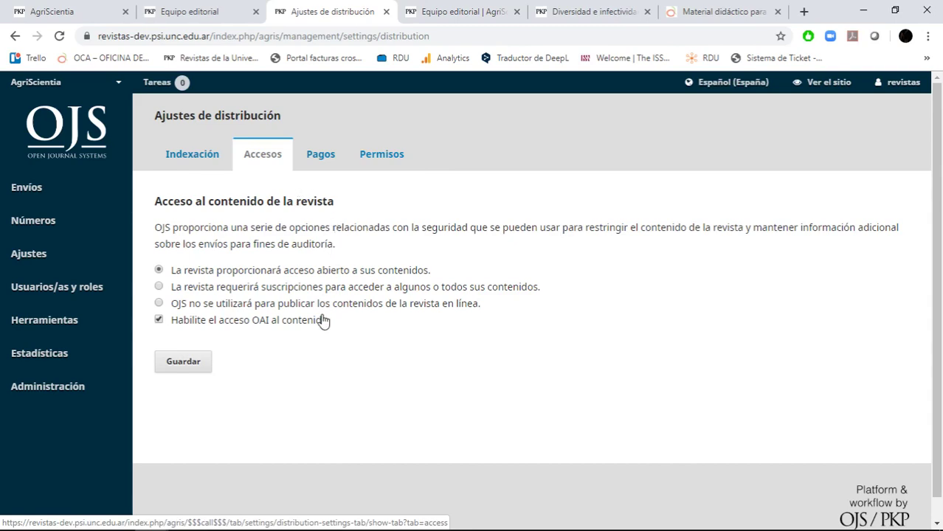
left_click(329, 171)
left_click(292, 156)
left_click(329, 162)
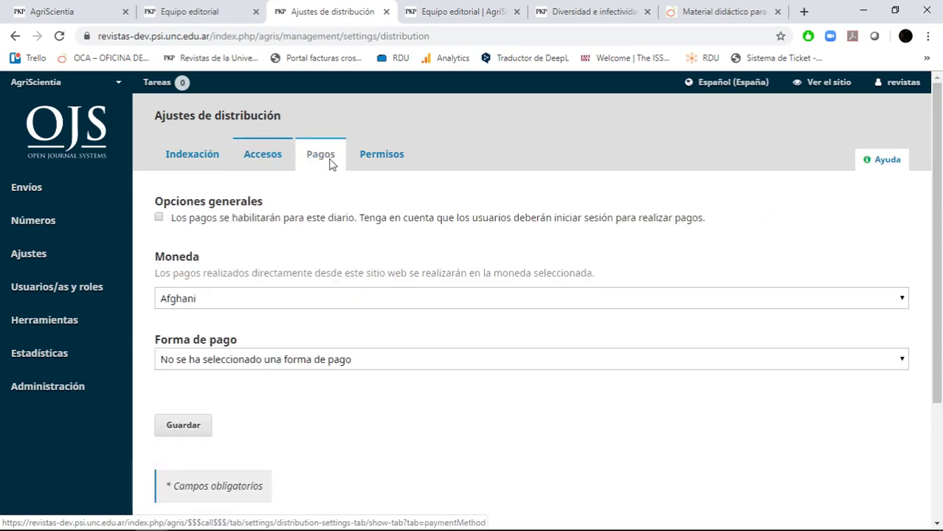
- Open the Permisos settings and inspect the Aviso de derechos de autor and the author self-archiving policy
left_click(364, 169)
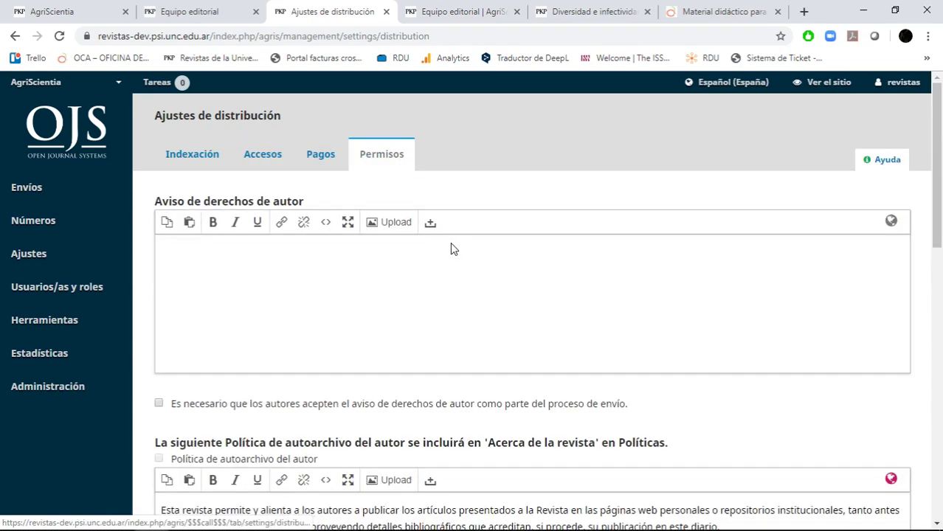
left_click(450, 243)
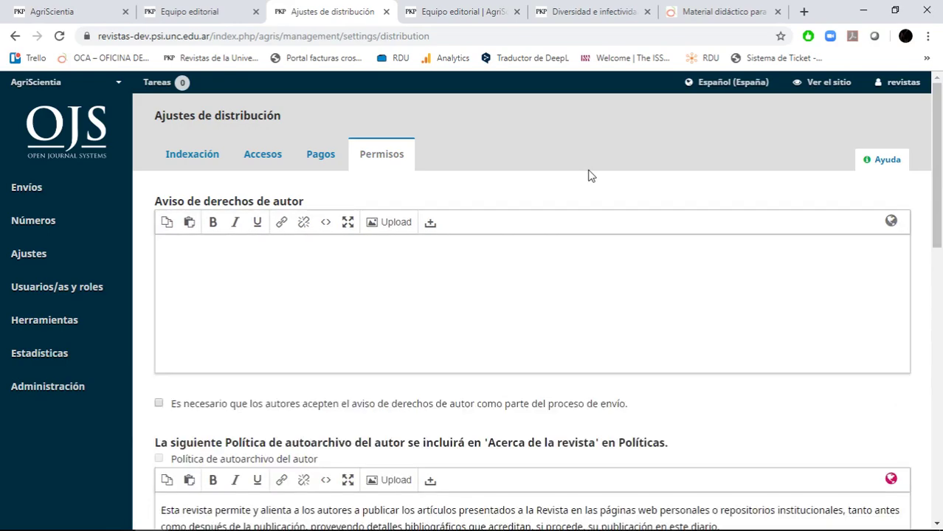
scroll(589, 176, "down", 2)
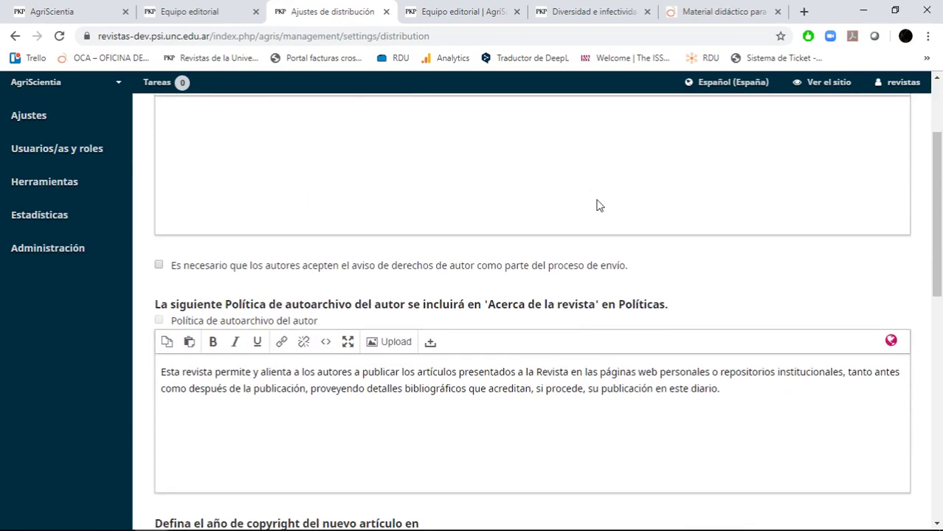
scroll(599, 205, "up", 2)
left_click(533, 272)
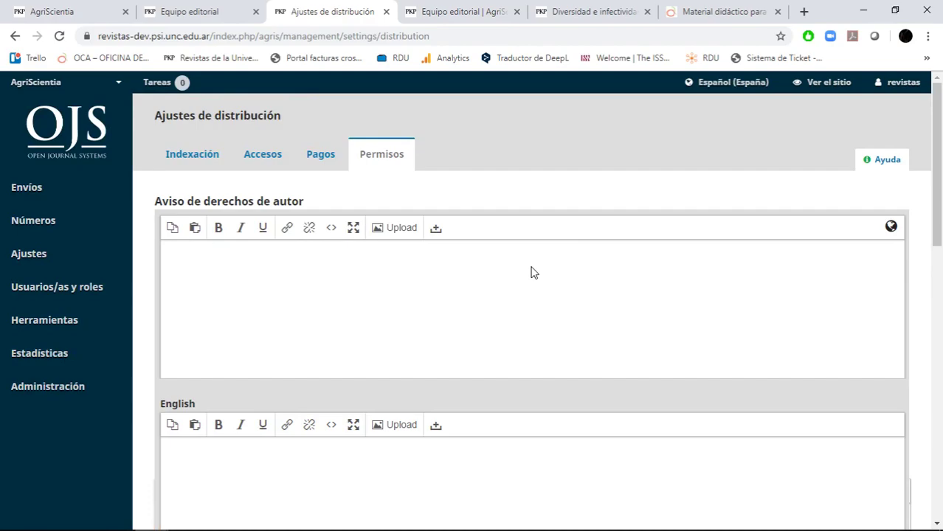
- Switch to the published article page and examine its copyright and Creative Commons licence information
left_click(549, 11)
scroll(369, 273, "down", 2)
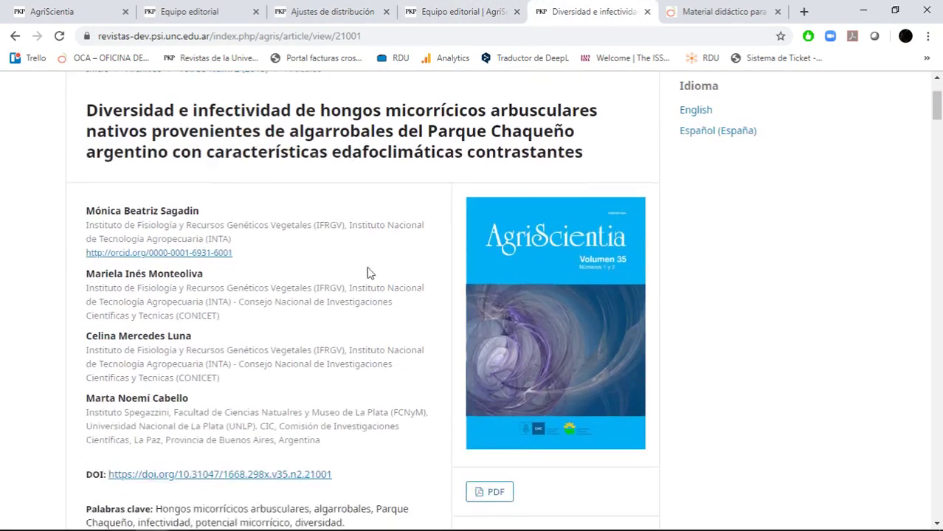
scroll(369, 273, "down", 8)
scroll(600, 377, "up", 4)
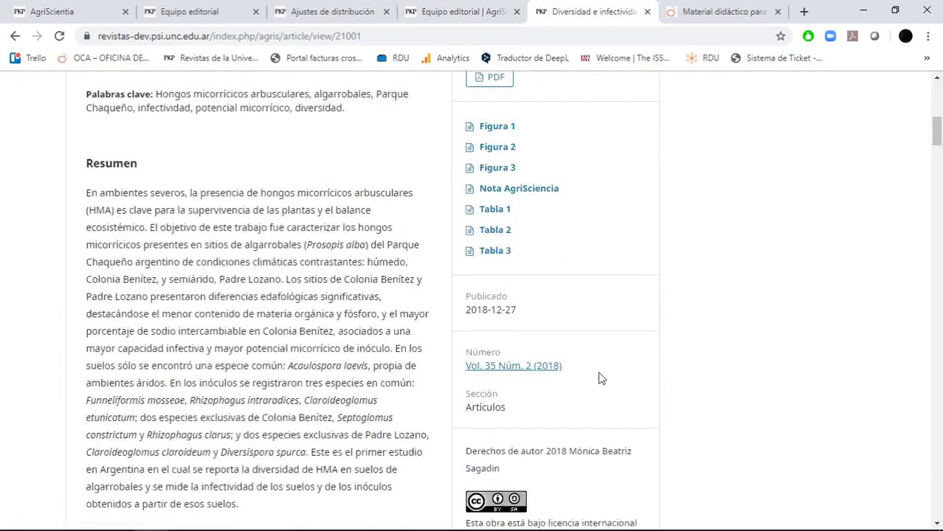
scroll(561, 456, "down", 2)
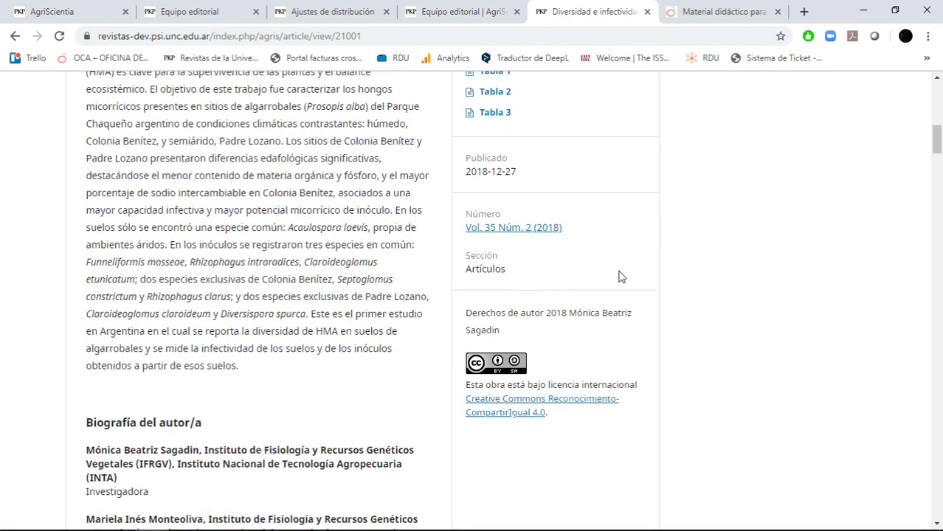
scroll(632, 416, "up", 5)
scroll(632, 415, "up", 7)
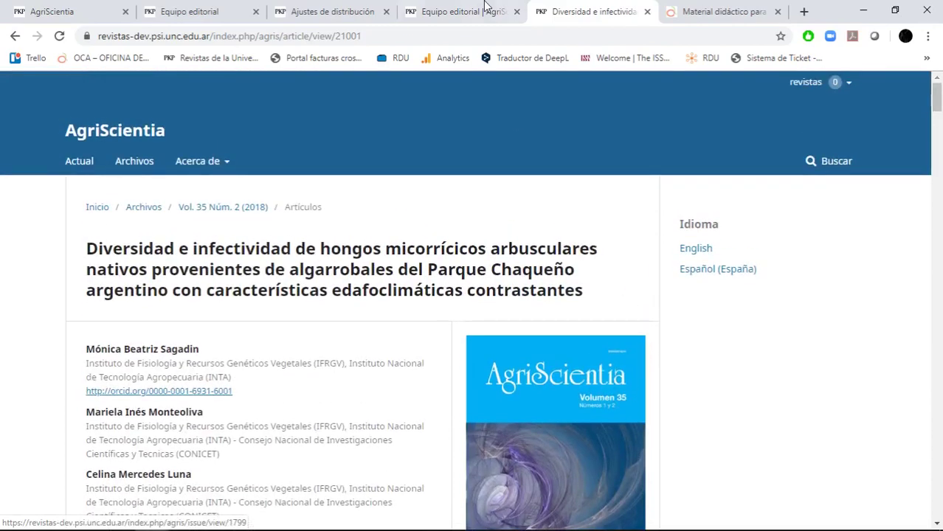
- Recheck the published article page and return to the Permisos distribution settings
left_click(382, 5)
left_click(590, 9)
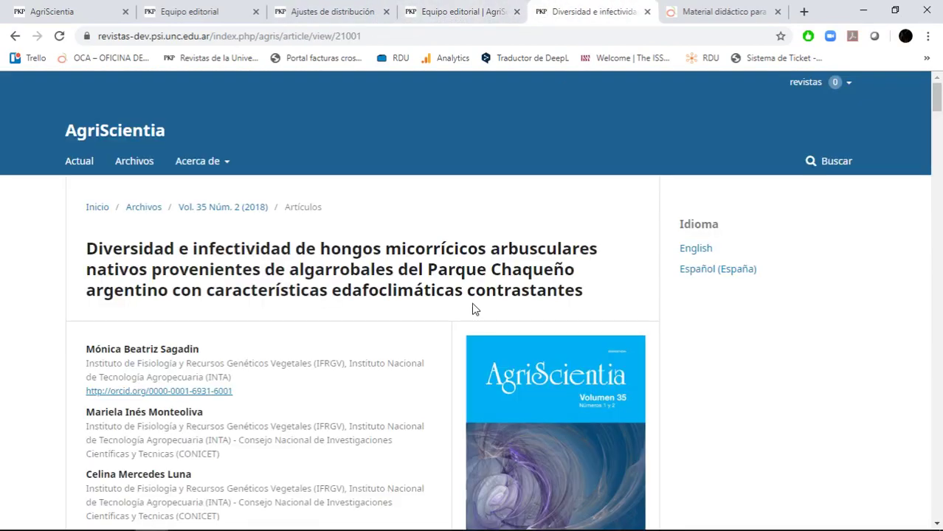
scroll(458, 302, "down", 5)
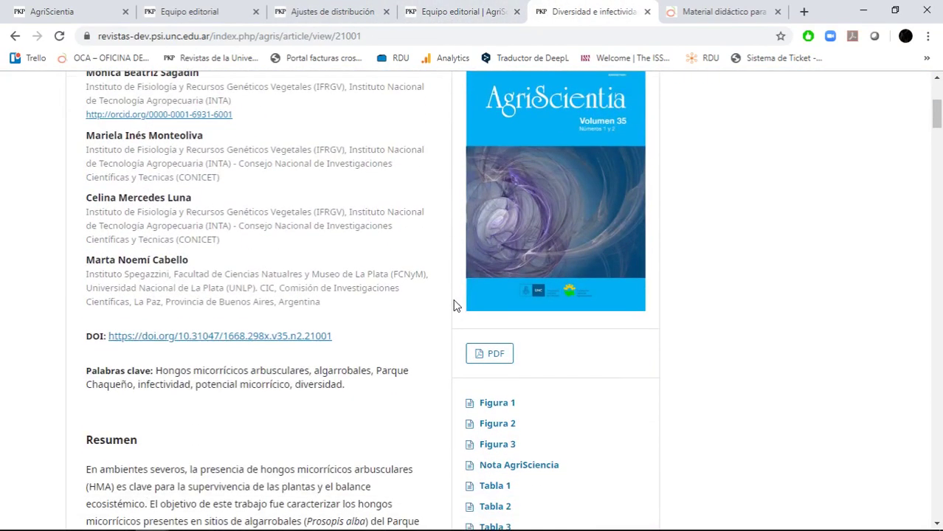
scroll(453, 302, "up", 4)
left_click(472, 8)
left_click(330, 6)
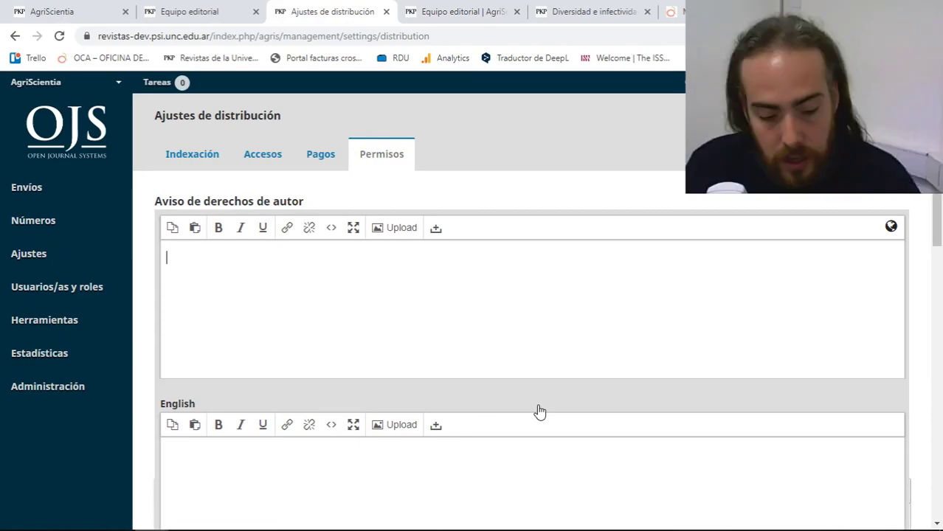
type("z")
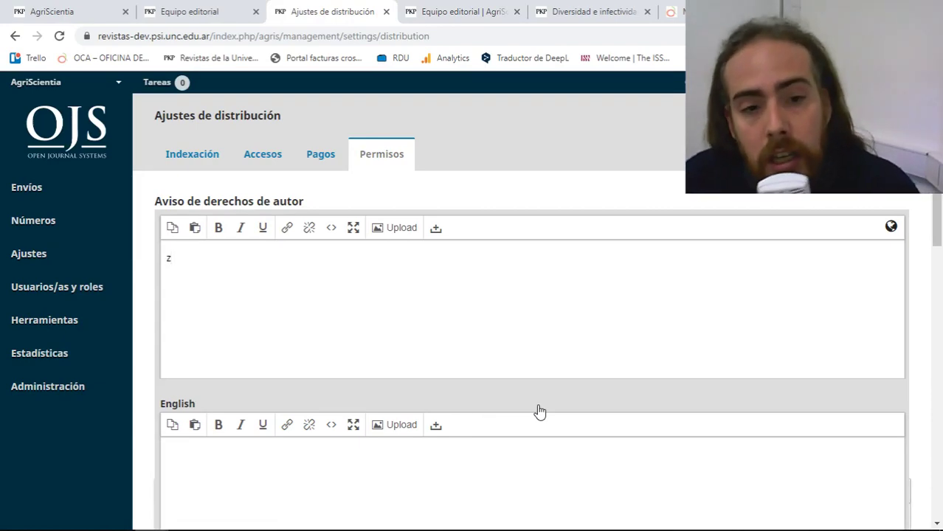
double_click(167, 258)
key("BackSpace")
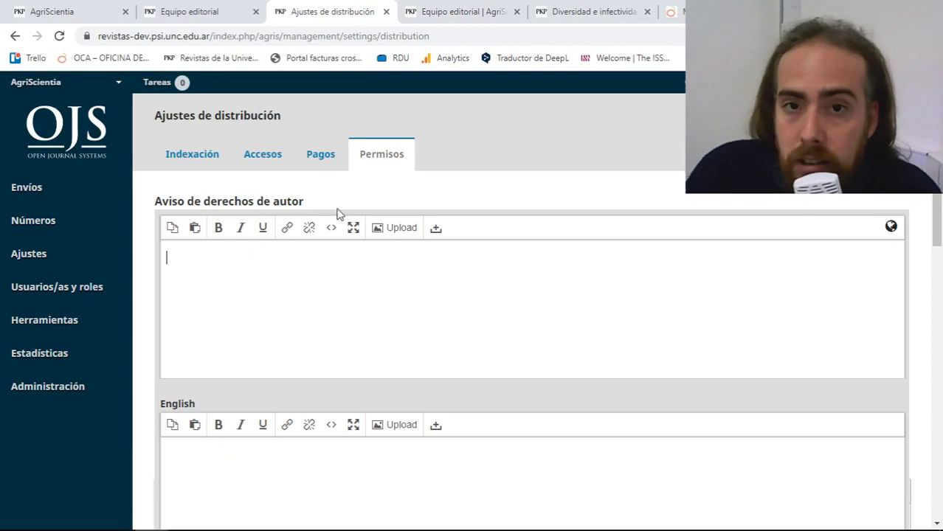
left_click(448, 171)
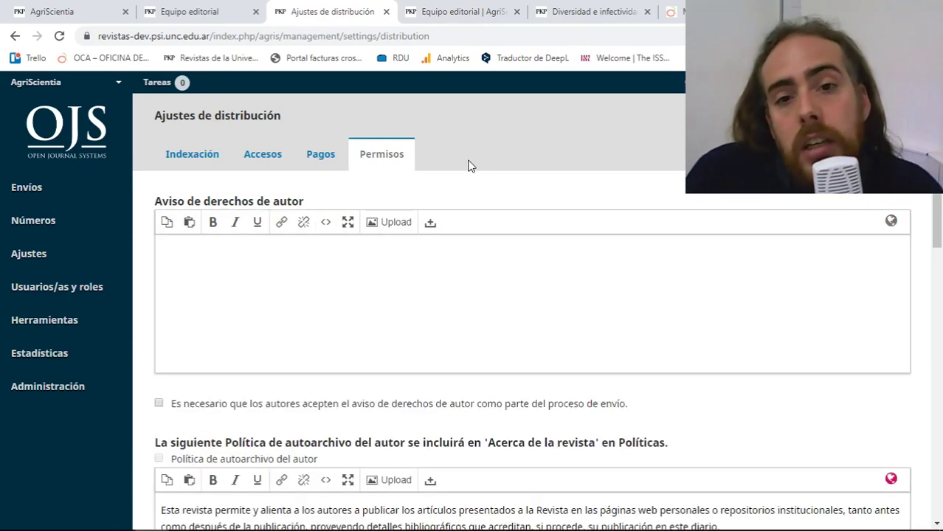
- Show the available Ajustes sections
mouse_move(112, 257)
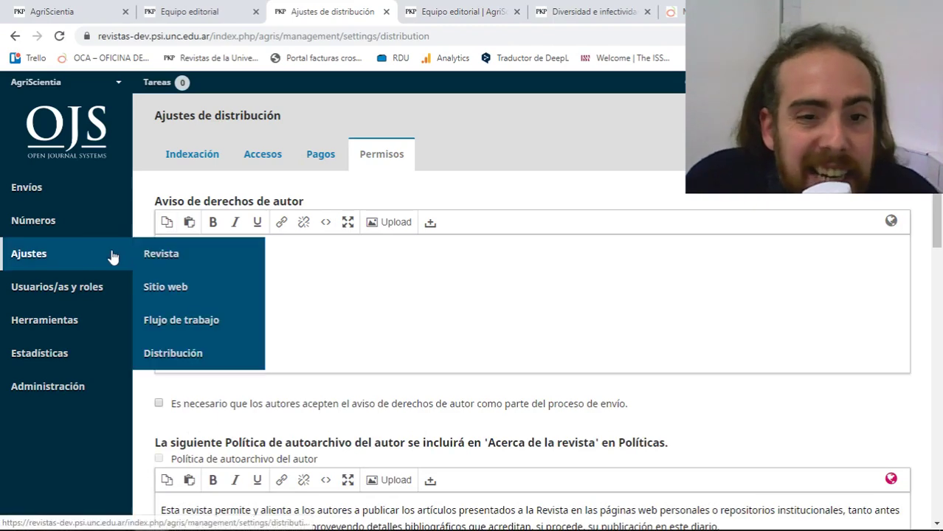